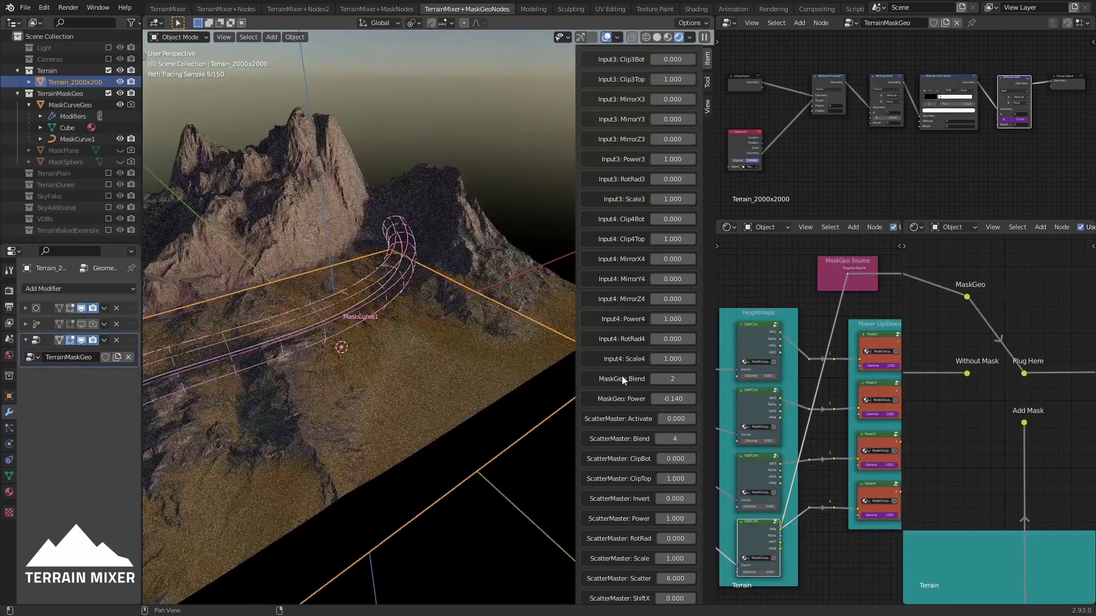
Bring up the context menu of the MaskGeo: Power field, now at -0.140
{"action": "right_click", "coordinate": [669, 399]}
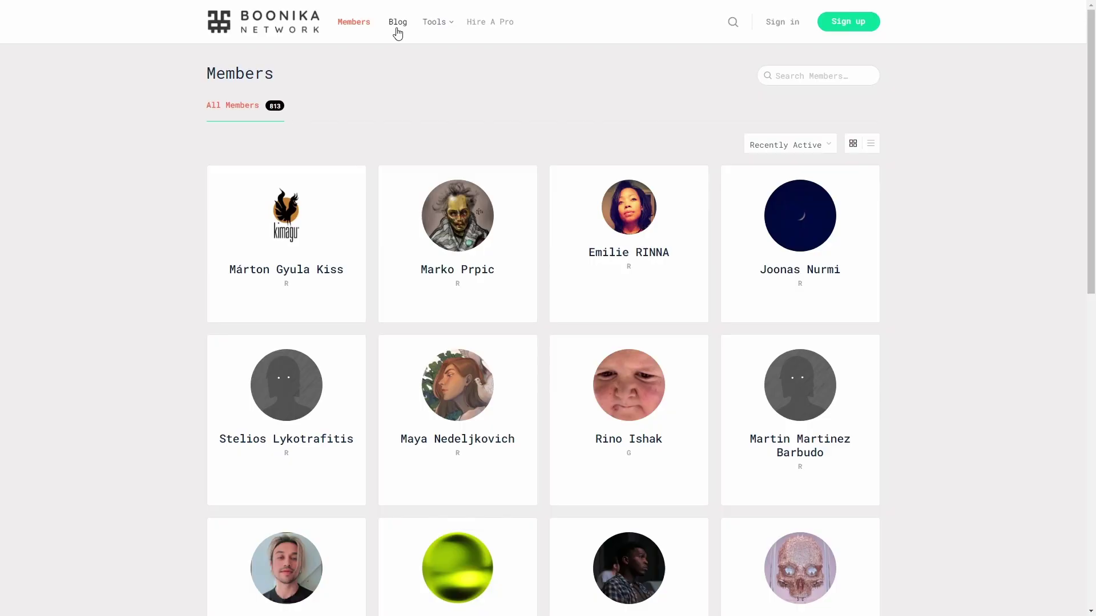
Open the blog and read the '3 Free 8K Terrain Heightmaps' article
{"action": "left_click", "coordinate": [397, 25]}
{"action": "left_click", "coordinate": [611, 108]}
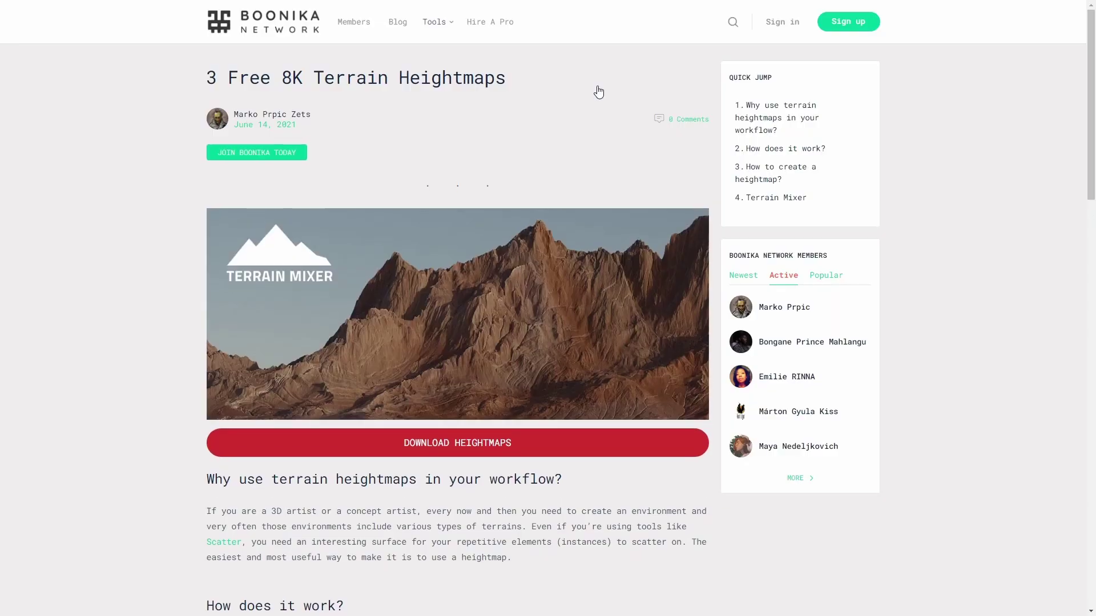
{"action": "scroll", "coordinate": [546, 310], "scroll_direction": "down", "scroll_amount": 10}
{"action": "scroll", "coordinate": [545, 313], "scroll_direction": "down", "scroll_amount": 10}
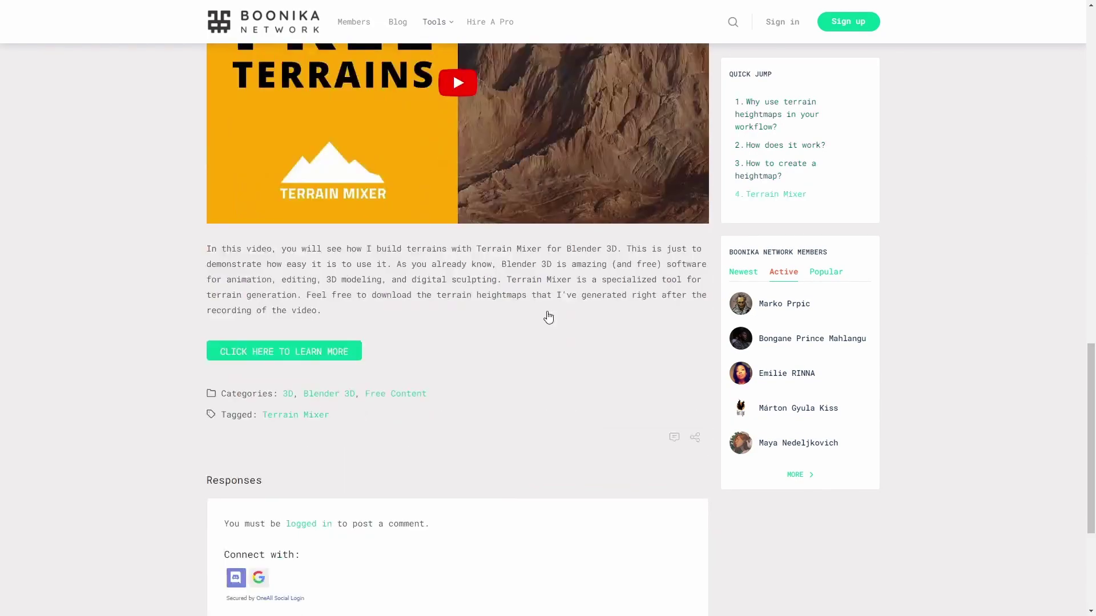
{"action": "scroll", "coordinate": [547, 313], "scroll_direction": "up", "scroll_amount": 20}
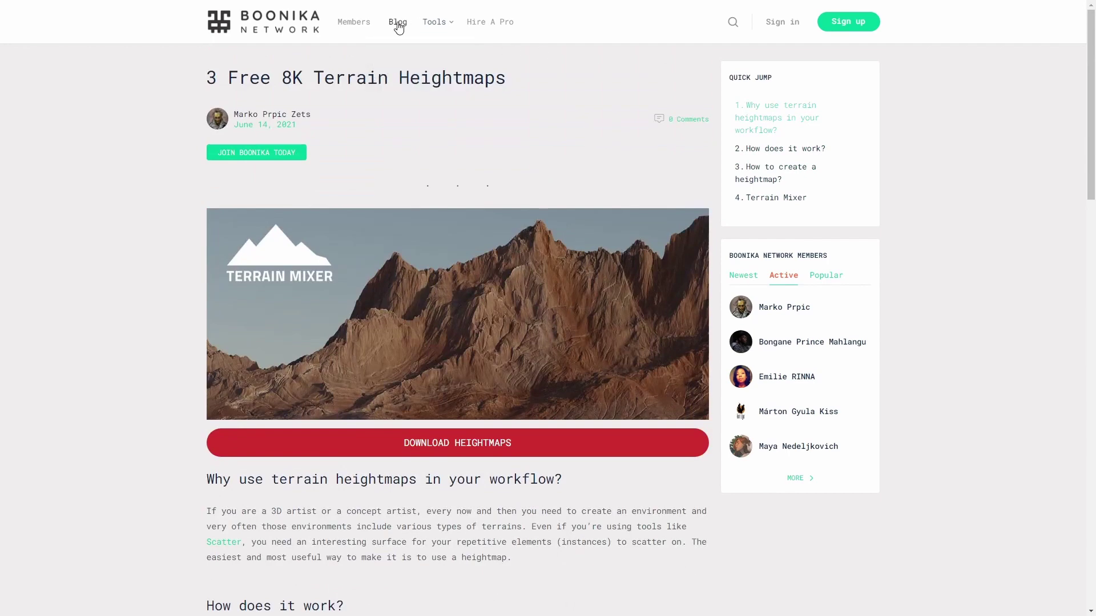
Go through Tools > Art Tools to the Terrain Mixer for Blender 3D page
{"action": "mouse_move", "coordinate": [435, 23]}
{"action": "left_click", "coordinate": [402, 51]}
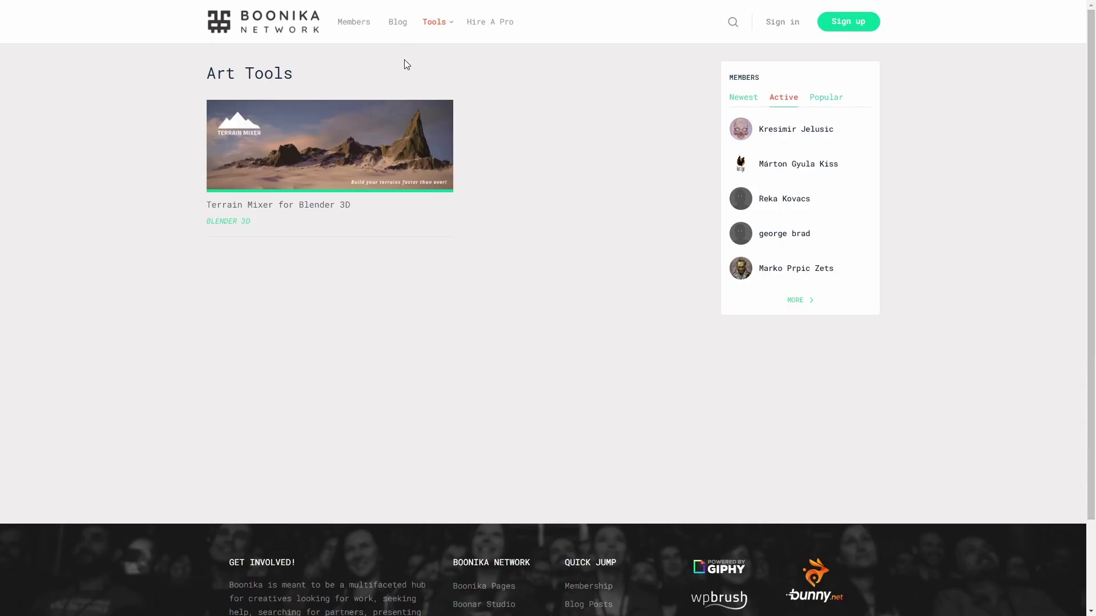
{"action": "left_click", "coordinate": [425, 168]}
{"action": "scroll", "coordinate": [940, 224], "scroll_direction": "down", "scroll_amount": 10}
{"action": "scroll", "coordinate": [941, 228], "scroll_direction": "down", "scroll_amount": 3}
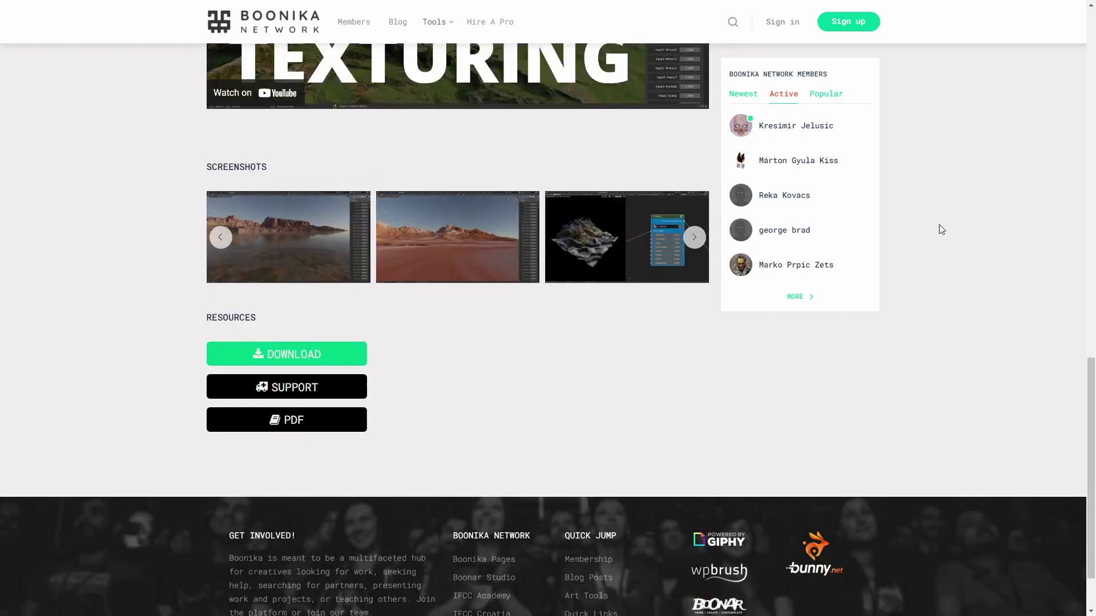
{"action": "scroll", "coordinate": [940, 229], "scroll_direction": "up", "scroll_amount": 15}
View Quick Links and an artist's quick links page, then return to the homepage
{"action": "mouse_move", "coordinate": [442, 24]}
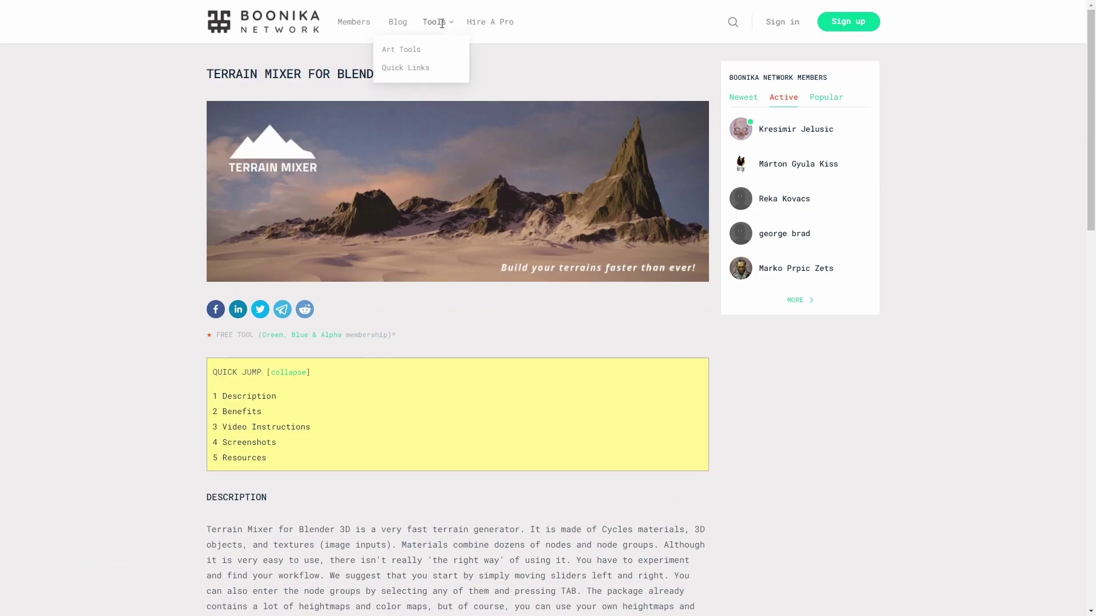
{"action": "left_click", "coordinate": [393, 68]}
{"action": "left_click", "coordinate": [293, 177]}
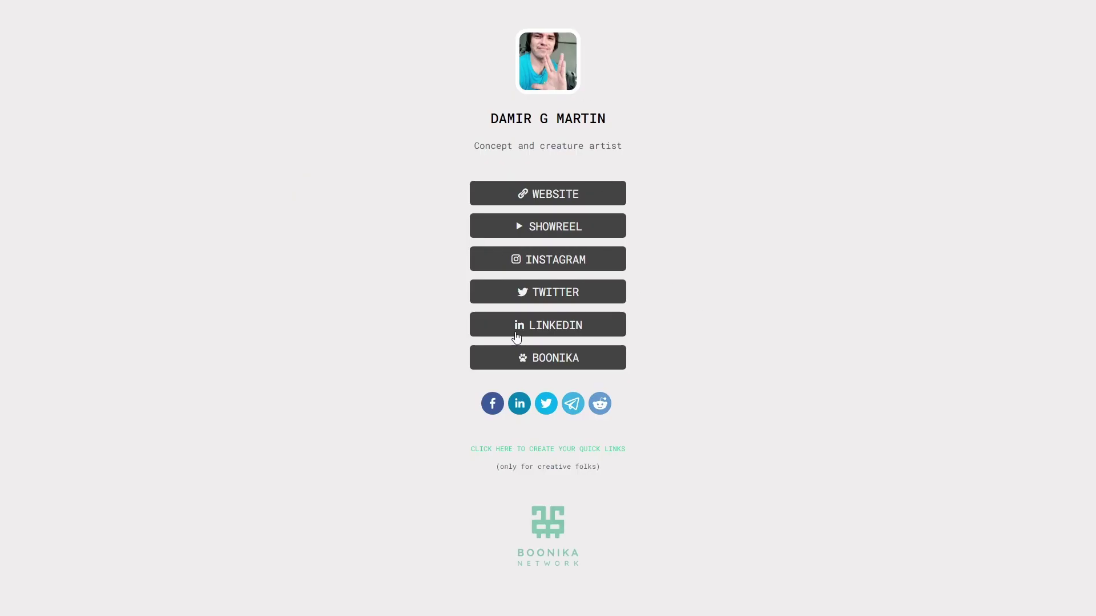
{"action": "left_click", "coordinate": [555, 530]}
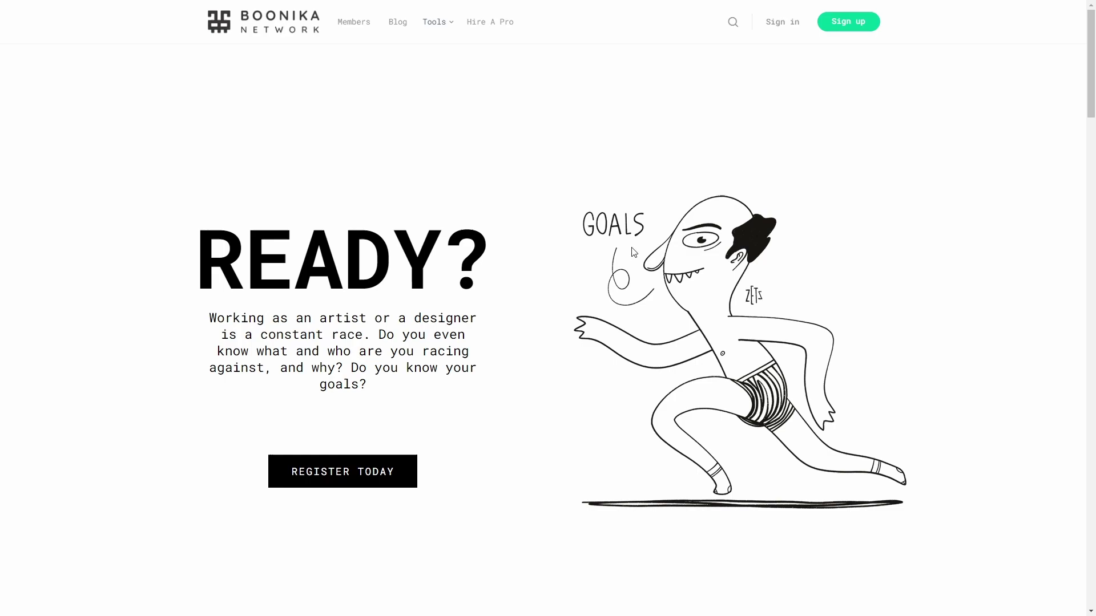
{"action": "scroll", "coordinate": [447, 358], "scroll_direction": "down", "scroll_amount": 12}
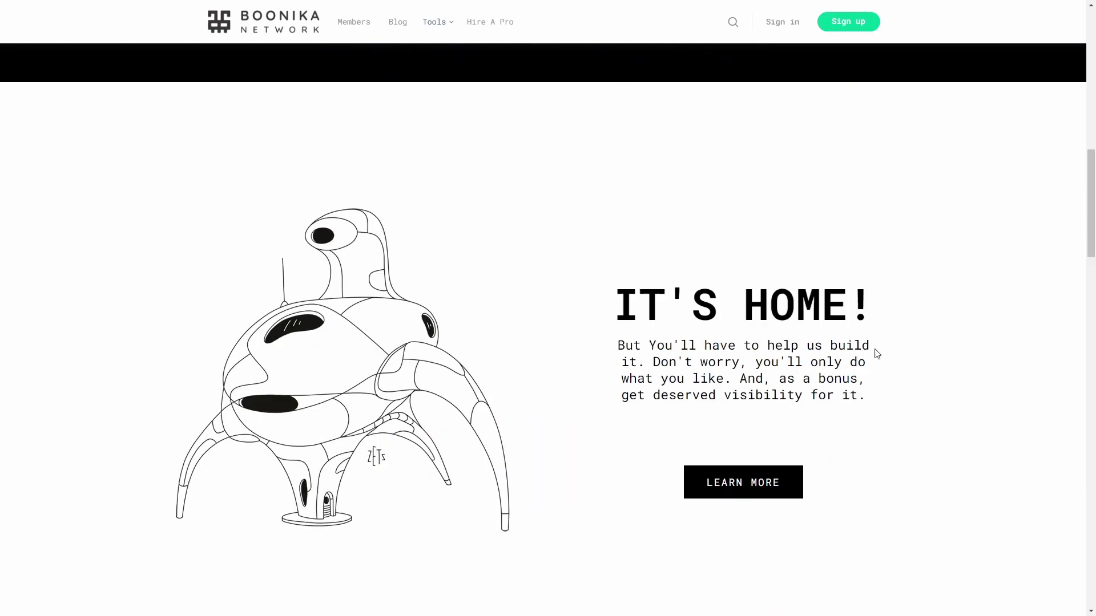
{"action": "scroll", "coordinate": [877, 353], "scroll_direction": "down", "scroll_amount": 20}
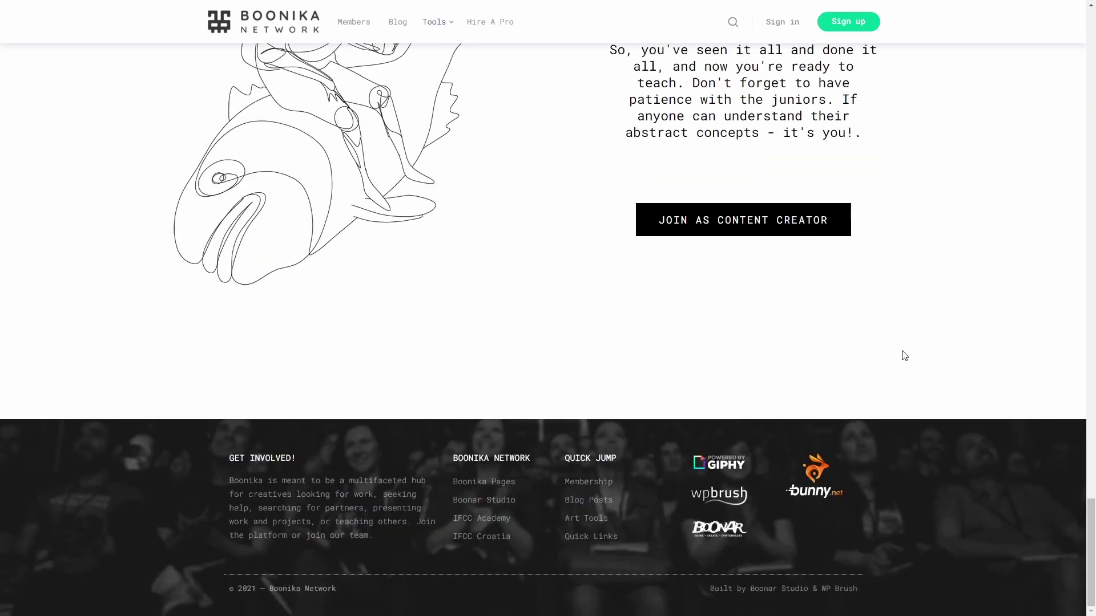
{"action": "scroll", "coordinate": [904, 354], "scroll_direction": "up", "scroll_amount": 20}
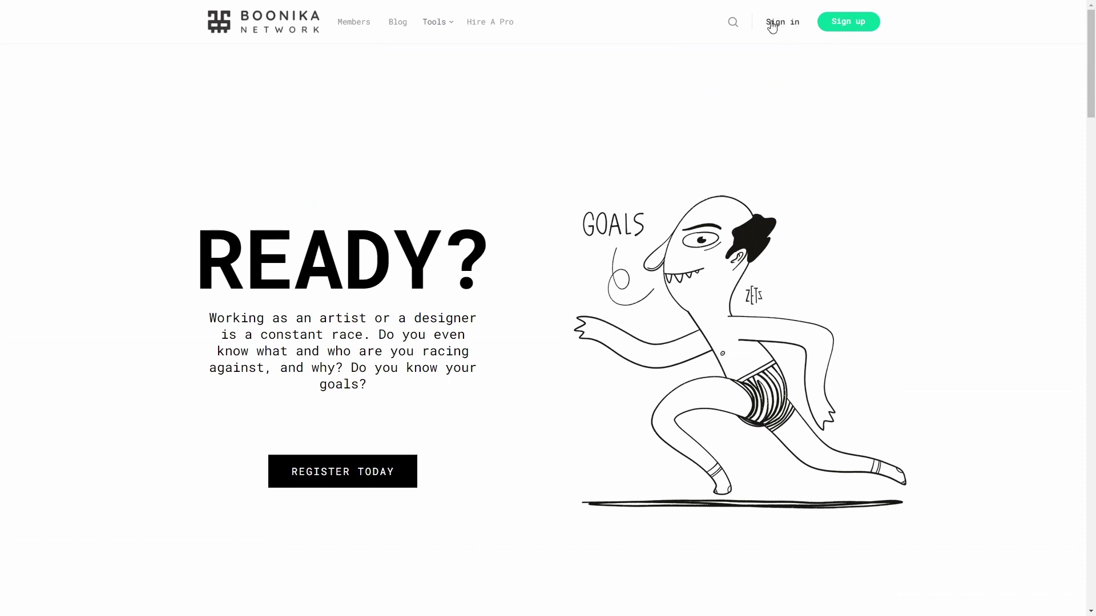
Browse the top talents for hire and open a concept artist's profile
{"action": "left_click", "coordinate": [484, 25]}
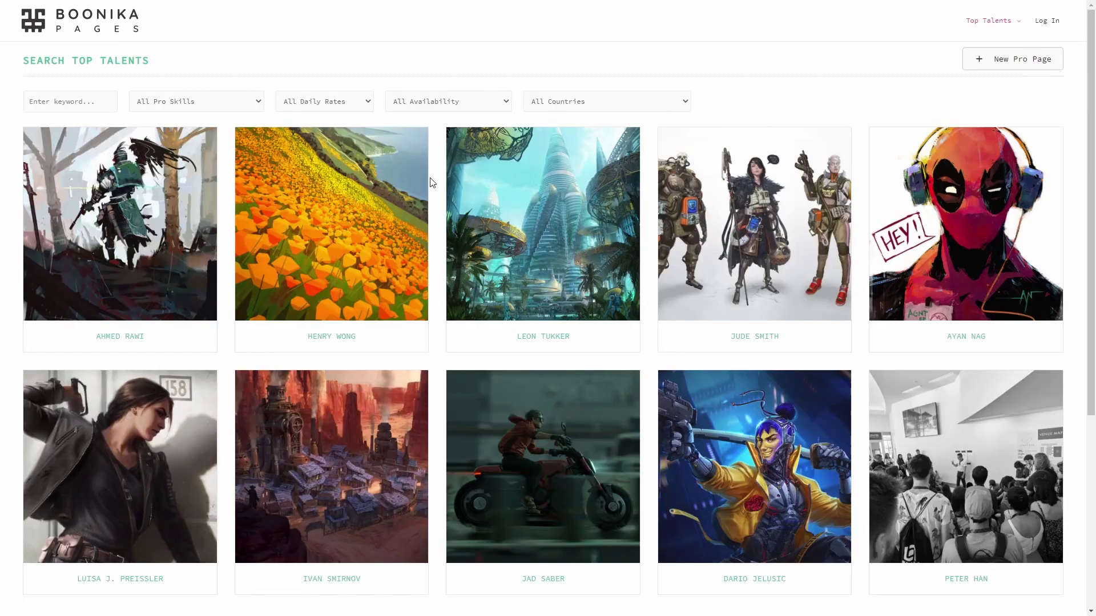
{"action": "scroll", "coordinate": [683, 322], "scroll_direction": "down", "scroll_amount": 1}
{"action": "scroll", "coordinate": [685, 320], "scroll_direction": "up", "scroll_amount": 1}
{"action": "left_click", "coordinate": [720, 226]}
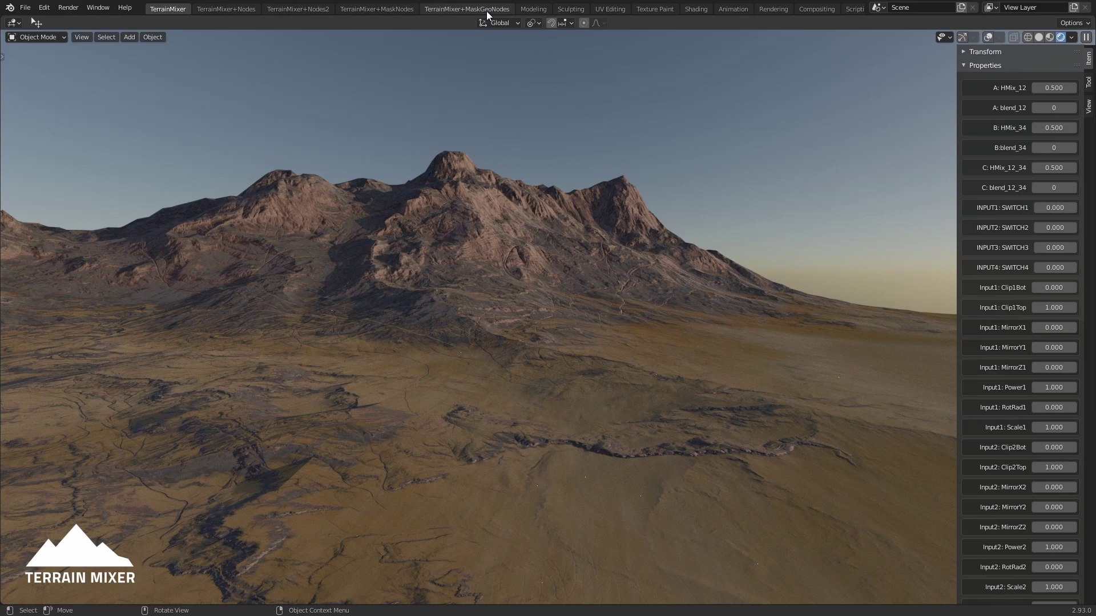
Open TerrainMixer+MaskGeoNodes, glance at TerrainMixer+Nodes, then return to TerrainMixer+MaskGeoNodes
{"action": "left_click", "coordinate": [456, 8]}
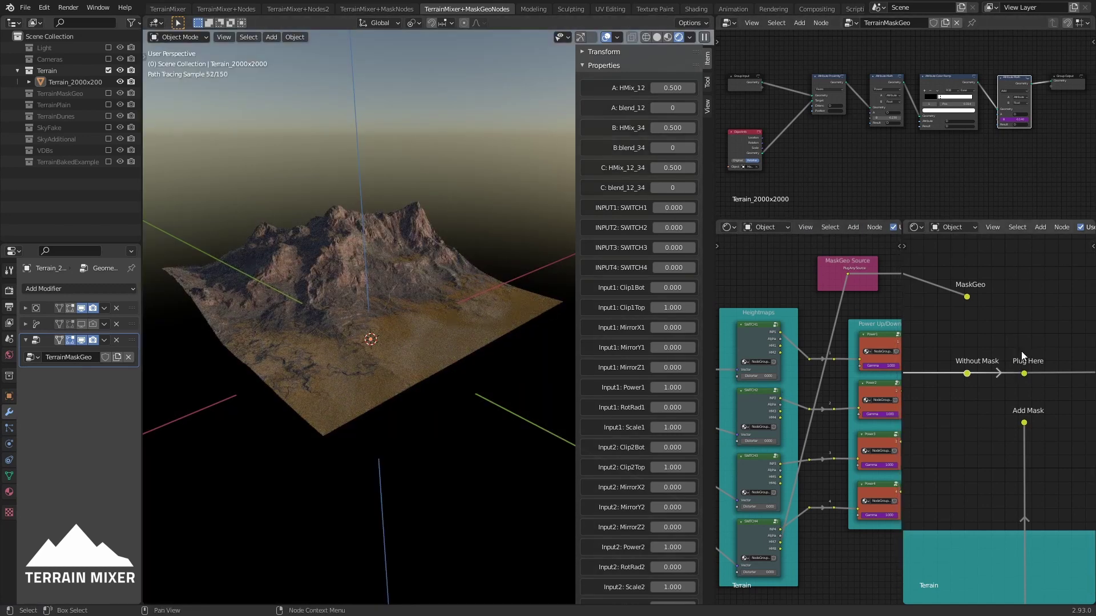
{"action": "left_click", "coordinate": [230, 9]}
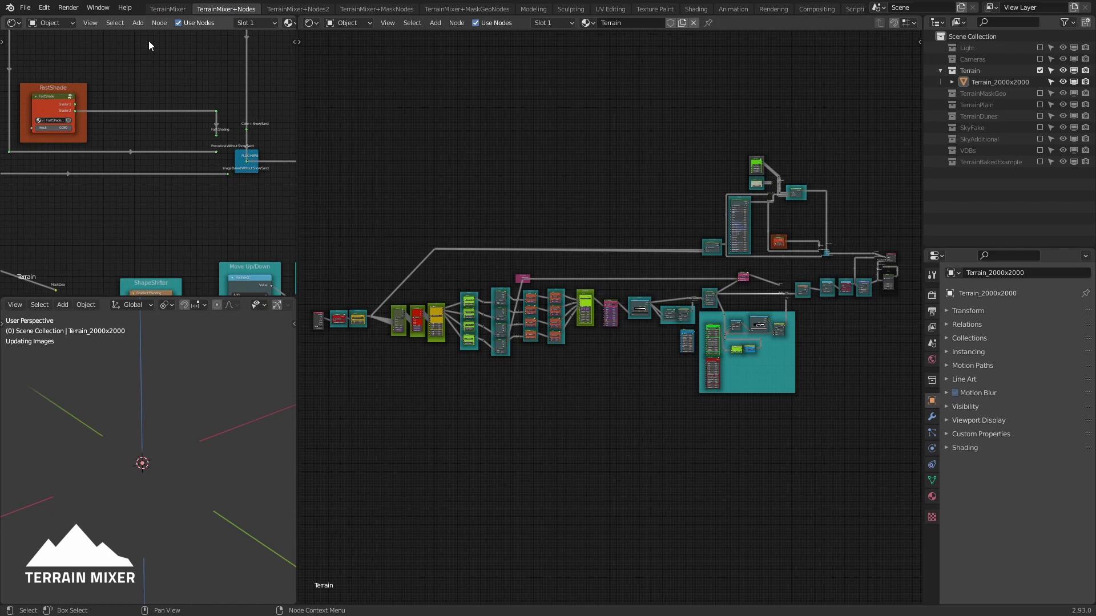
{"action": "scroll", "coordinate": [479, 395], "scroll_direction": "down", "scroll_amount": 1}
{"action": "scroll", "coordinate": [660, 372], "scroll_direction": "up", "scroll_amount": 1}
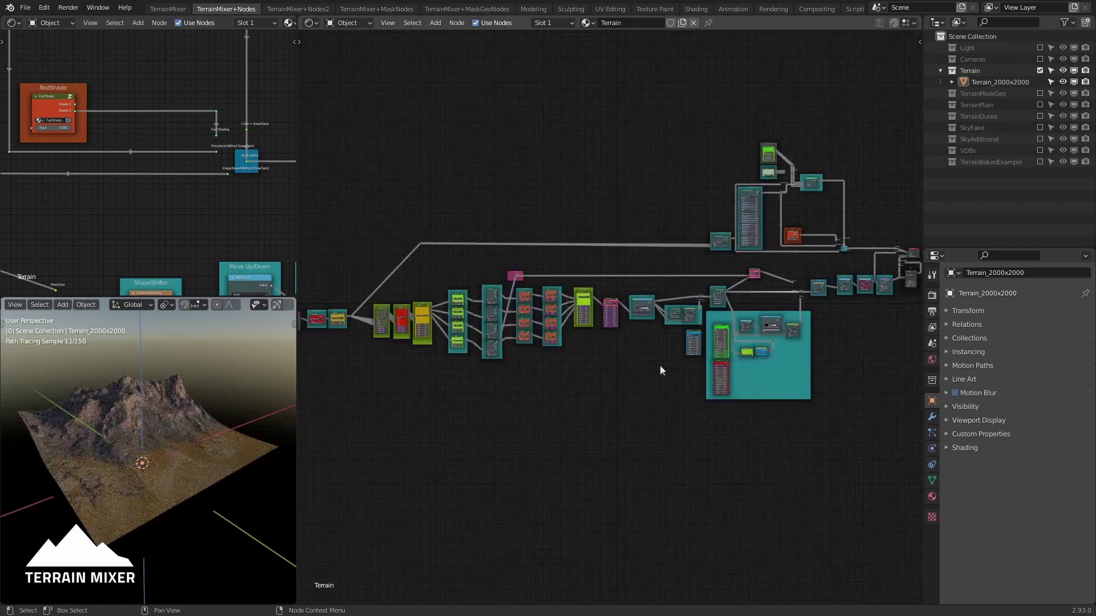
{"action": "scroll", "coordinate": [573, 298], "scroll_direction": "down", "scroll_amount": 2}
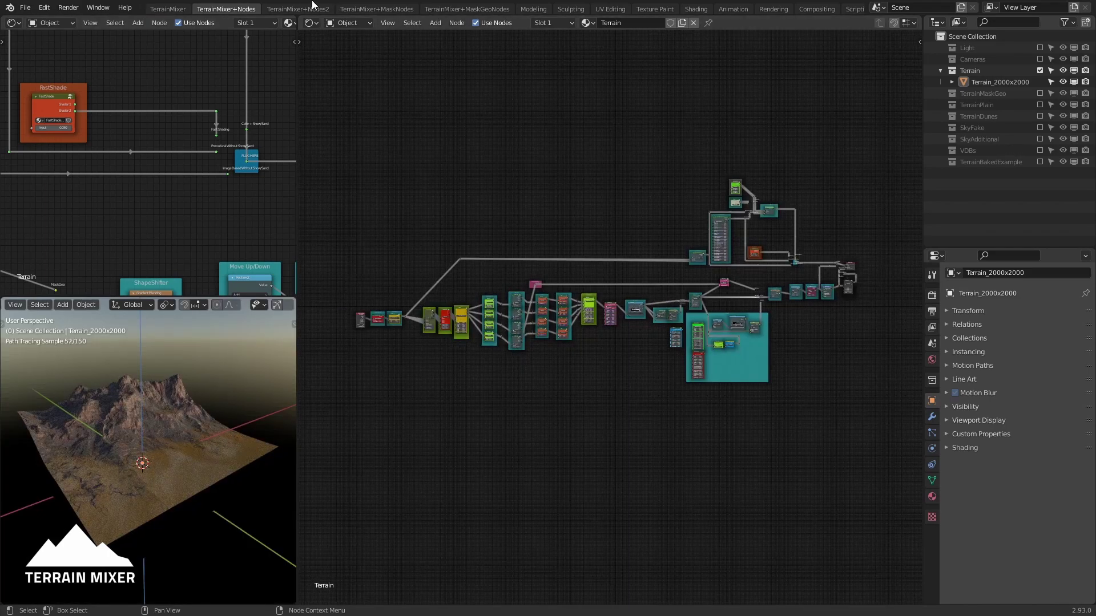
{"action": "left_click", "coordinate": [459, 9]}
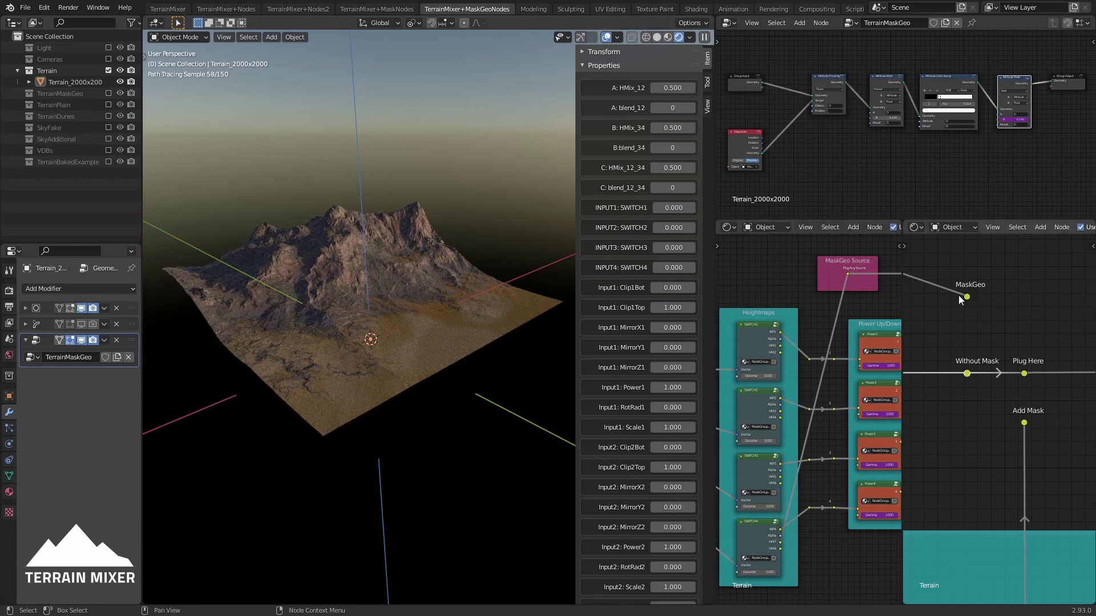
Link the MaskGeo reroute into Plug Here instead of Without Mask, comparing both, and orbit the terrain
{"action": "left_click_drag", "start_coordinate": [967, 297], "coordinate": [1025, 374]}
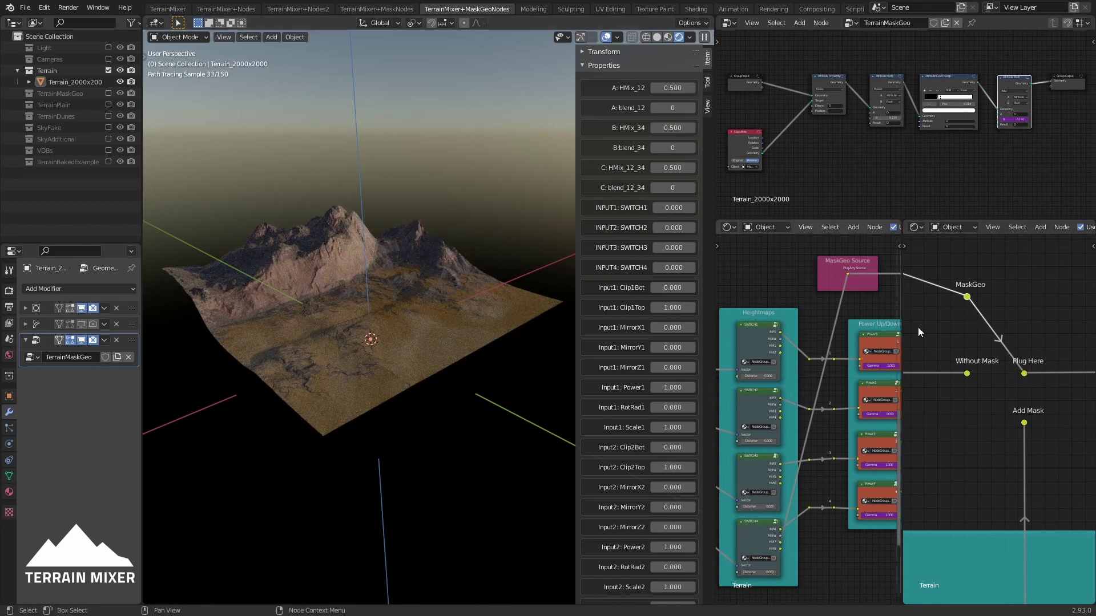
{"action": "left_click_drag", "start_coordinate": [966, 373], "coordinate": [1025, 374]}
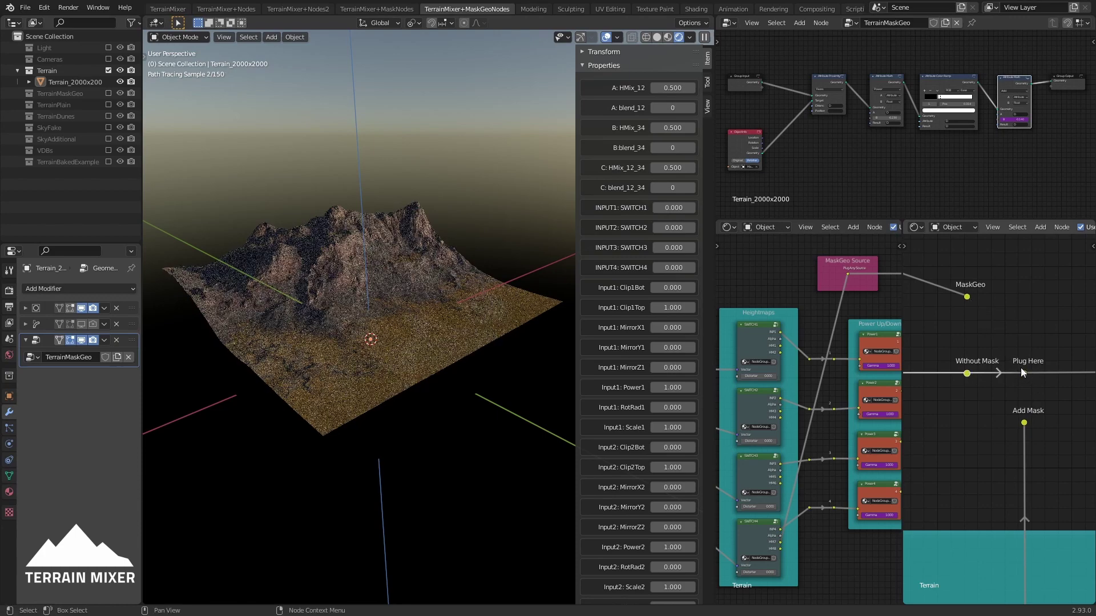
{"action": "left_click_drag", "start_coordinate": [966, 297], "coordinate": [1023, 372]}
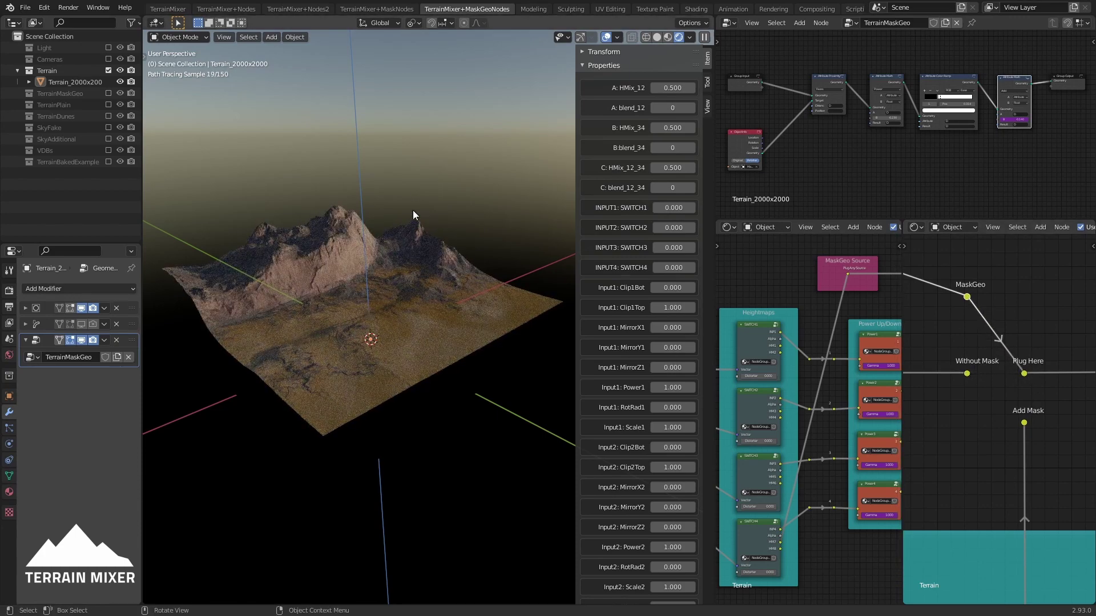
{"action": "mouse_move", "coordinate": [438, 232]}
{"action": "middle_mouse_down"}
{"action": "mouse_move", "coordinate": [426, 204]}
{"action": "mouse_move", "coordinate": [409, 206]}
{"action": "middle_mouse_up"}
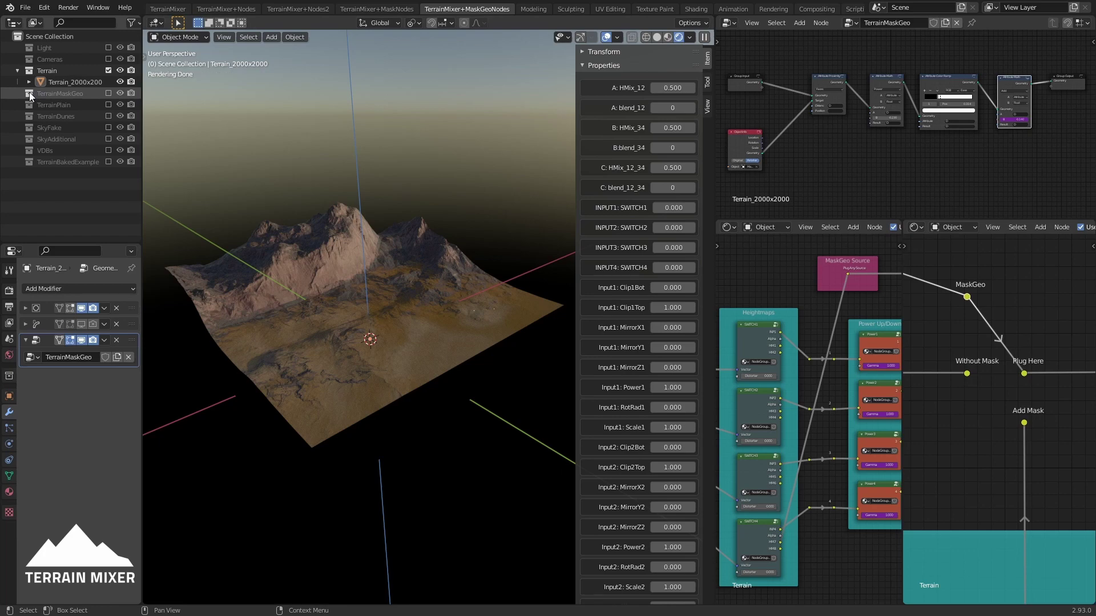
Include the TerrainMaskGeo collection and expand it to reveal its mask objects
{"action": "left_click", "coordinate": [108, 93]}
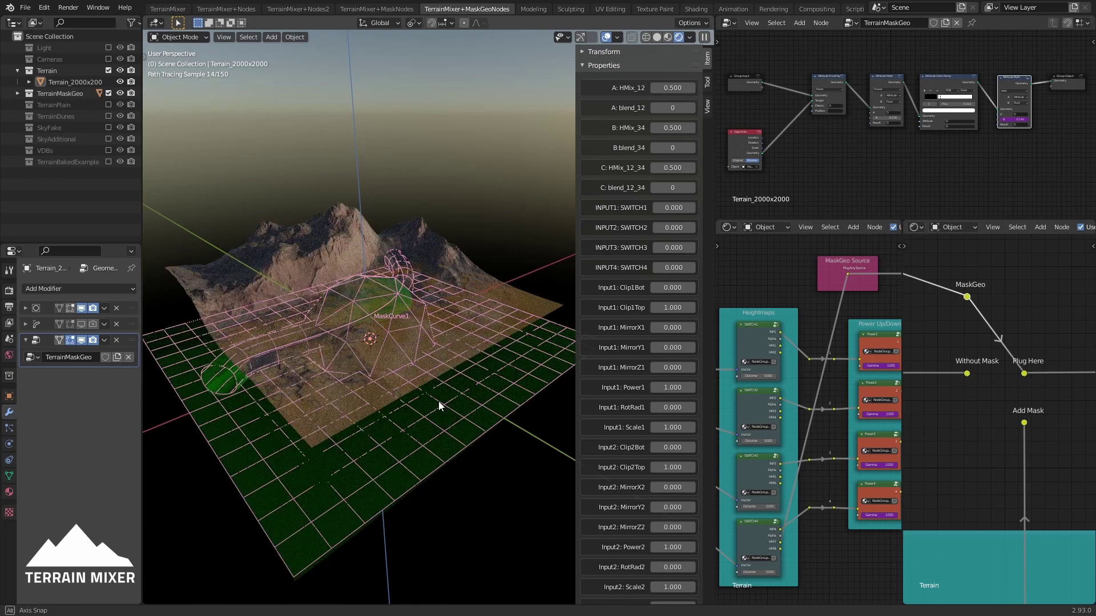
{"action": "mouse_move", "coordinate": [438, 402]}
{"action": "middle_mouse_down"}
{"action": "mouse_move", "coordinate": [438, 381]}
{"action": "mouse_move", "coordinate": [421, 419]}
{"action": "middle_mouse_up"}
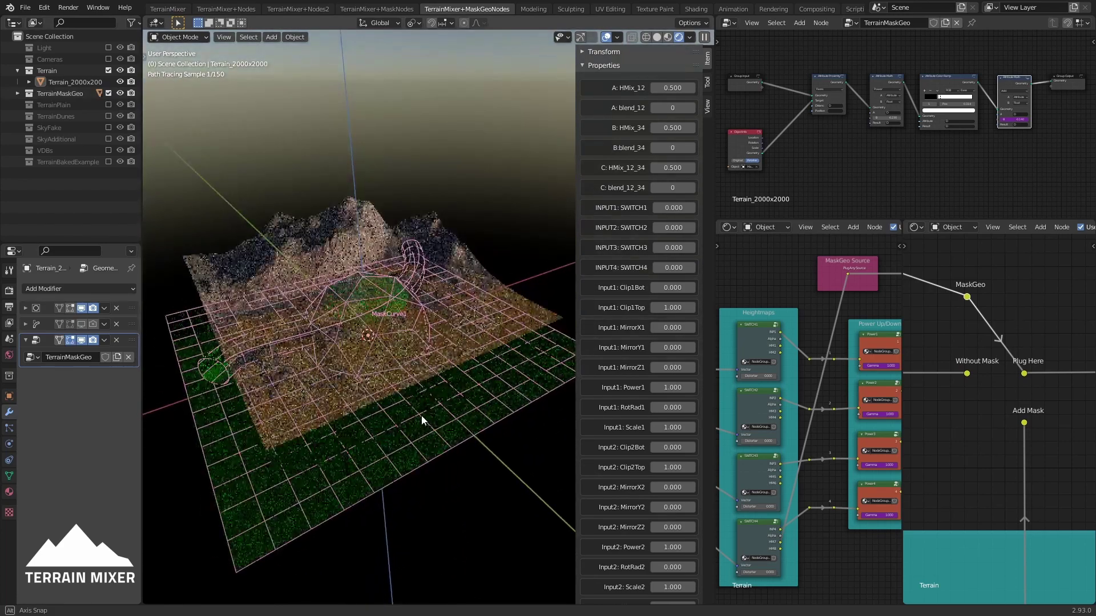
{"action": "left_click", "coordinate": [26, 81]}
{"action": "left_click", "coordinate": [28, 81]}
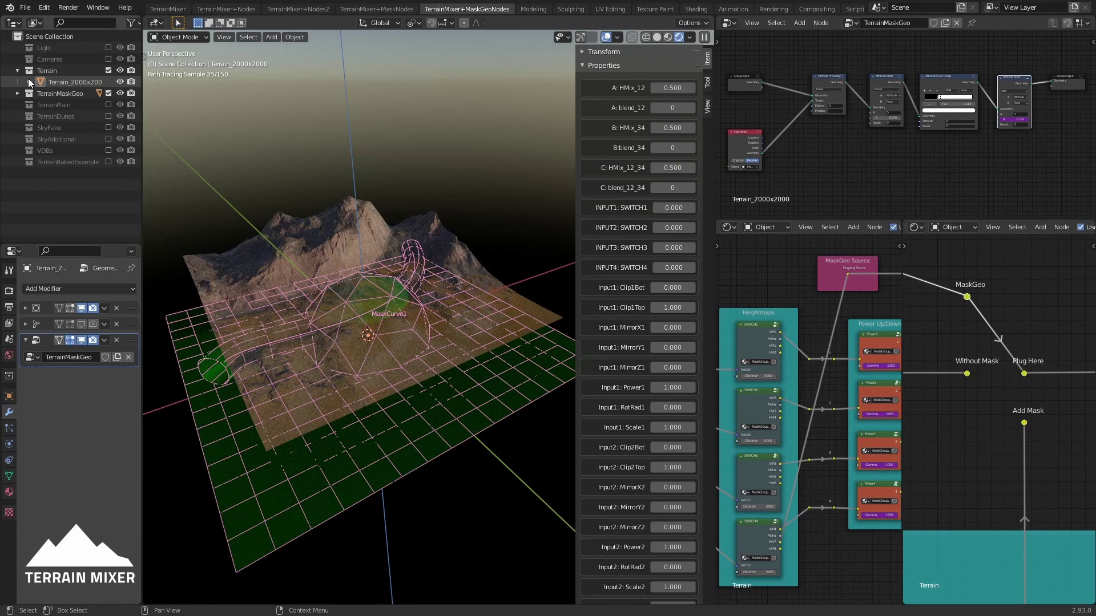
{"action": "left_click", "coordinate": [19, 93]}
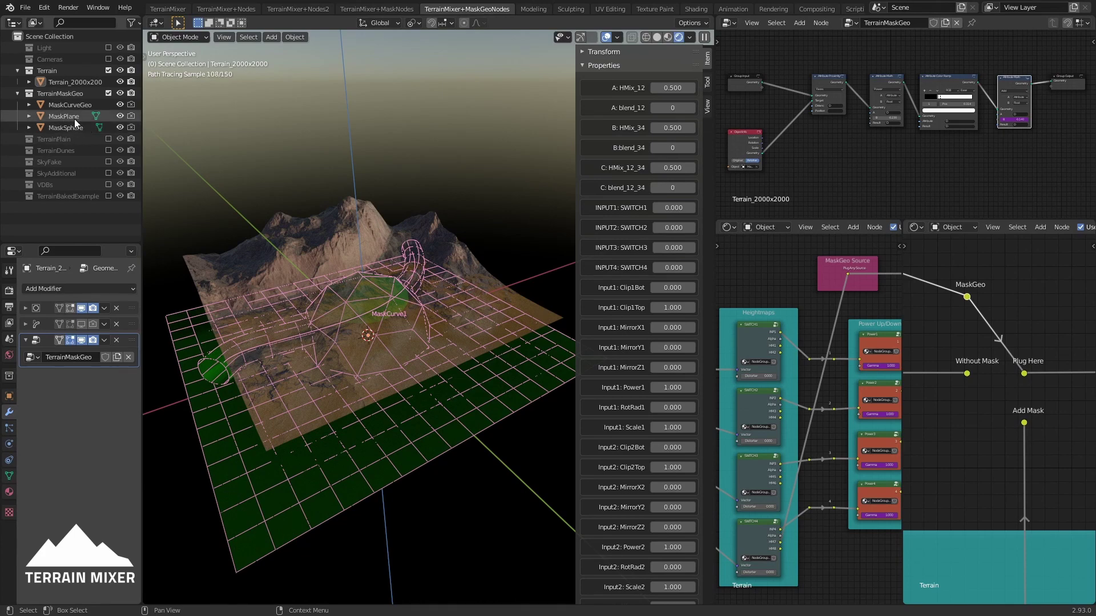
Hide MaskPlane and MaskSphere so only the curve mask remains on the terrain
{"action": "left_click_drag", "start_coordinate": [122, 126], "coordinate": [120, 118]}
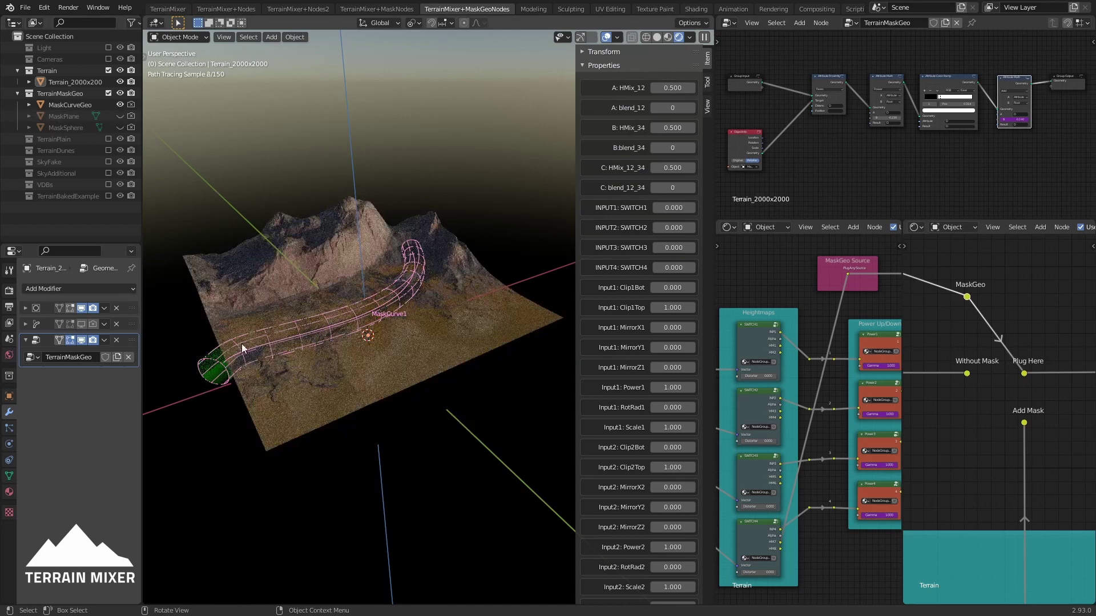
{"action": "mouse_move", "coordinate": [459, 282]}
{"action": "middle_mouse_down"}
{"action": "mouse_move", "coordinate": [495, 237]}
{"action": "mouse_move", "coordinate": [316, 289]}
{"action": "mouse_move", "coordinate": [453, 320]}
{"action": "mouse_move", "coordinate": [442, 327]}
{"action": "mouse_move", "coordinate": [456, 274]}
{"action": "mouse_move", "coordinate": [438, 319]}
{"action": "middle_mouse_up"}
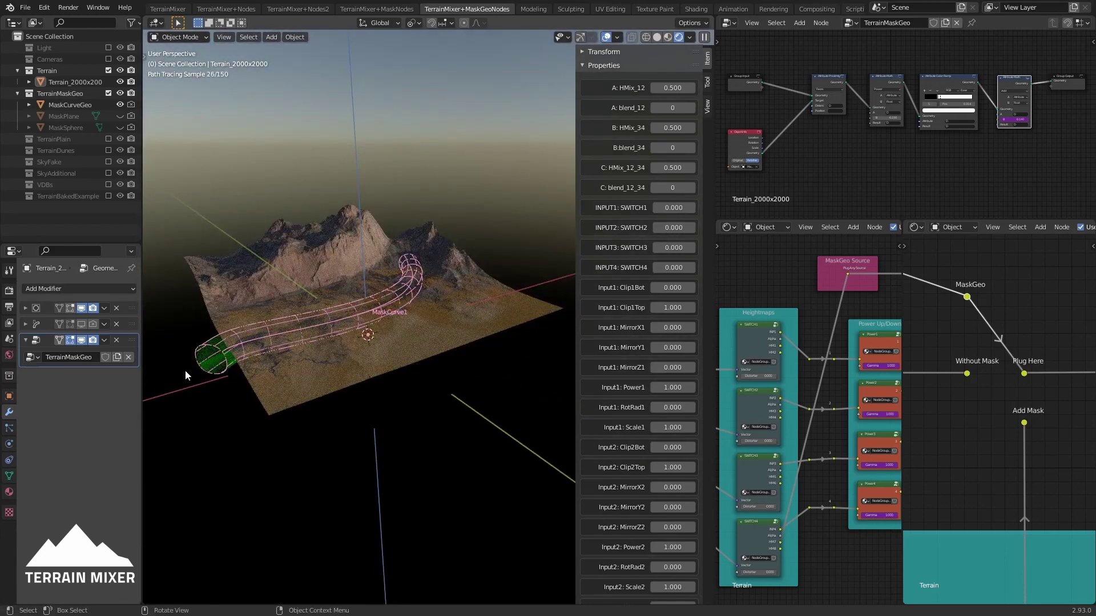
{"action": "middle_click_drag", "start_coordinate": [324, 341], "coordinate": [317, 339]}
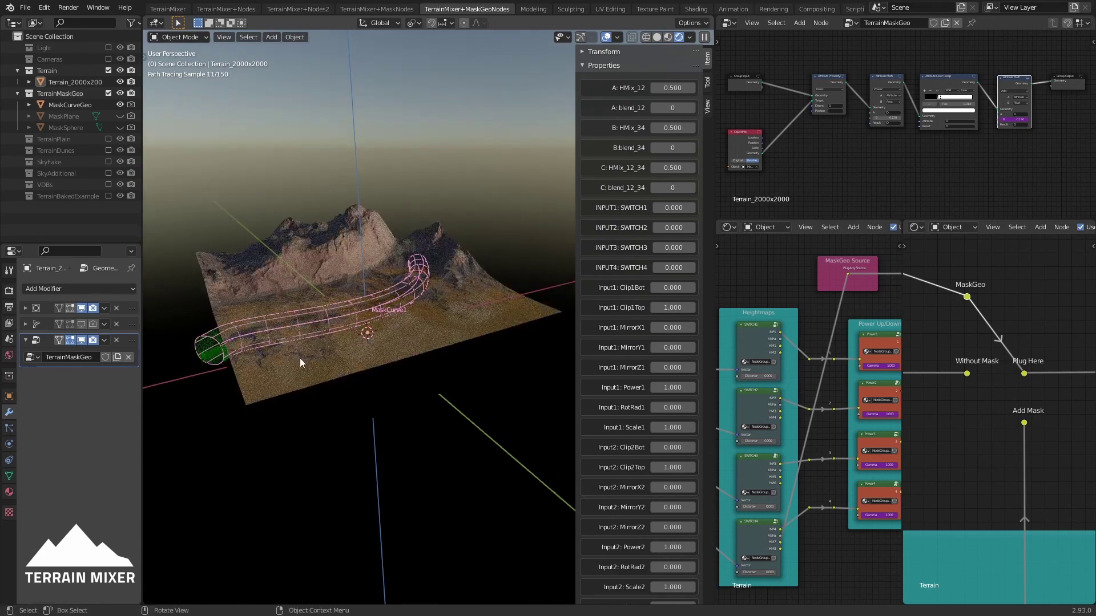
{"action": "mouse_move", "coordinate": [341, 284]}
{"action": "middle_mouse_down"}
{"action": "mouse_move", "coordinate": [419, 321]}
{"action": "mouse_move", "coordinate": [456, 252]}
{"action": "mouse_move", "coordinate": [447, 282]}
{"action": "middle_mouse_up"}
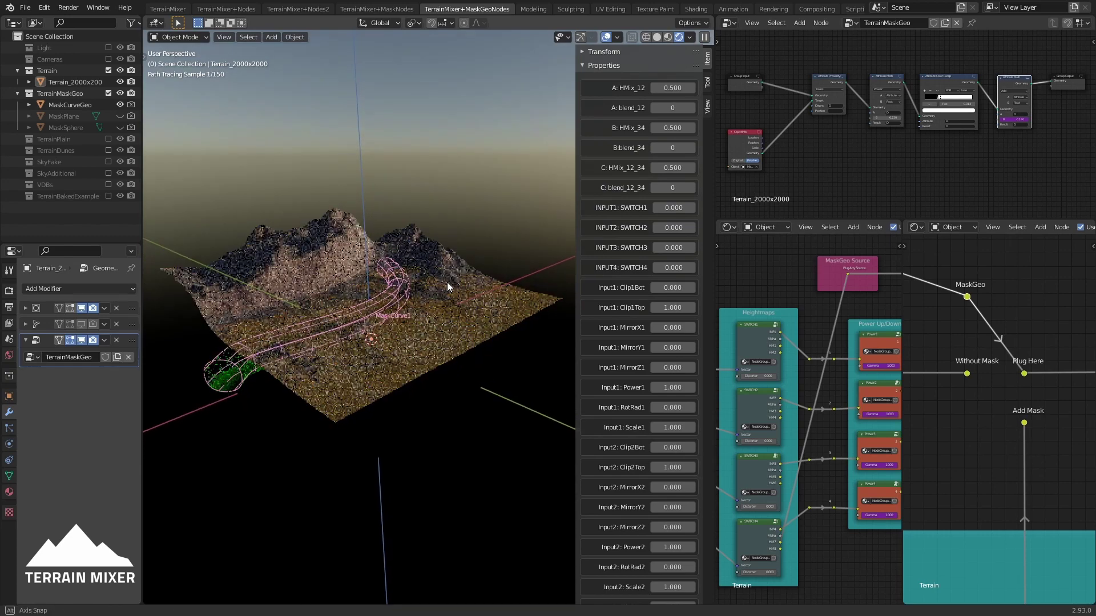
Select MaskCurveGeo, enter Edit Mode, and select its entire cube mesh
{"action": "left_click", "coordinate": [70, 105]}
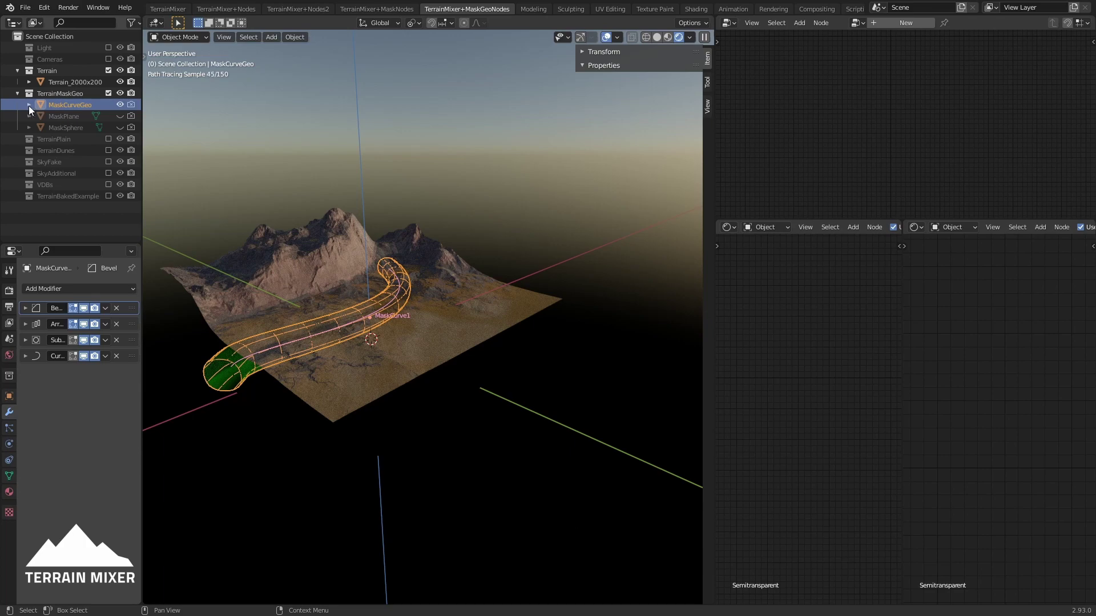
{"action": "left_click", "coordinate": [29, 106]}
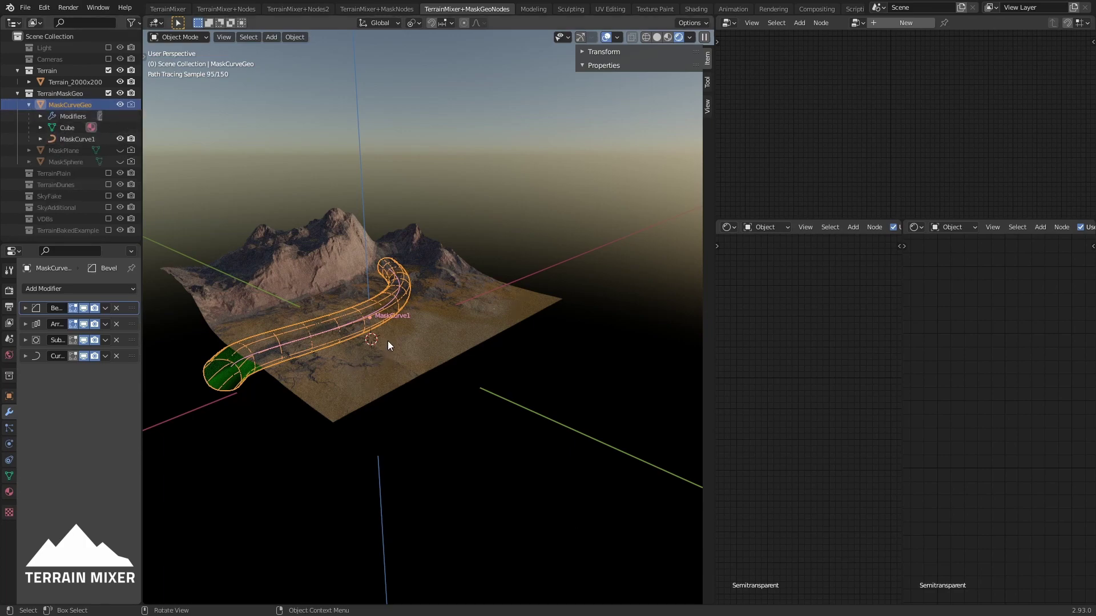
{"action": "key", "text": "Tab"}
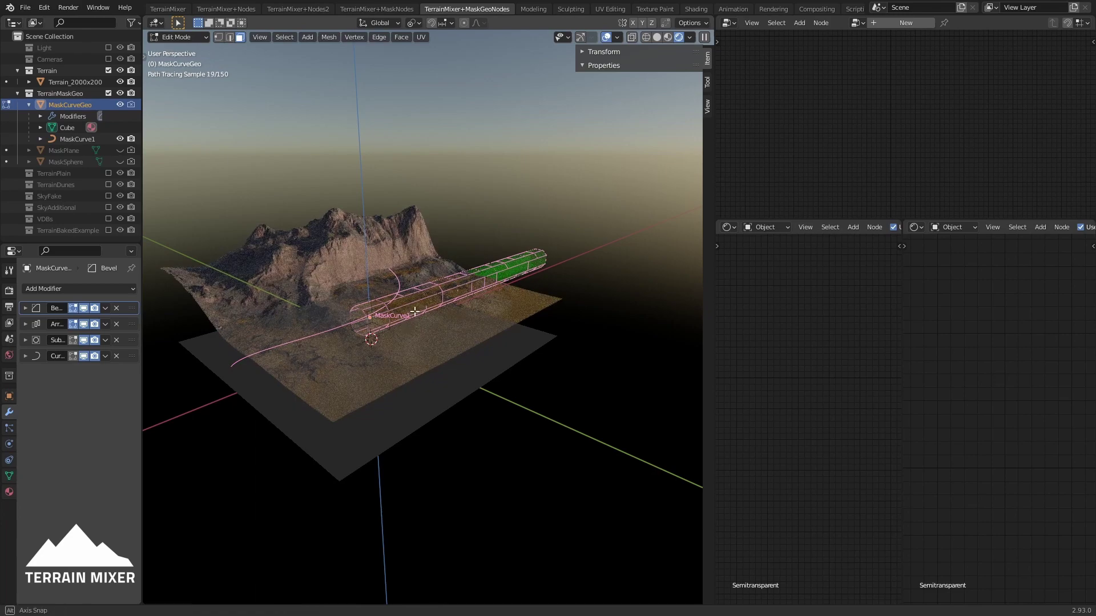
{"action": "scroll", "coordinate": [409, 326], "scroll_direction": "up", "scroll_amount": 5}
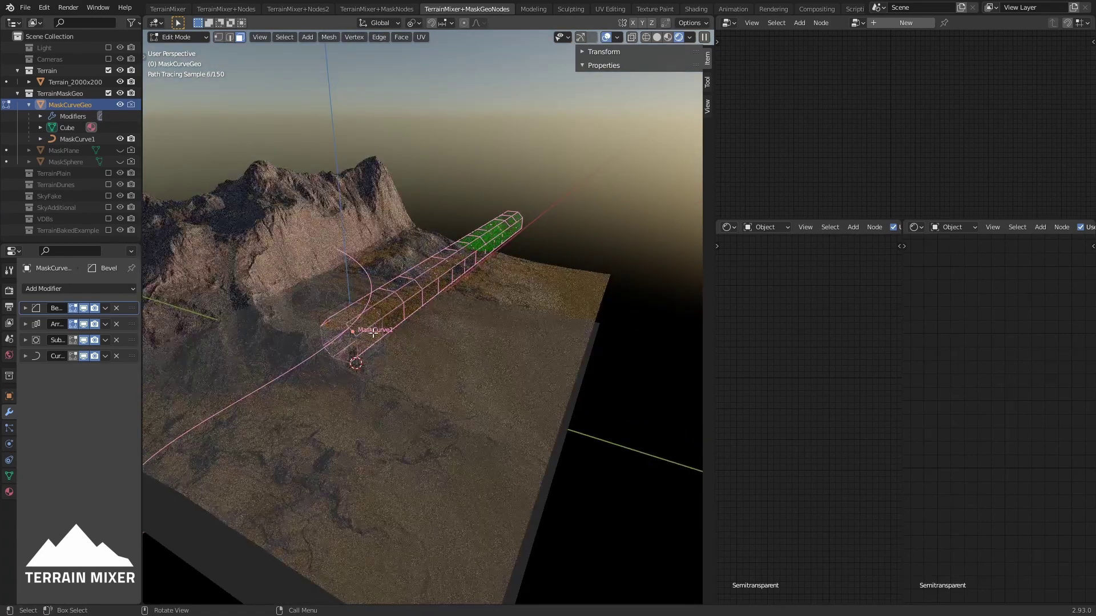
{"action": "key", "text": "a"}
{"action": "mouse_move", "coordinate": [371, 335]}
{"action": "middle_mouse_down"}
{"action": "mouse_move", "coordinate": [481, 335]}
{"action": "mouse_move", "coordinate": [446, 345]}
{"action": "mouse_move", "coordinate": [349, 319]}
{"action": "middle_mouse_up"}
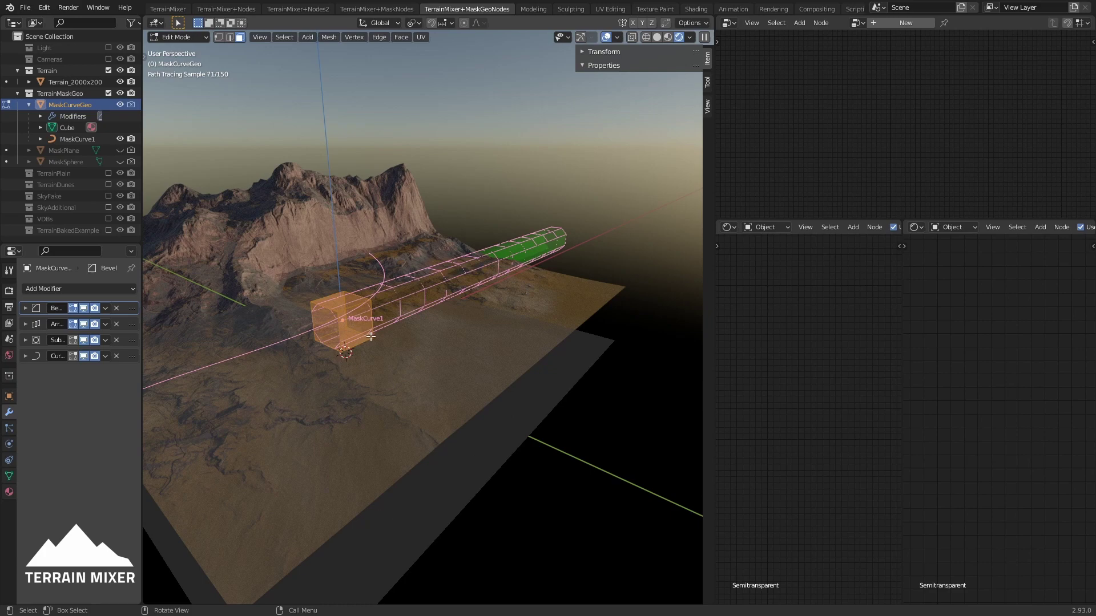
Enable the Curve modifier's Edit Mode display and select the tube's end face
{"action": "left_click", "coordinate": [25, 356]}
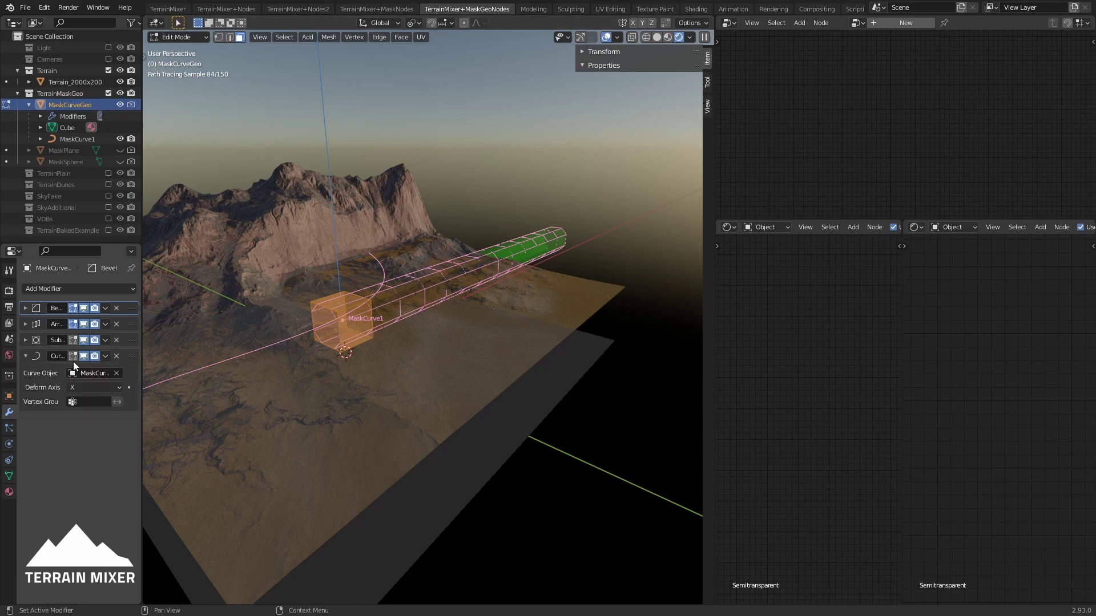
{"action": "left_click", "coordinate": [73, 356]}
{"action": "middle_click_drag", "start_coordinate": [342, 360], "coordinate": [370, 343]}
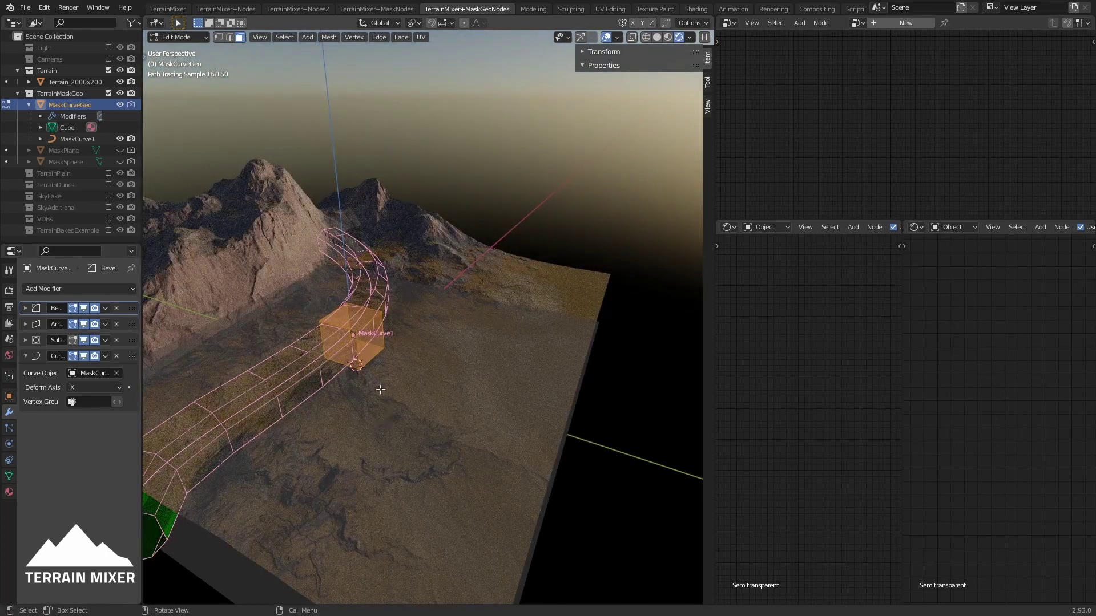
{"action": "left_click", "coordinate": [365, 336]}
{"action": "middle_click_drag", "start_coordinate": [337, 321], "coordinate": [431, 355]}
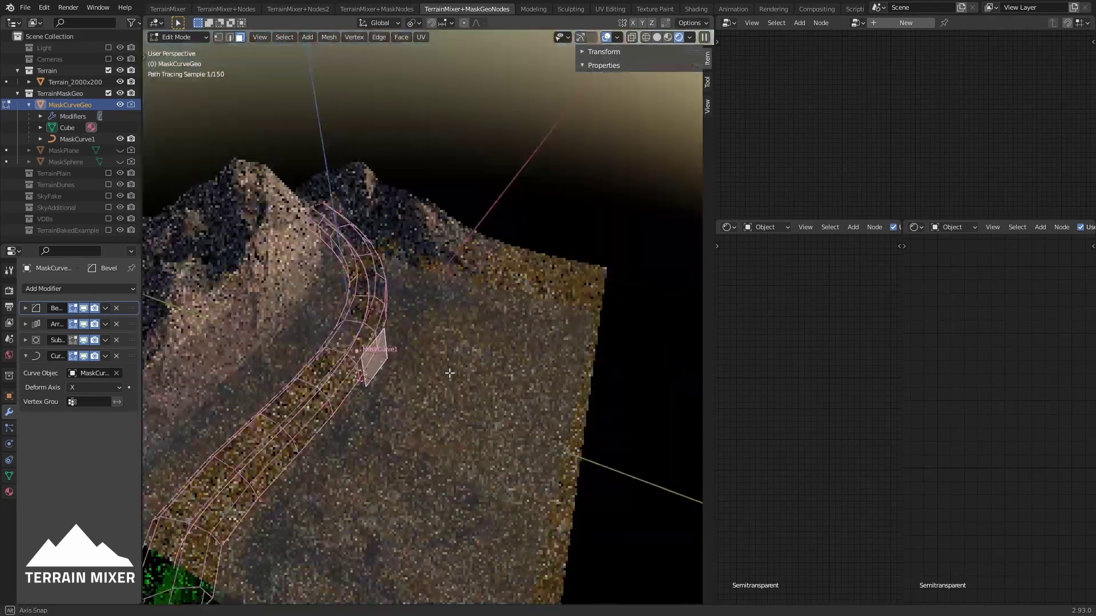
{"action": "mouse_move", "coordinate": [450, 373]}
{"action": "middle_mouse_down"}
{"action": "mouse_move", "coordinate": [463, 369]}
{"action": "mouse_move", "coordinate": [463, 381]}
{"action": "middle_mouse_up"}
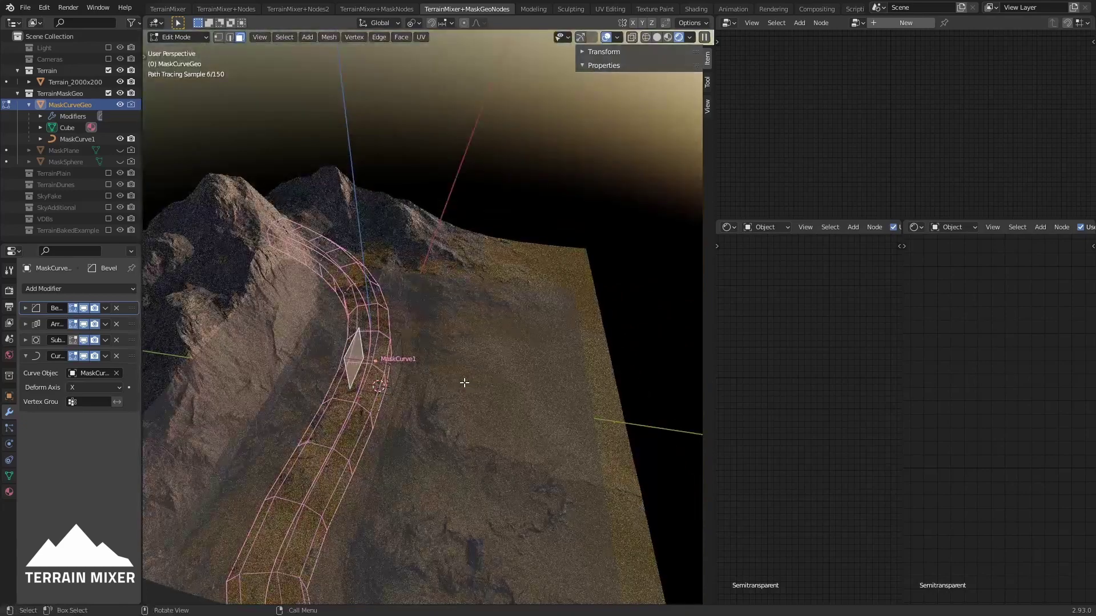
Extrude the end face twice, short then long, to lengthen the tube along the curve
{"action": "key", "text": "e"}
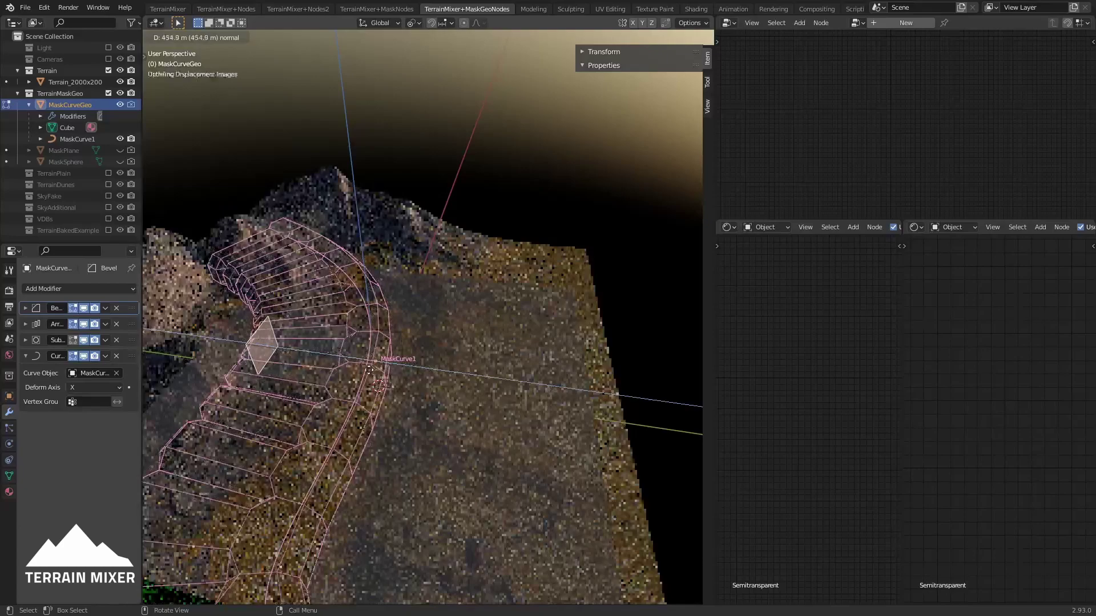
{"action": "key", "text": "Escape"}
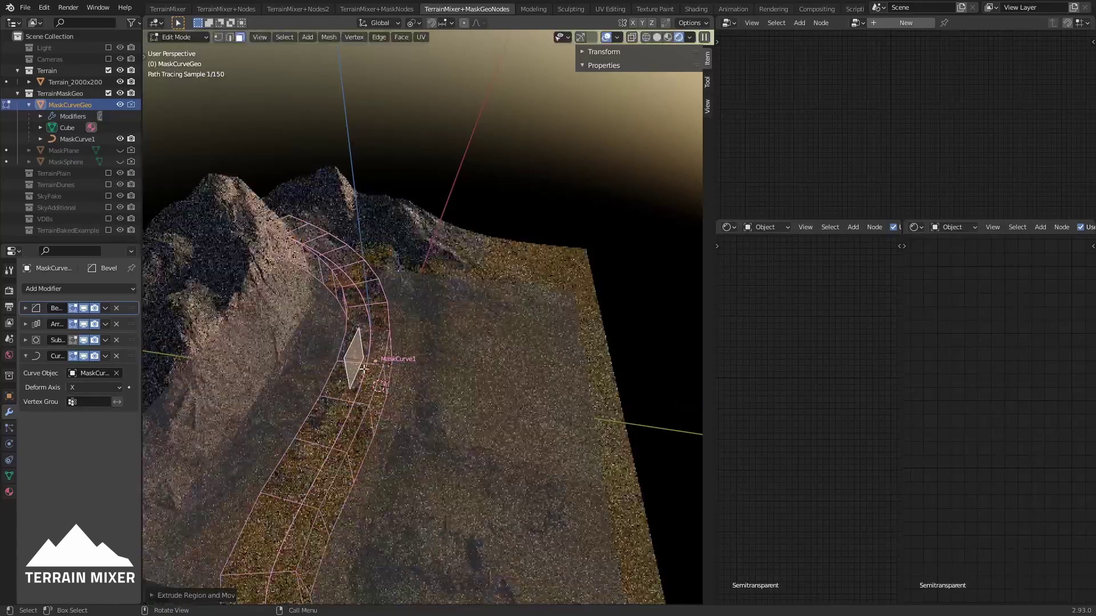
{"action": "key", "text": "ctrl+z"}
{"action": "key", "text": "e"}
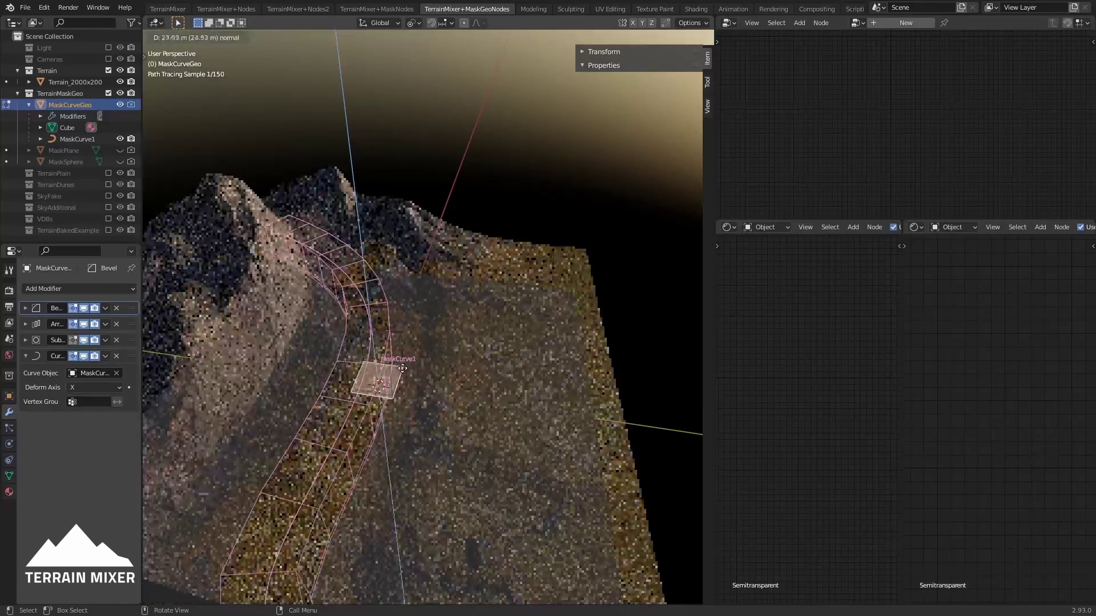
{"action": "left_click", "coordinate": [403, 368]}
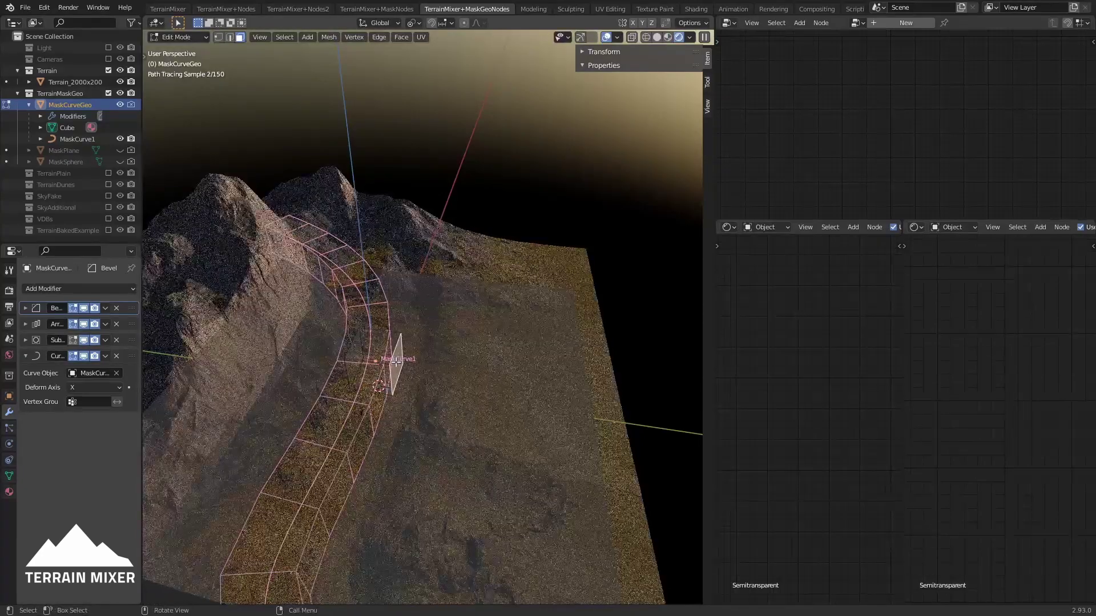
{"action": "key", "text": "e"}
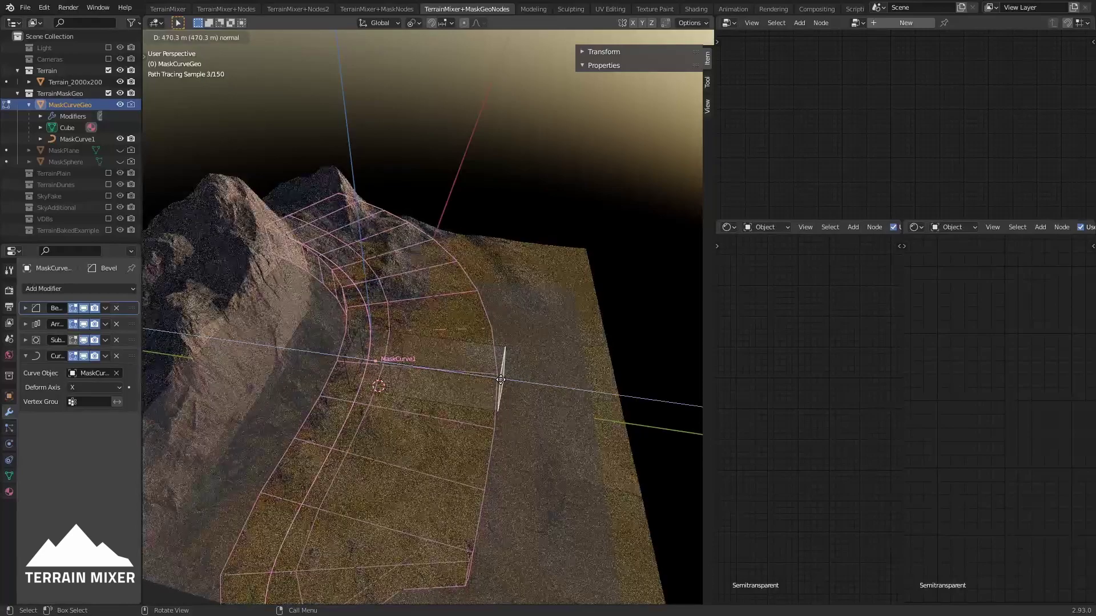
{"action": "left_click", "coordinate": [501, 379]}
Add several loop cuts across the end block of the mask tube
{"action": "middle_click_drag", "start_coordinate": [489, 350], "coordinate": [254, 311]}
{"action": "scroll", "coordinate": [324, 288], "scroll_direction": "up", "scroll_amount": 3}
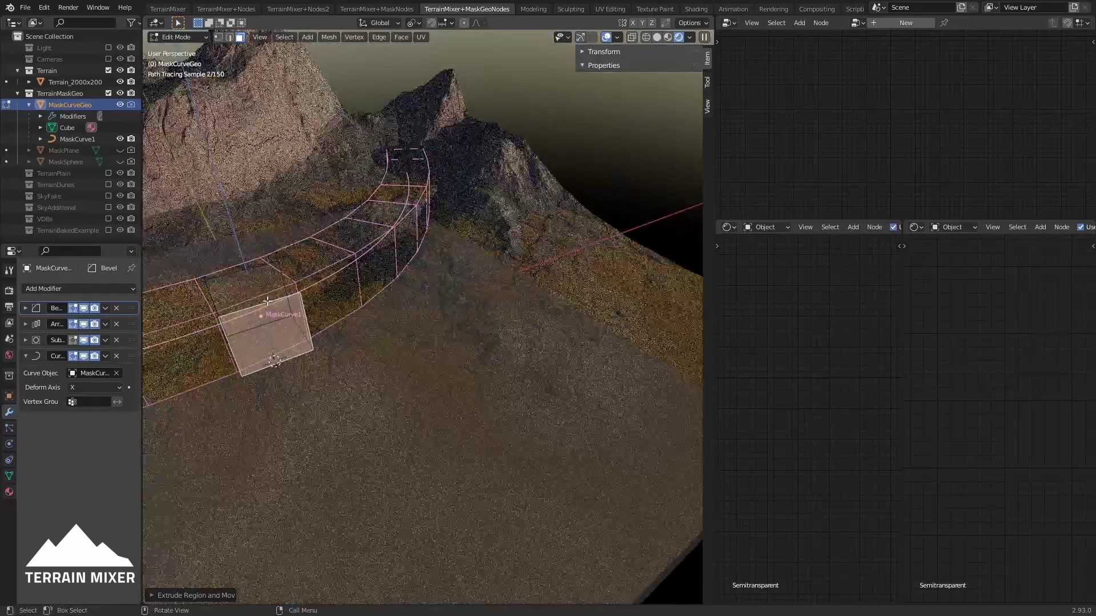
{"action": "left_click", "coordinate": [250, 304]}
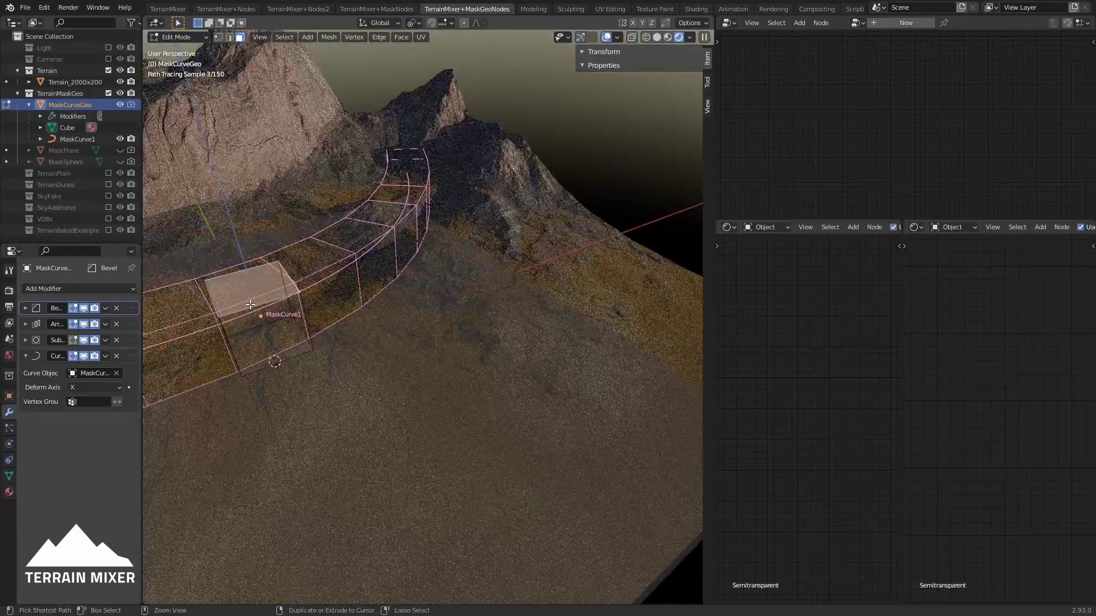
{"action": "key", "text": "ctrl+r"}
{"action": "scroll", "coordinate": [250, 304], "scroll_direction": "up", "scroll_amount": 1}
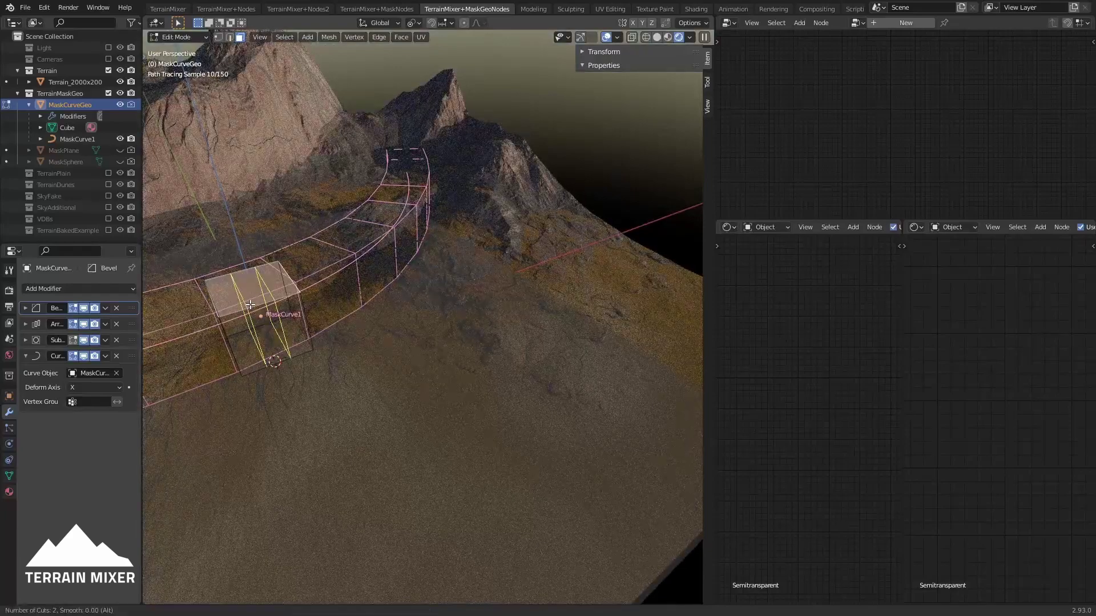
{"action": "scroll", "coordinate": [250, 305], "scroll_direction": "up", "scroll_amount": 3}
{"action": "left_click", "coordinate": [250, 304]}
{"action": "left_click", "coordinate": [254, 303]}
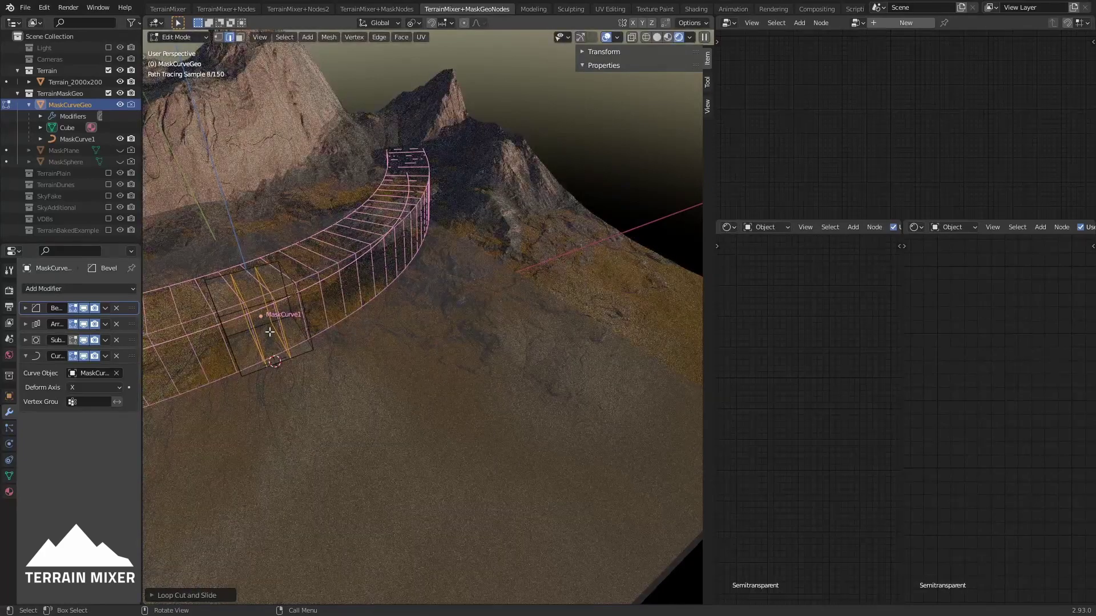
In Face select, extrude a side face outward into step blocks, then return to Object Mode
{"action": "left_click", "coordinate": [240, 38]}
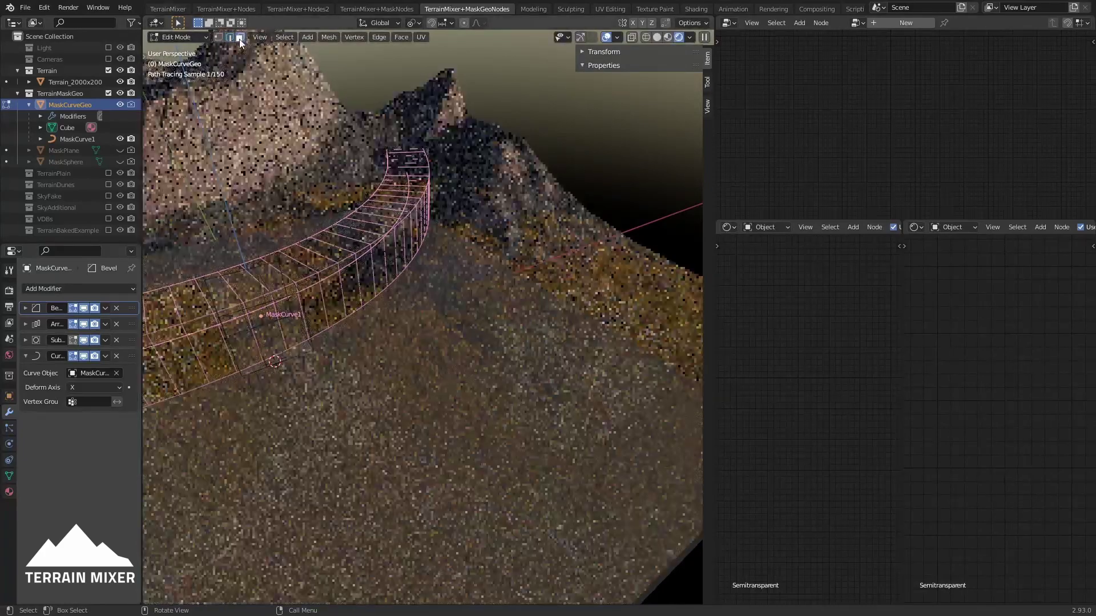
{"action": "left_click", "coordinate": [268, 320]}
{"action": "middle_click_drag", "start_coordinate": [268, 320], "coordinate": [370, 312]}
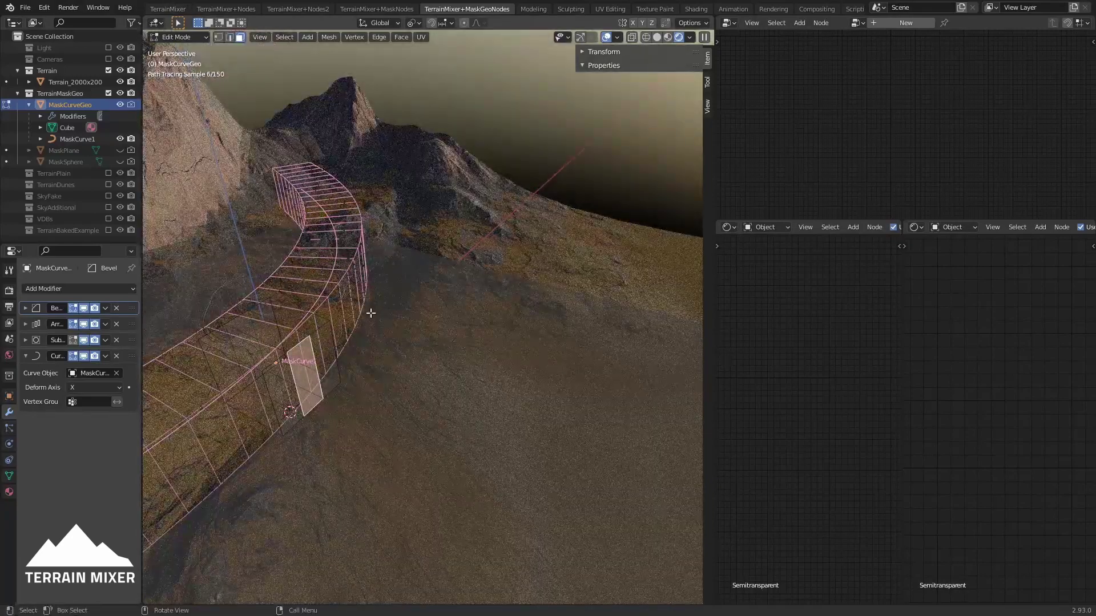
{"action": "key", "text": "e"}
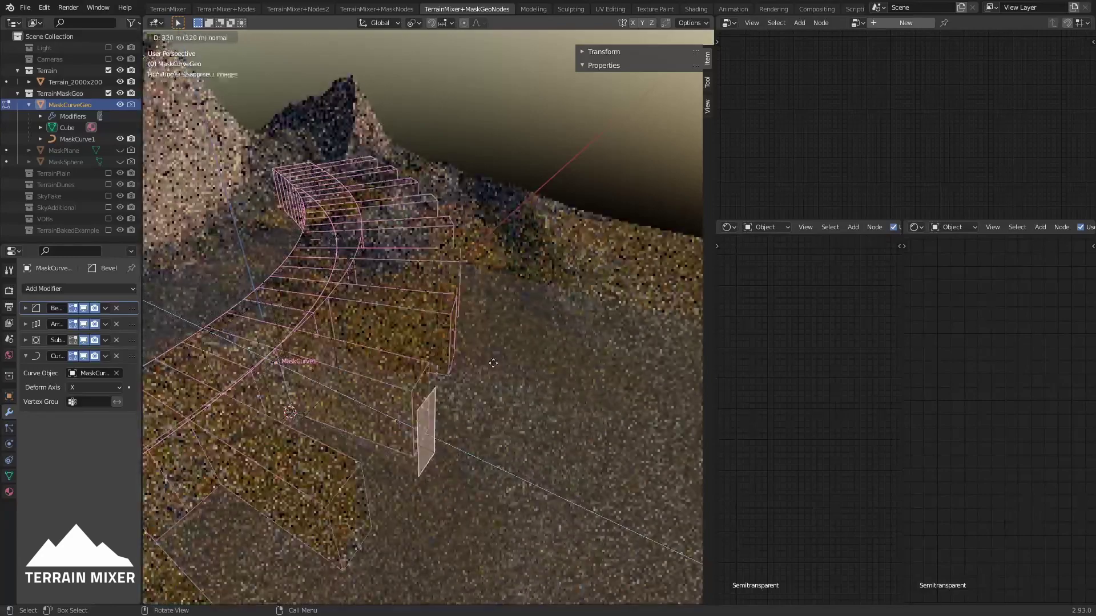
{"action": "left_click", "coordinate": [494, 379]}
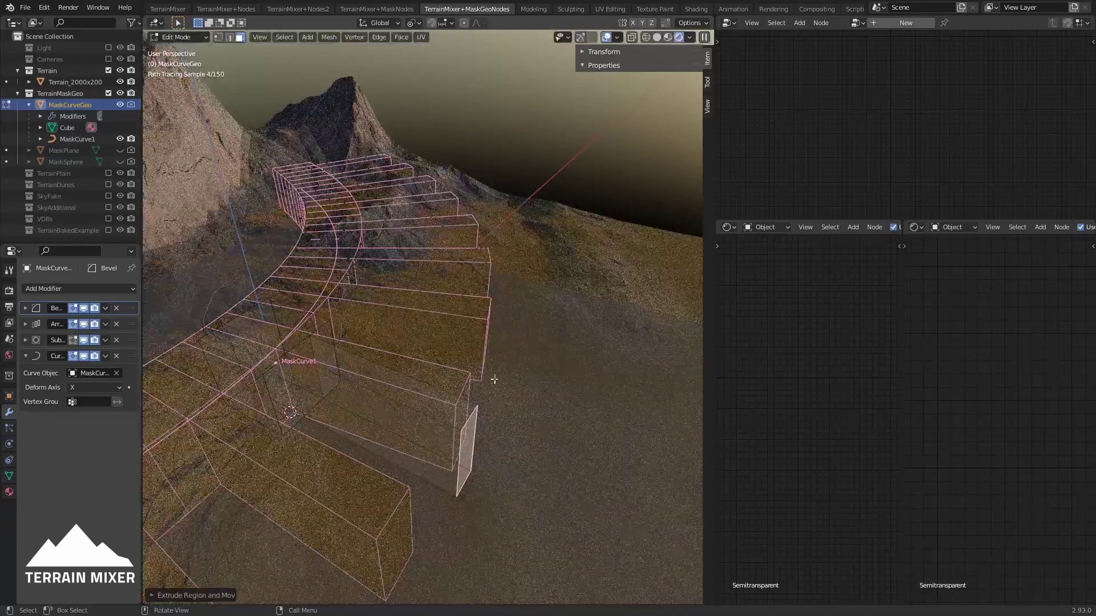
{"action": "middle_click_drag", "start_coordinate": [494, 380], "coordinate": [403, 328]}
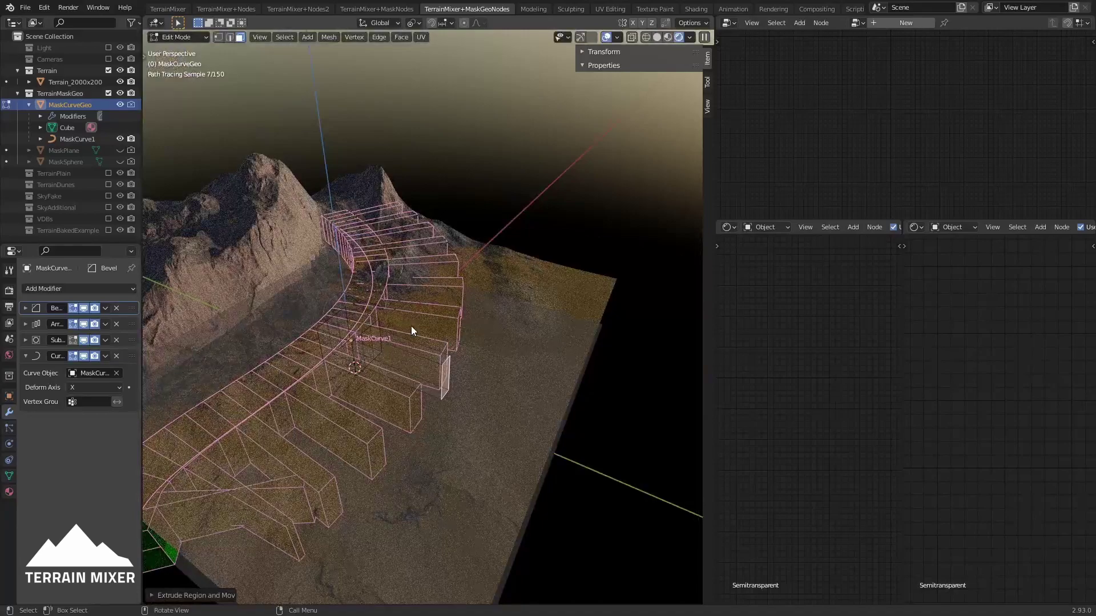
{"action": "key", "text": "Tab"}
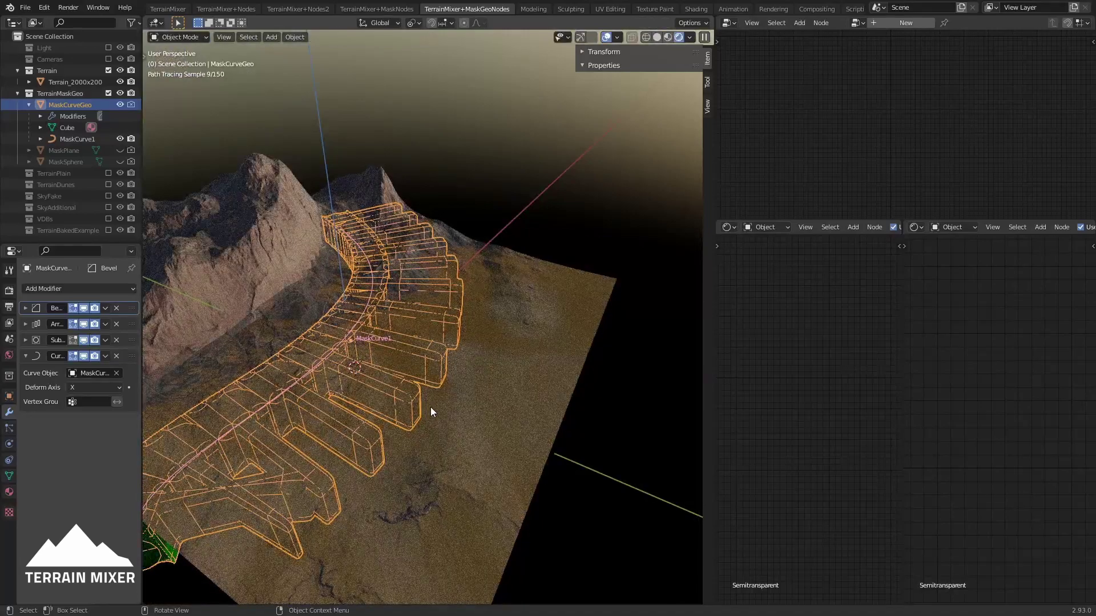
Rotate the MaskCurveGeo object about the Z axis
{"action": "key", "text": "r"}
{"action": "key", "text": "z"}
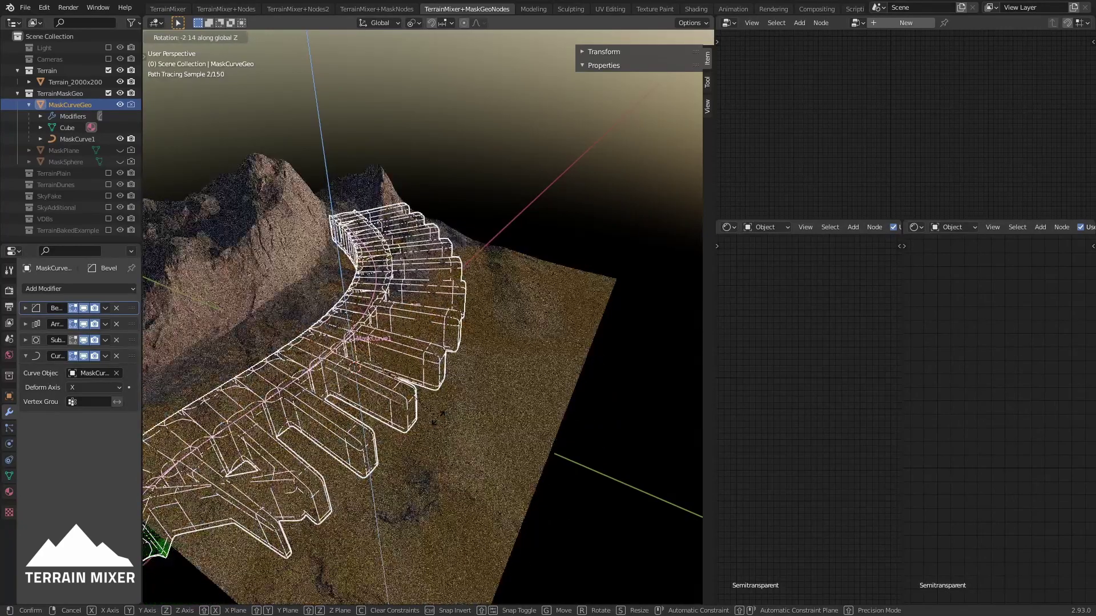
{"action": "left_click", "coordinate": [401, 416]}
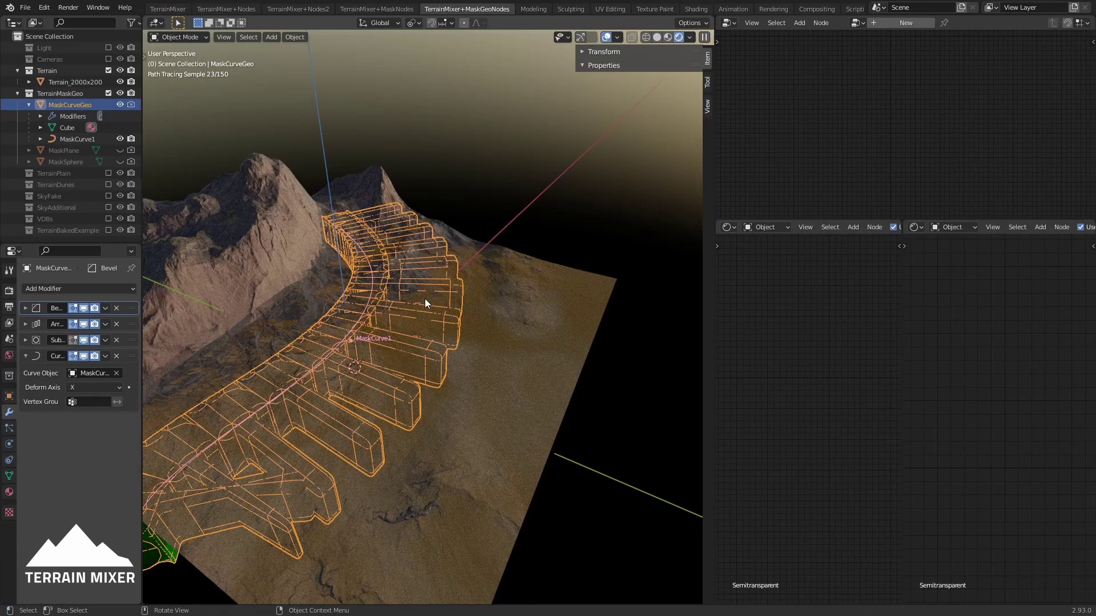
In Edit Mode, rotate the end face 90° about X, deselect all, and exit to Object Mode
{"action": "key", "text": "Tab"}
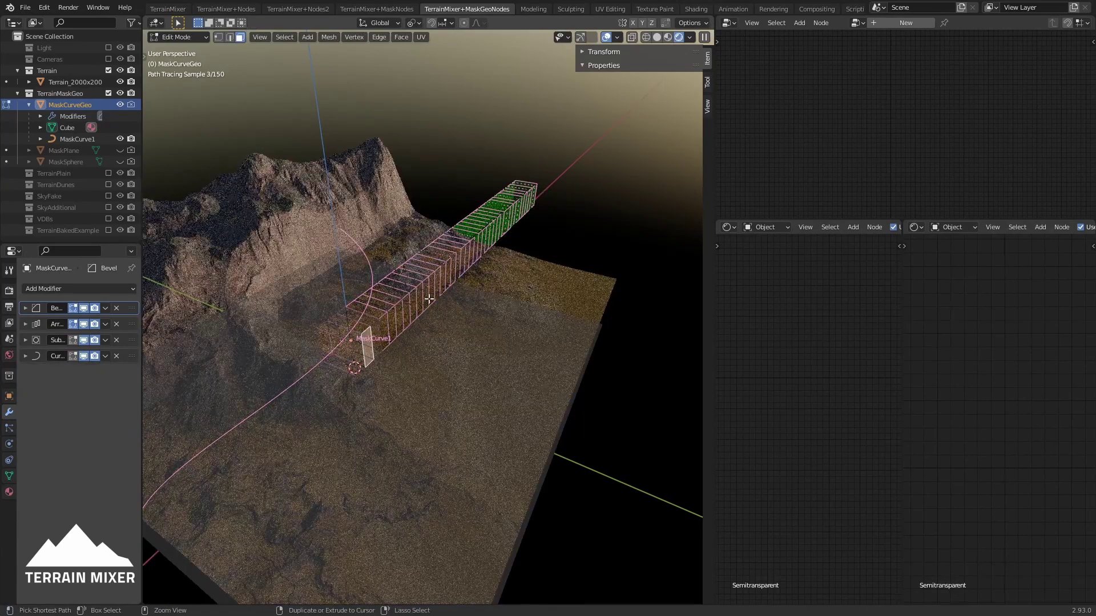
{"action": "key", "text": "2"}
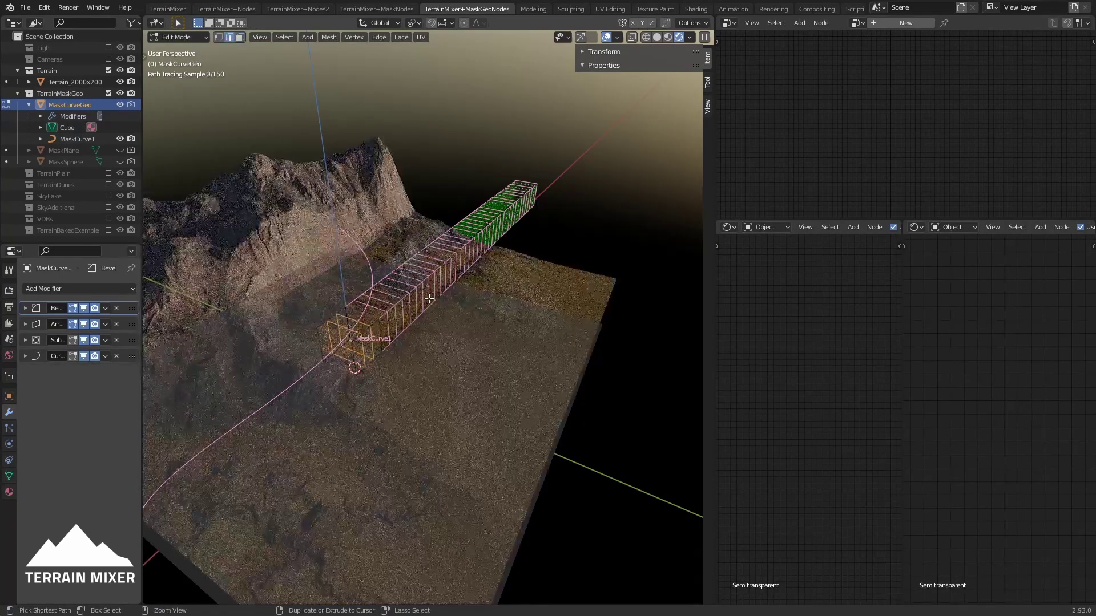
{"action": "key", "text": "3"}
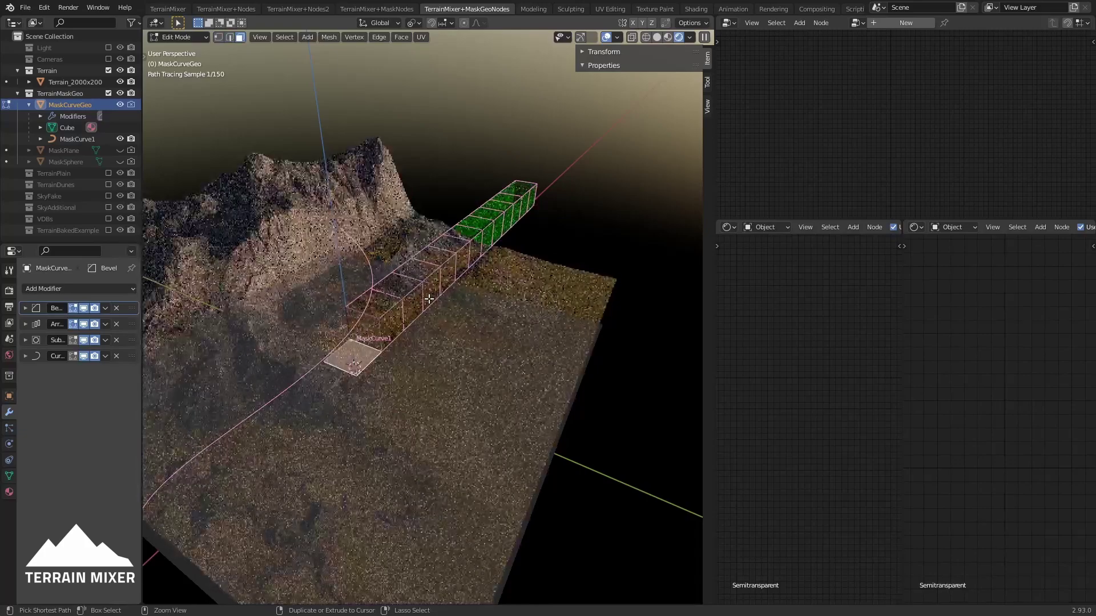
{"action": "key", "text": "r"}
{"action": "key", "text": "x"}
{"action": "key", "text": "9"}
{"action": "key", "text": "0"}
{"action": "key", "text": "Return"}
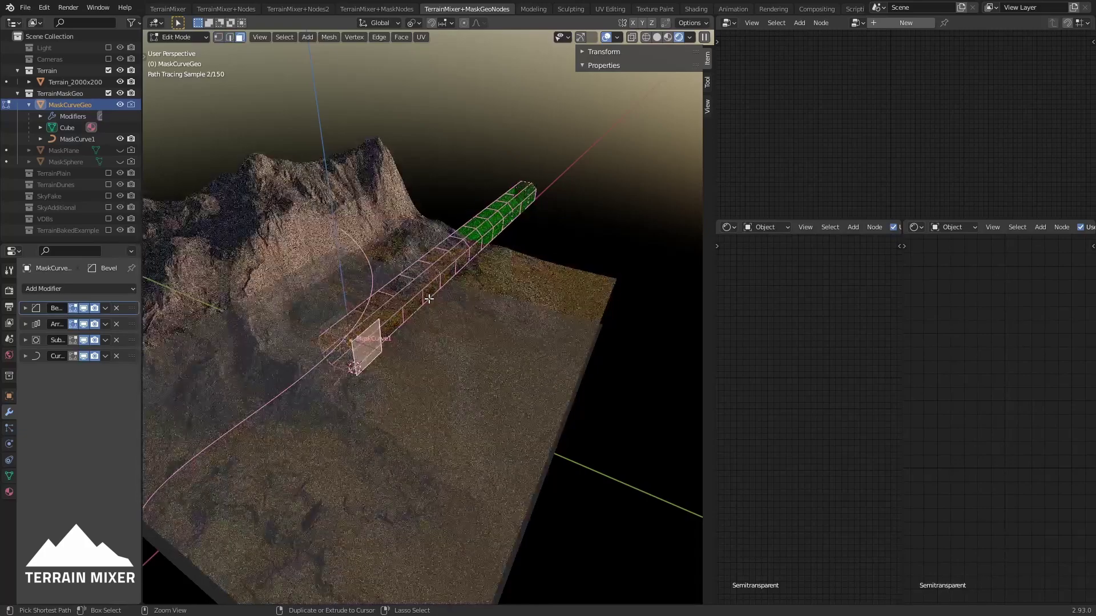
{"action": "key", "text": "a"}
{"action": "key", "text": "alt+a"}
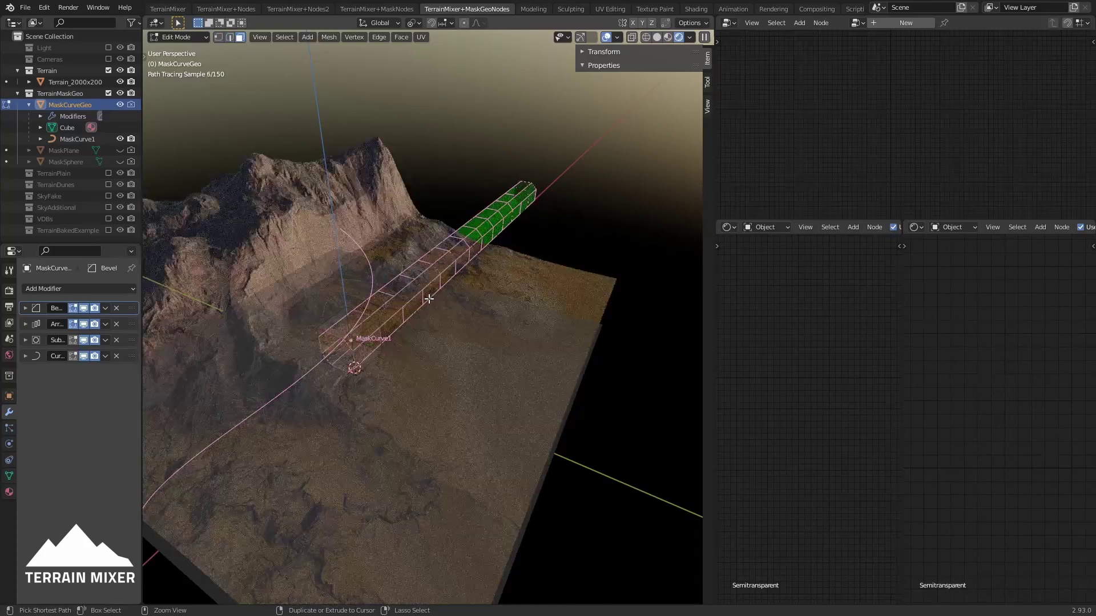
{"action": "key", "text": "Tab"}
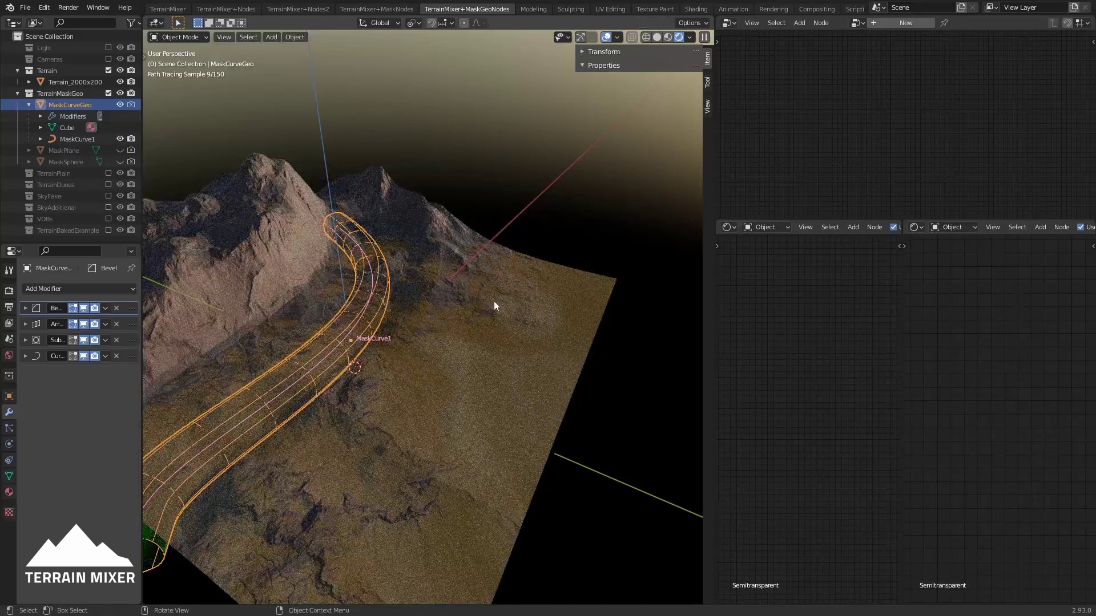
Select Terrain_2000x2000 and, after trying SWITCH1 and SWITCH3, link SWITCH4 into MaskGeo Source
{"action": "left_click", "coordinate": [436, 415]}
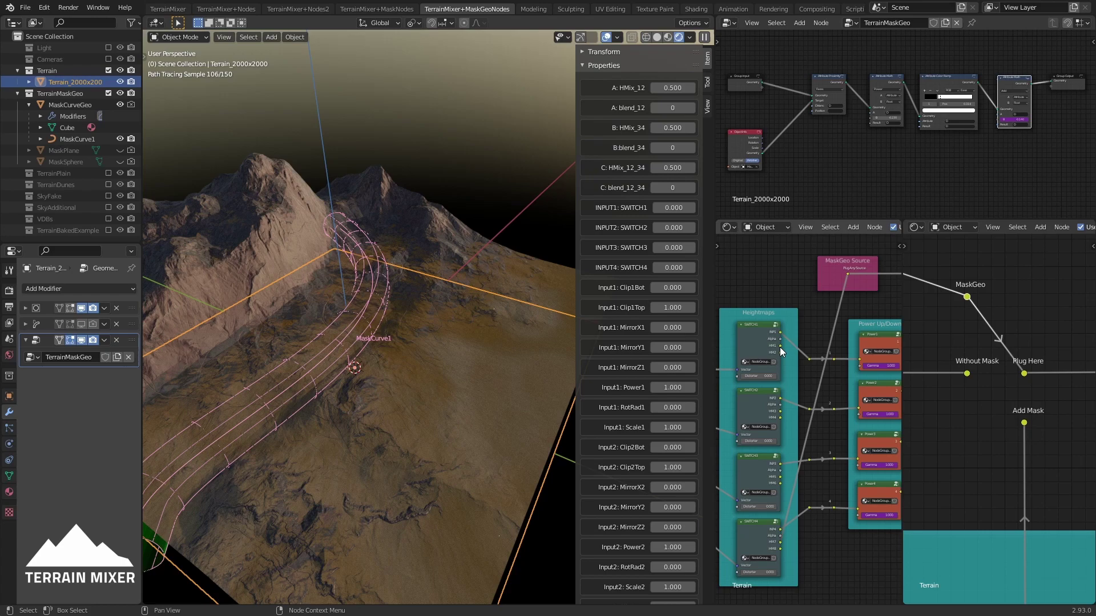
{"action": "mouse_move", "coordinate": [779, 341]}
{"action": "left_mouse_down"}
{"action": "mouse_move", "coordinate": [847, 297]}
{"action": "mouse_move", "coordinate": [847, 274]}
{"action": "left_mouse_up"}
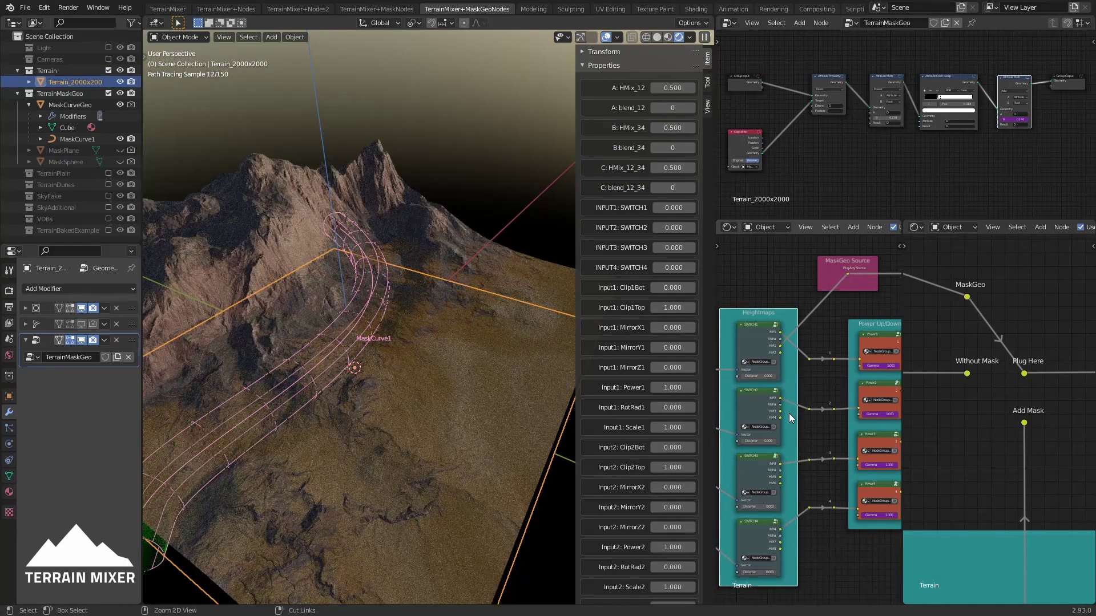
{"action": "mouse_move", "coordinate": [779, 339]}
{"action": "left_mouse_down", "text": "ctrl"}
{"action": "mouse_move", "coordinate": [791, 500]}
{"action": "mouse_move", "coordinate": [781, 497]}
{"action": "mouse_move", "coordinate": [850, 381]}
{"action": "mouse_move", "coordinate": [851, 273]}
{"action": "left_mouse_up", "text": "ctrl"}
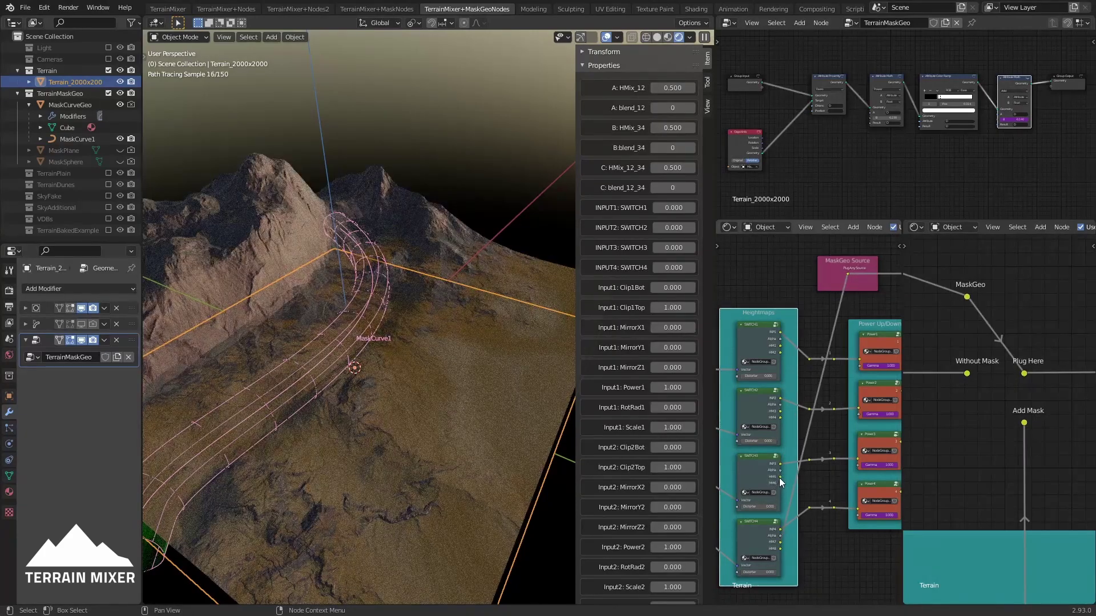
{"action": "mouse_move", "coordinate": [779, 478]}
{"action": "left_mouse_down"}
{"action": "mouse_move", "coordinate": [854, 306]}
{"action": "mouse_move", "coordinate": [850, 272]}
{"action": "left_mouse_up"}
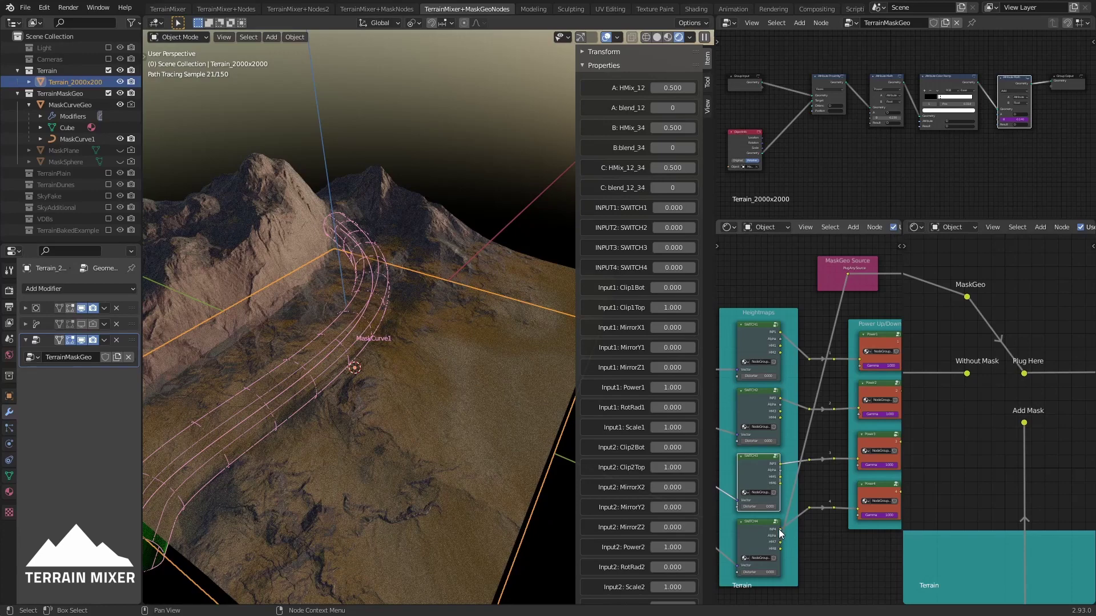
{"action": "mouse_move", "coordinate": [780, 529]}
{"action": "left_mouse_down"}
{"action": "mouse_move", "coordinate": [857, 289]}
{"action": "mouse_move", "coordinate": [850, 276]}
{"action": "left_mouse_up"}
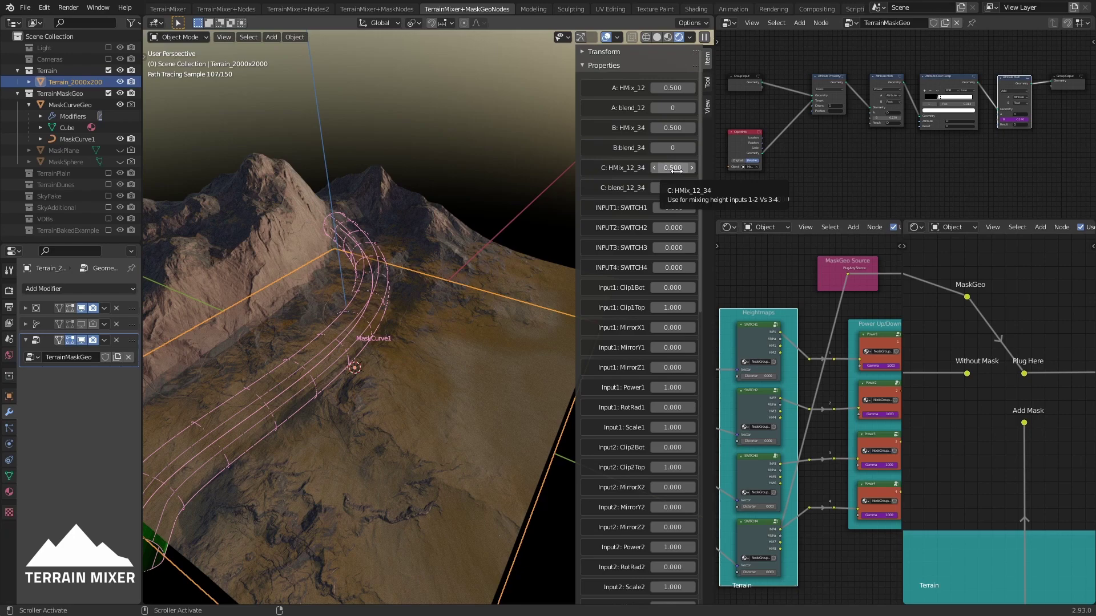
Lower C: HMix_12_34 to 0.030 and set INPUT4: SWITCH4 to 0.420
{"action": "mouse_move", "coordinate": [676, 170]}
{"action": "left_mouse_down"}
{"action": "mouse_move", "coordinate": [627, 170]}
{"action": "mouse_move", "coordinate": [642, 170]}
{"action": "left_mouse_up"}
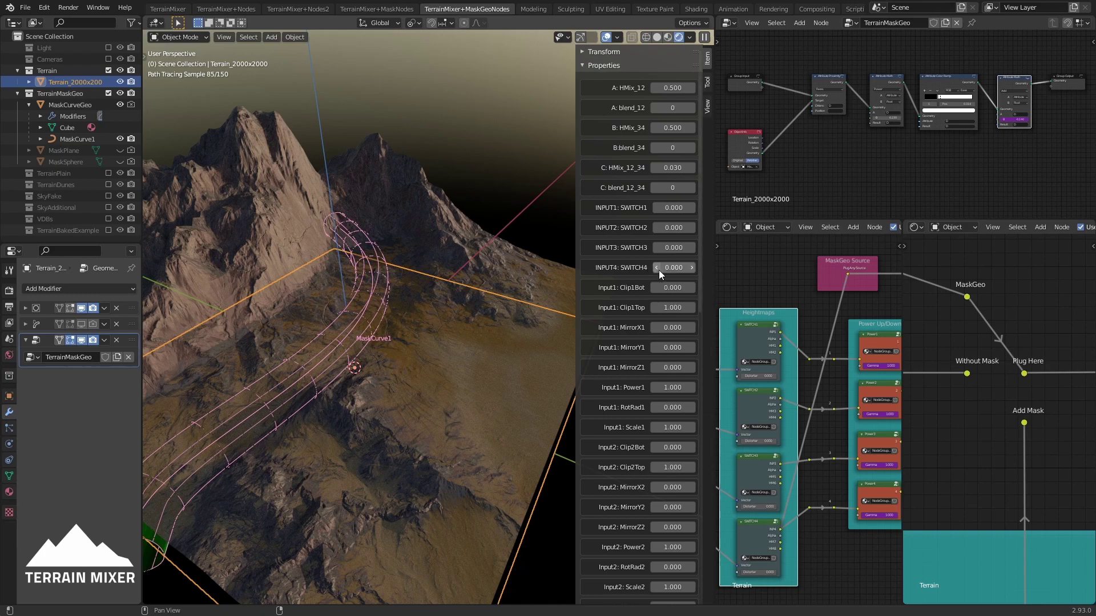
{"action": "mouse_move", "coordinate": [659, 270]}
{"action": "left_mouse_down"}
{"action": "mouse_move", "coordinate": [693, 269]}
{"action": "mouse_move", "coordinate": [667, 270]}
{"action": "left_mouse_up"}
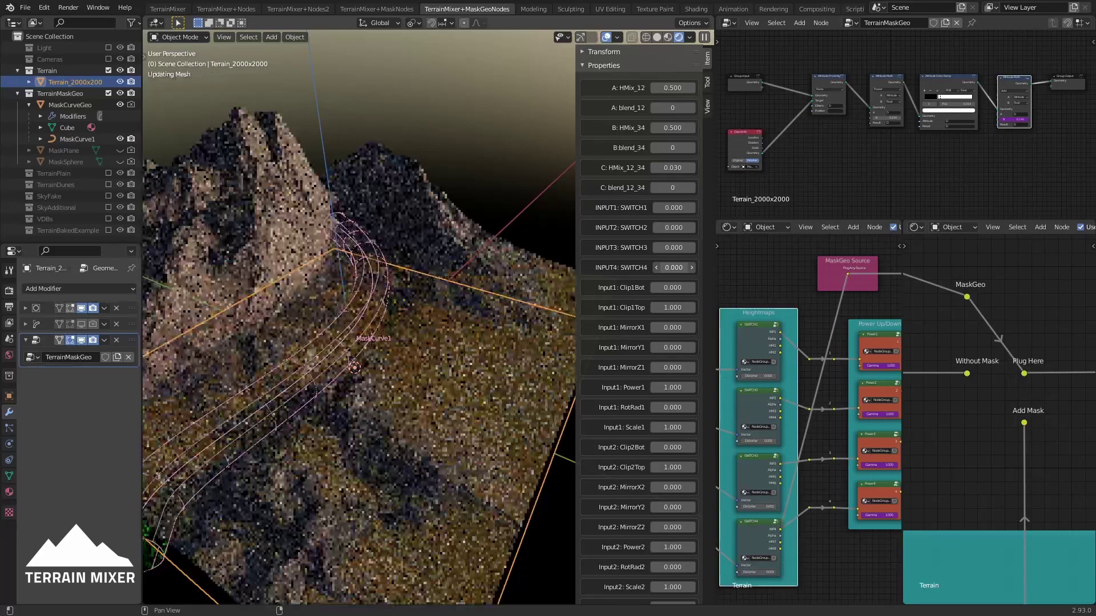
{"action": "left_click", "coordinate": [692, 267]}
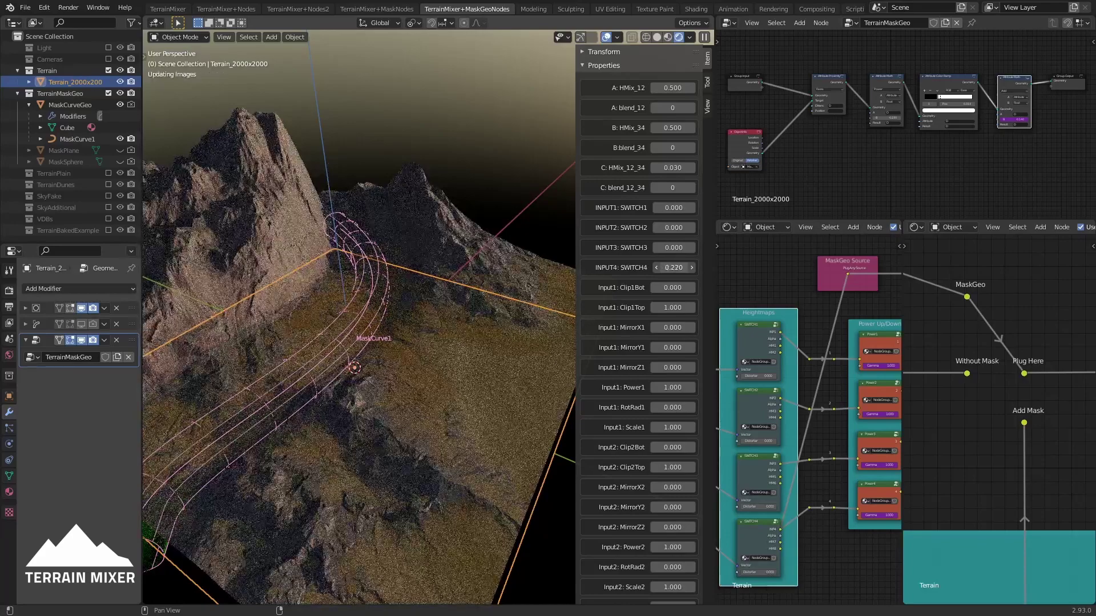
{"action": "left_click_drag", "start_coordinate": [674, 267], "coordinate": [627, 267]}
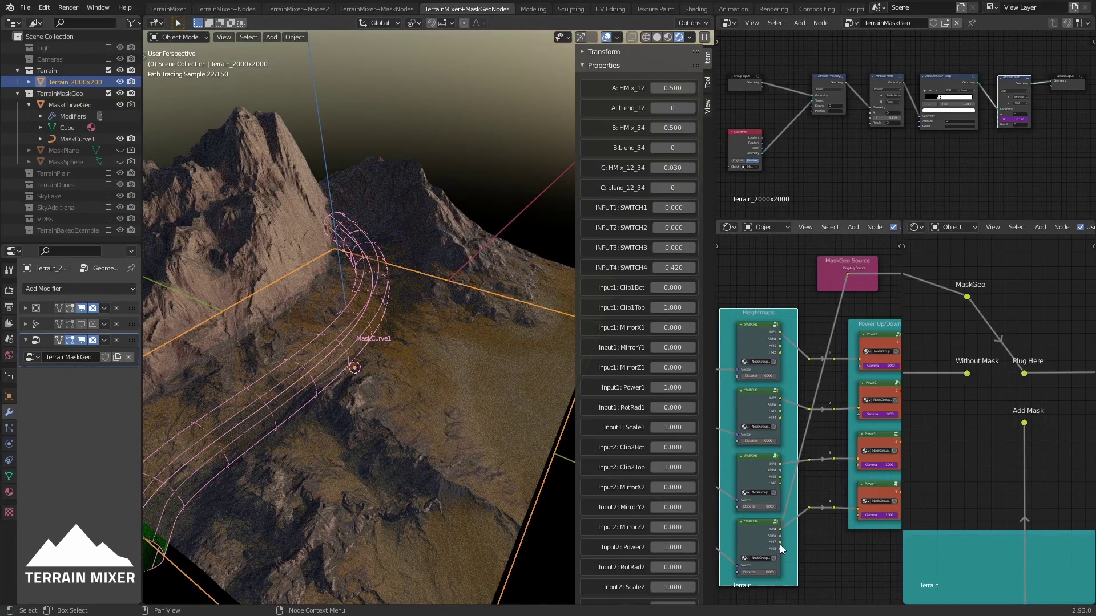
Link SWITCH4's HM7 and HM8 outputs to the MaskGeo Source input
{"action": "left_click_drag", "start_coordinate": [779, 543], "coordinate": [851, 273]}
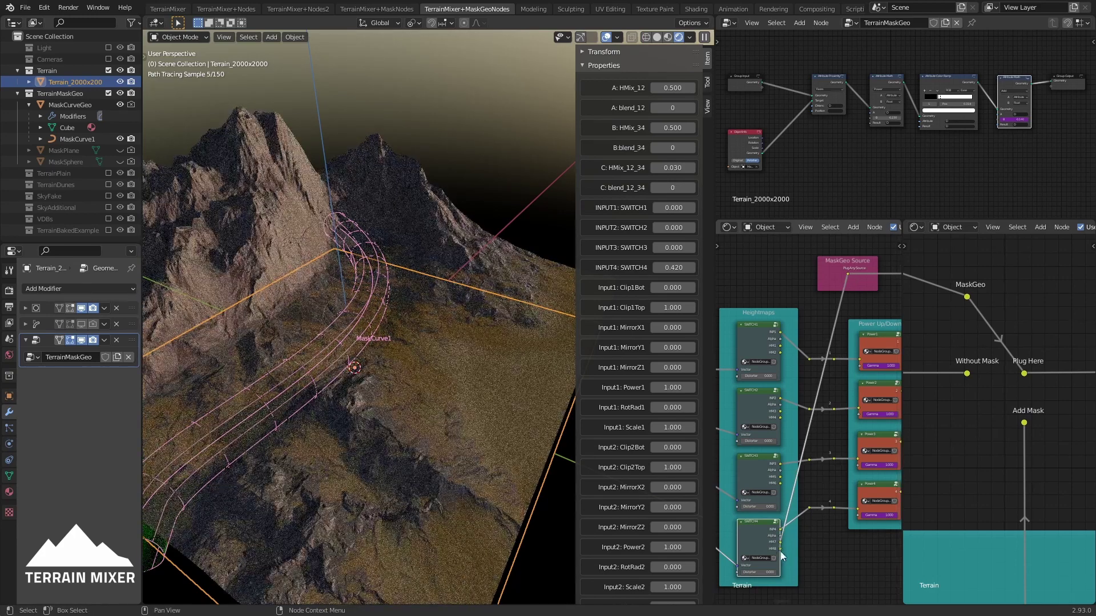
{"action": "left_click_drag", "start_coordinate": [782, 549], "coordinate": [848, 272]}
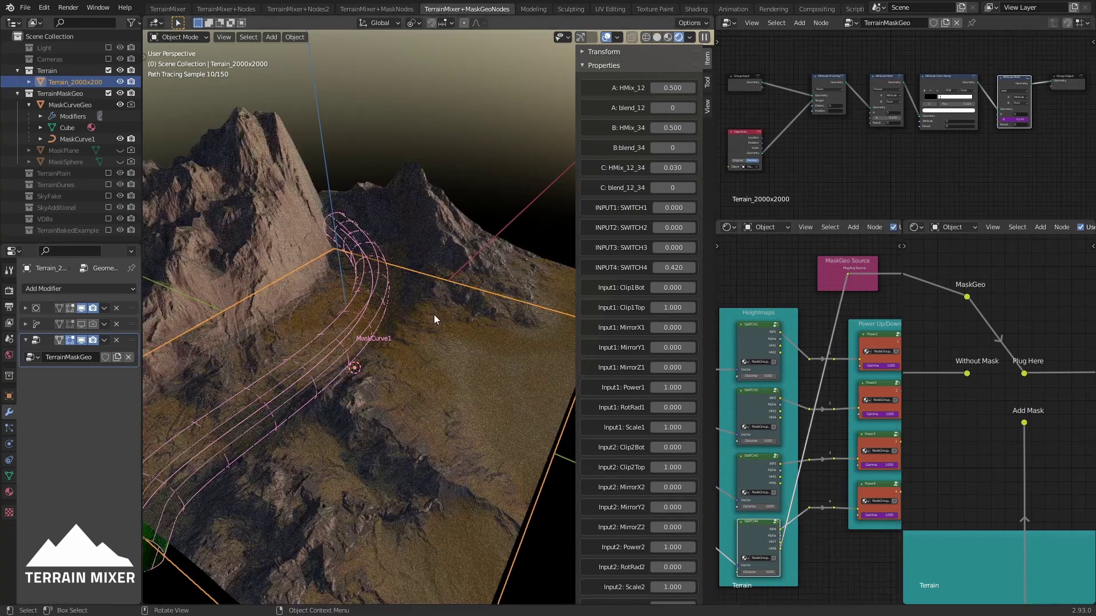
{"action": "middle_click_drag", "start_coordinate": [483, 405], "coordinate": [470, 398]}
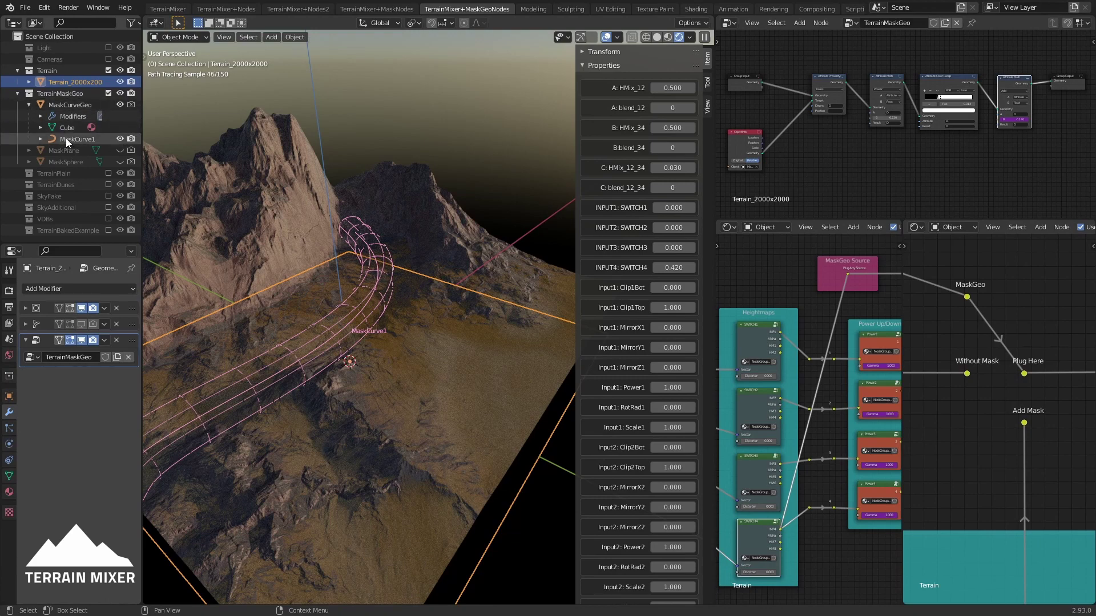
Put MaskCurve1 in Edit Mode, view it from the top, and rotate its upper end handle
{"action": "left_click", "coordinate": [72, 140]}
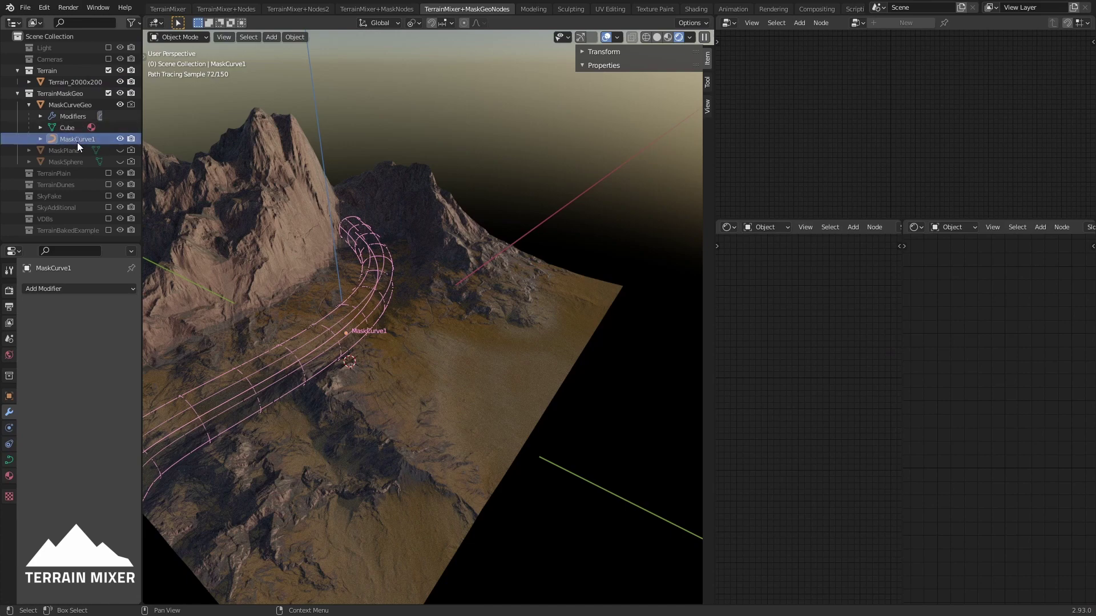
{"action": "key", "text": "Tab"}
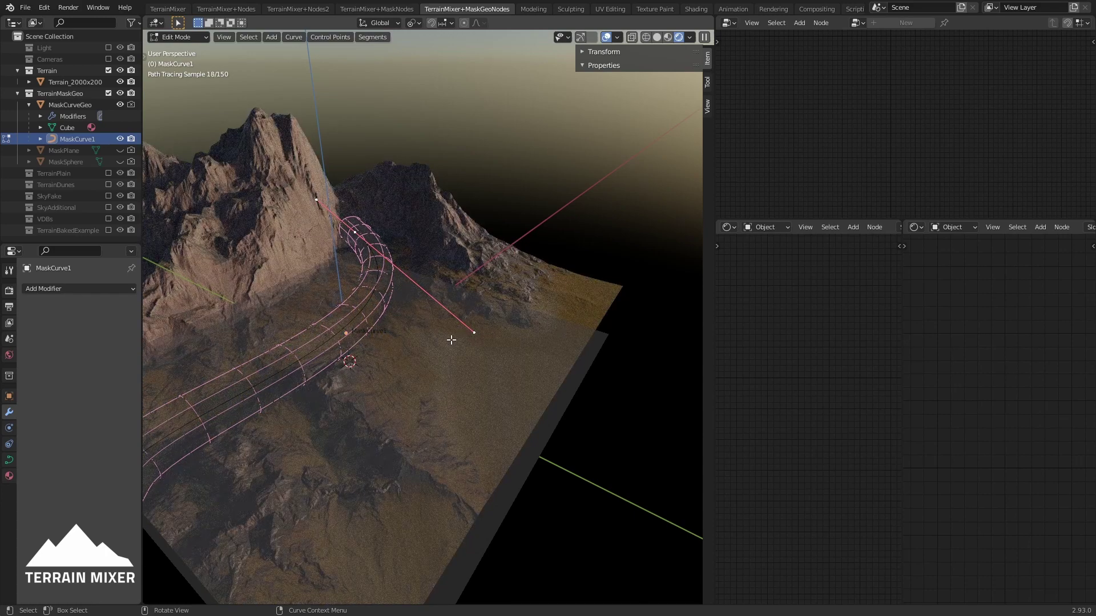
{"action": "key", "text": "KP_7"}
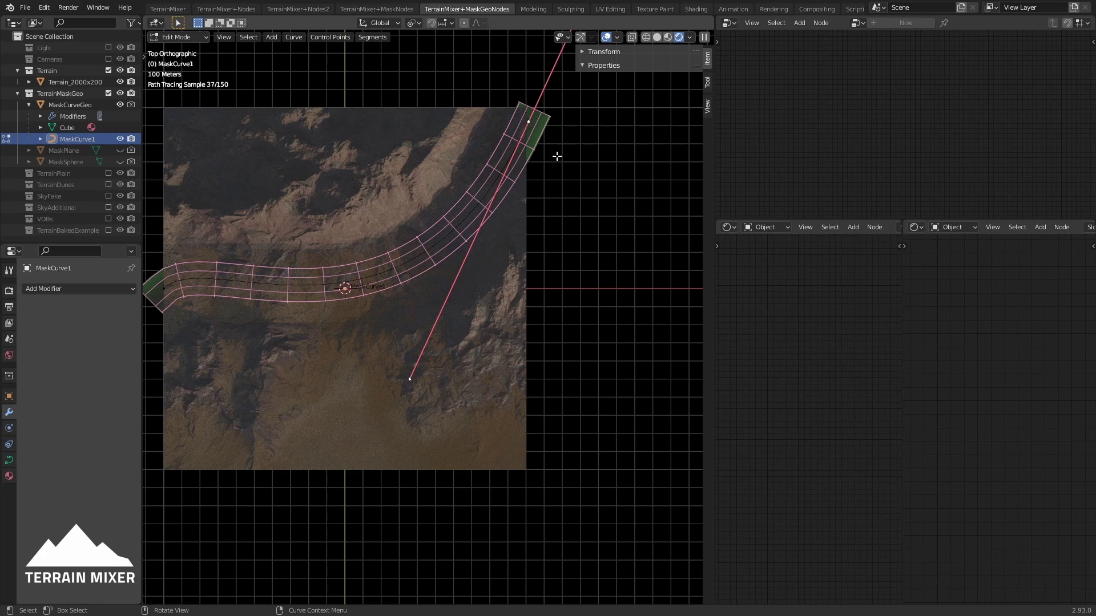
{"action": "key", "text": "r"}
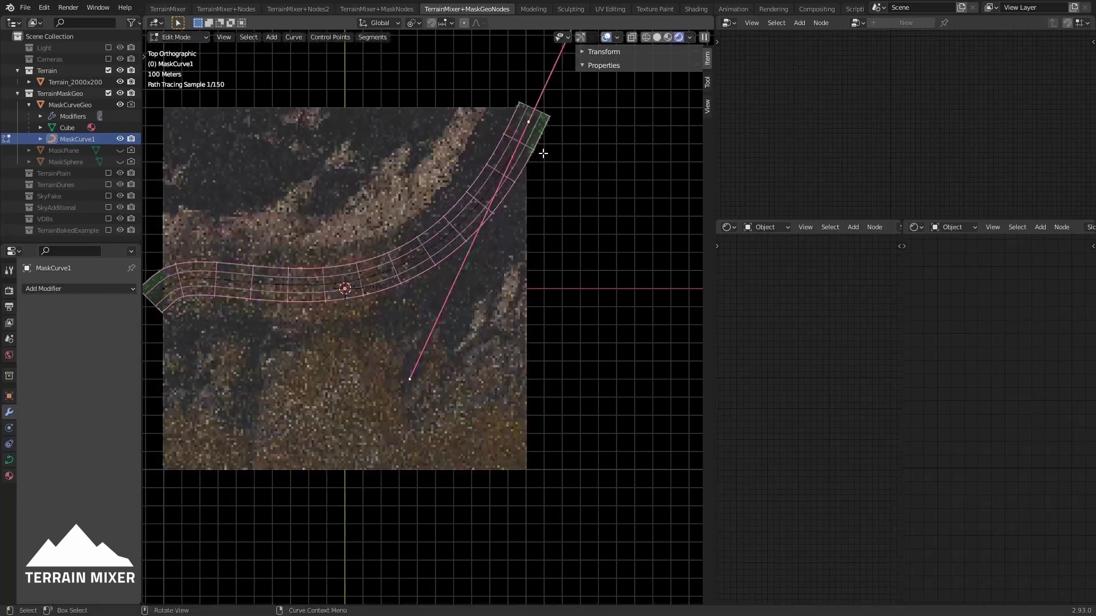
{"action": "left_click", "coordinate": [550, 300]}
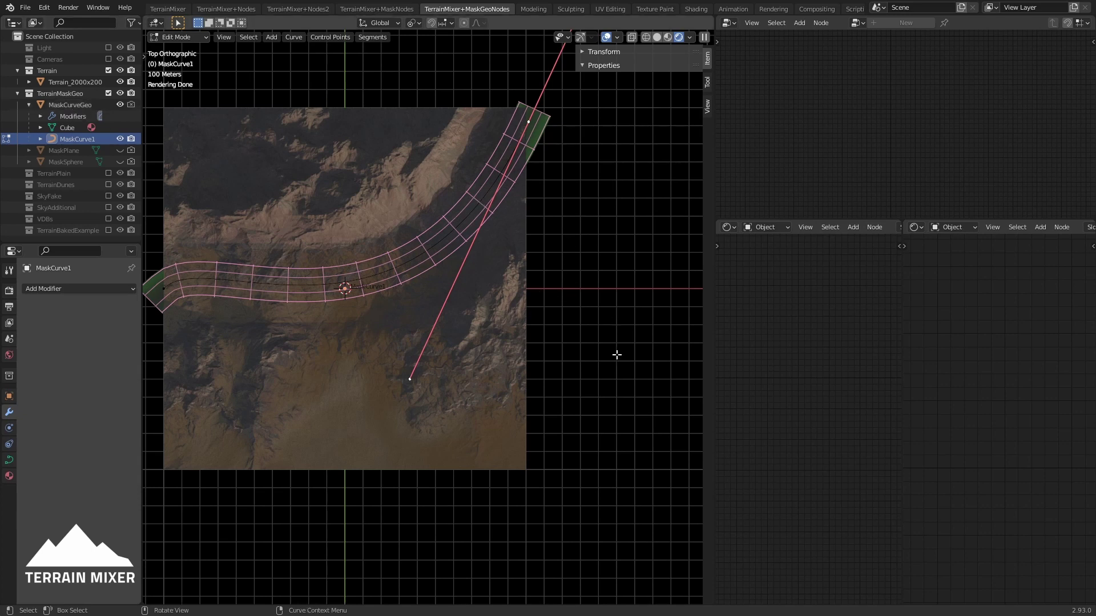
Subdivide MaskCurve1, trying vertical moves of its points but cancelling them to keep their height
{"action": "middle_click_drag", "start_coordinate": [596, 371], "coordinate": [606, 285]}
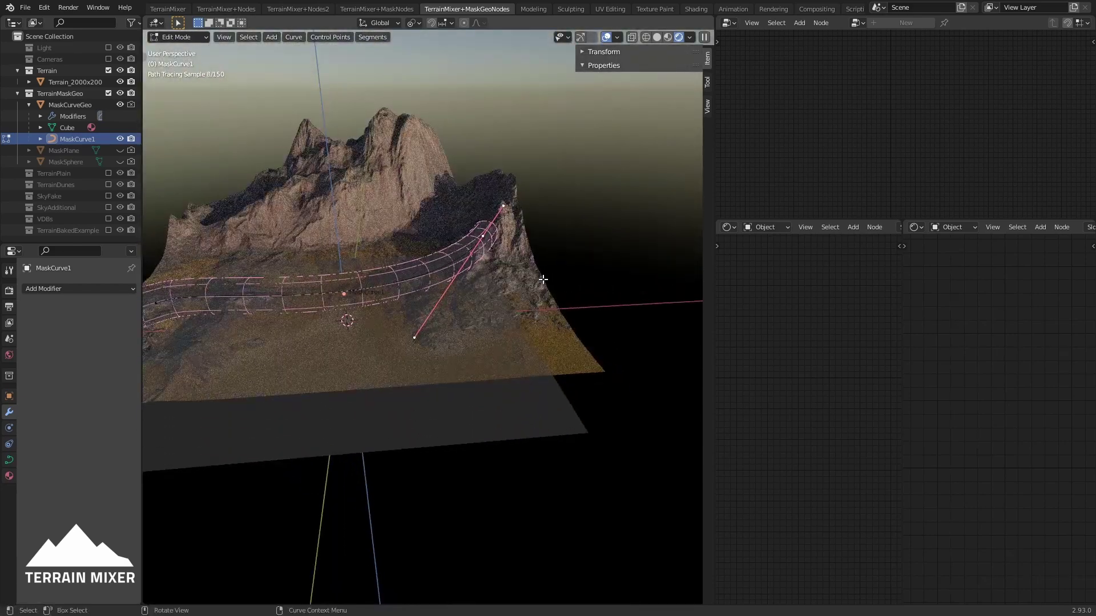
{"action": "key", "text": "g"}
{"action": "key", "text": "z"}
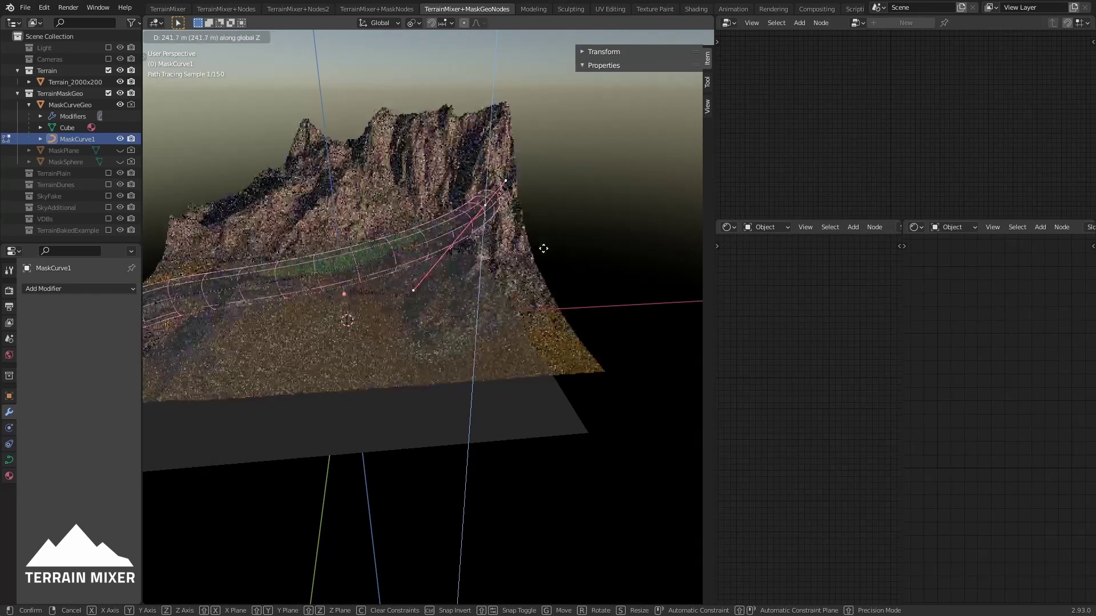
{"action": "key", "text": "Escape"}
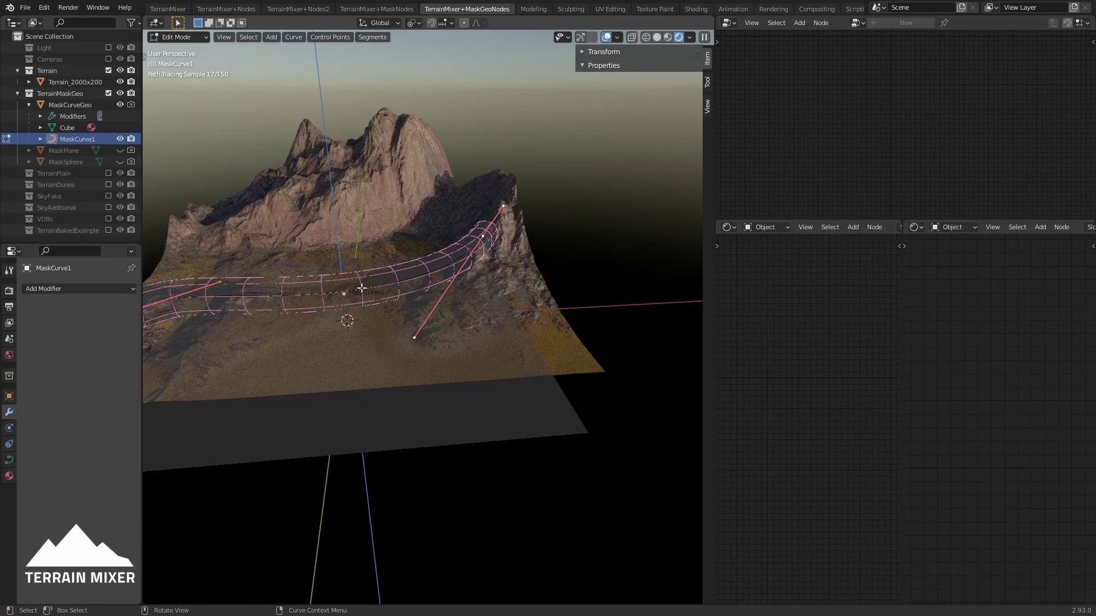
{"action": "right_click", "coordinate": [362, 288]}
{"action": "left_click", "coordinate": [361, 289]}
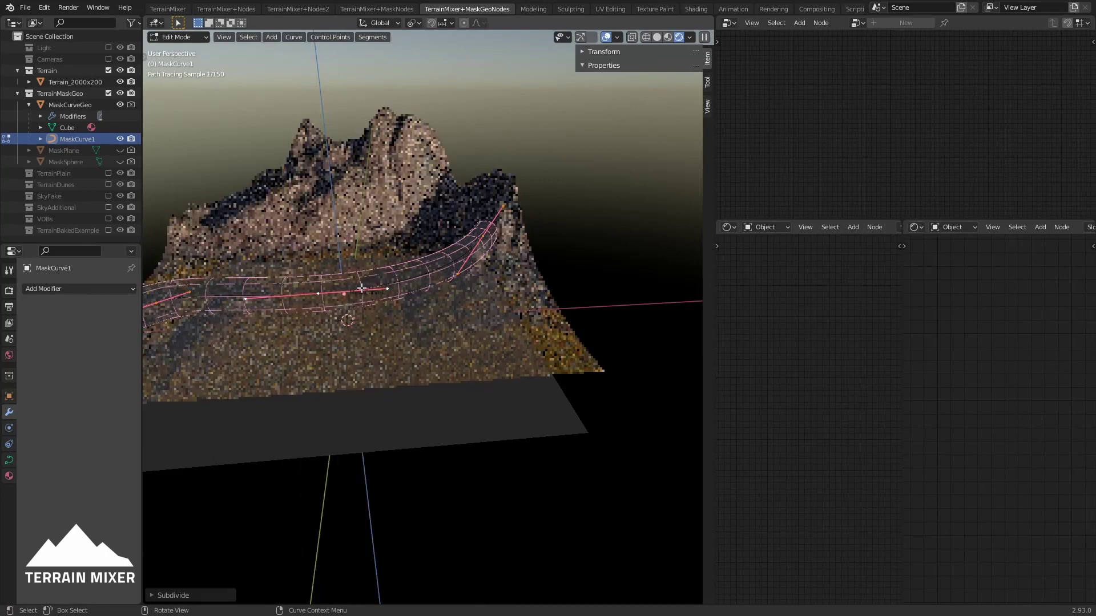
{"action": "left_click", "coordinate": [318, 293]}
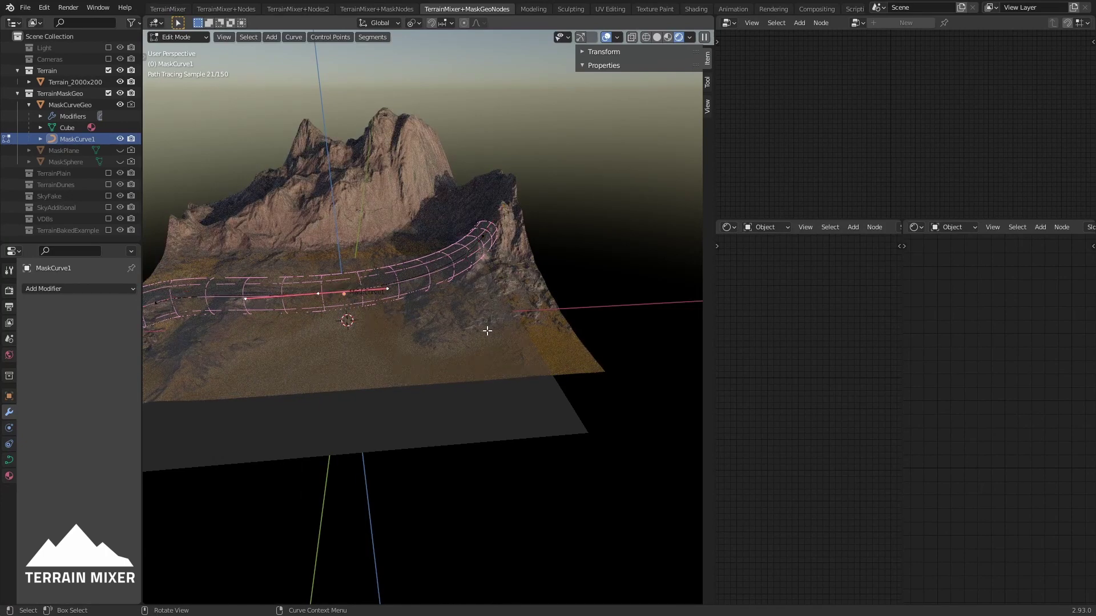
{"action": "key", "text": "g"}
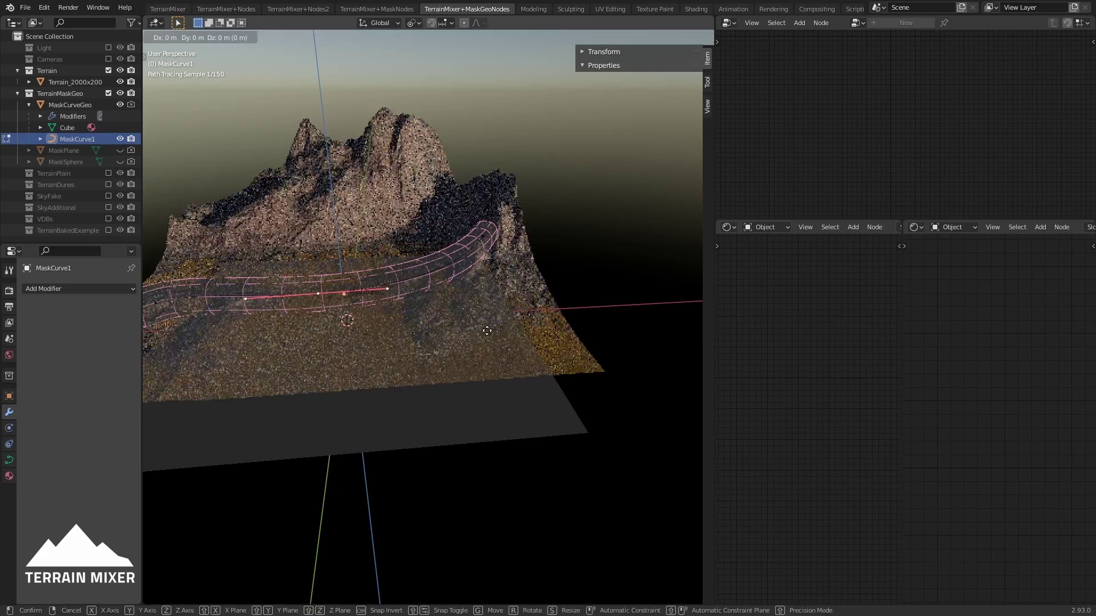
{"action": "key", "text": "z"}
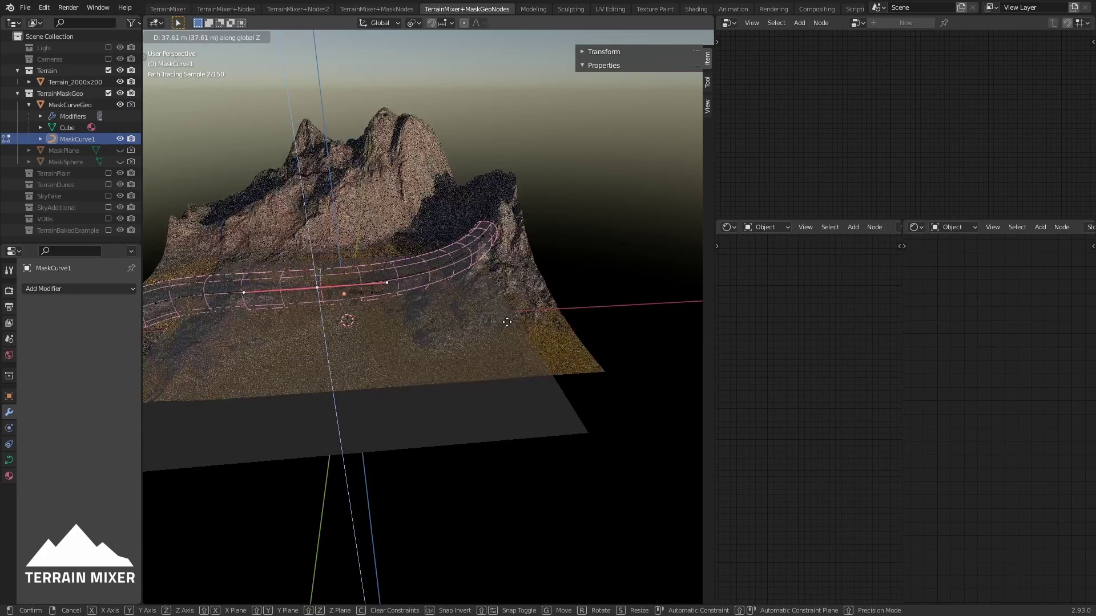
{"action": "key", "text": "Escape"}
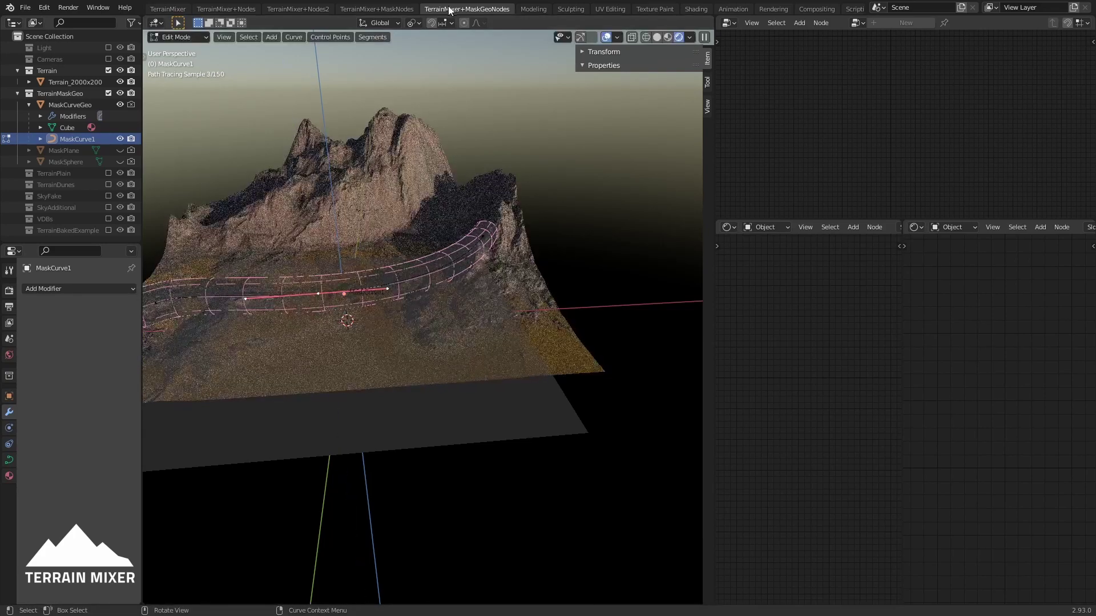
Hide the viewport overlays and move the selected mask curve points to a new position
{"action": "left_click", "coordinate": [607, 38]}
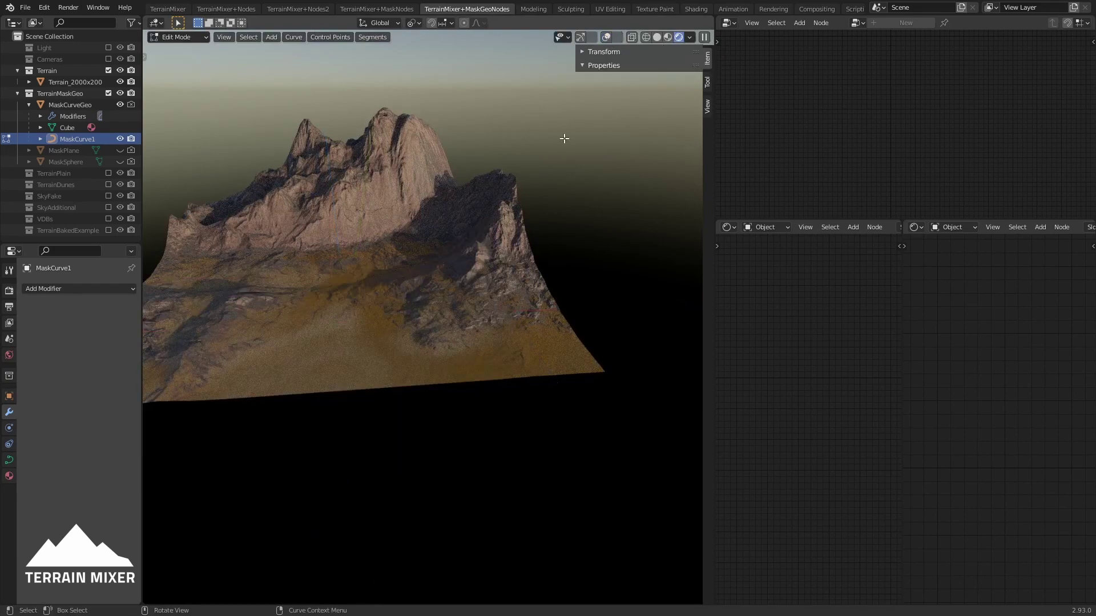
{"action": "key", "text": "g"}
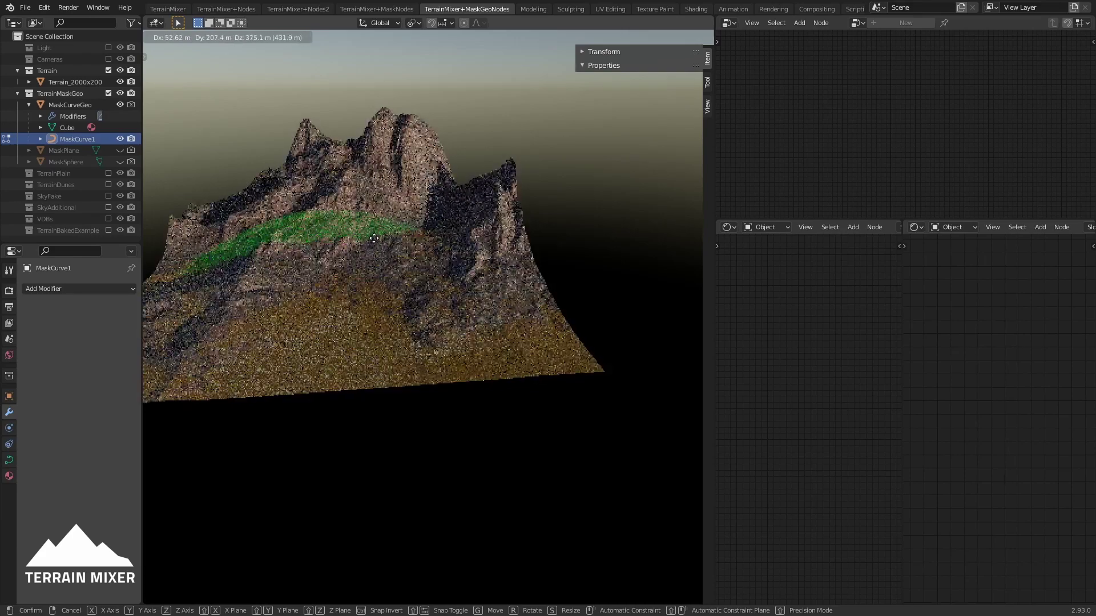
{"action": "left_click", "coordinate": [383, 311]}
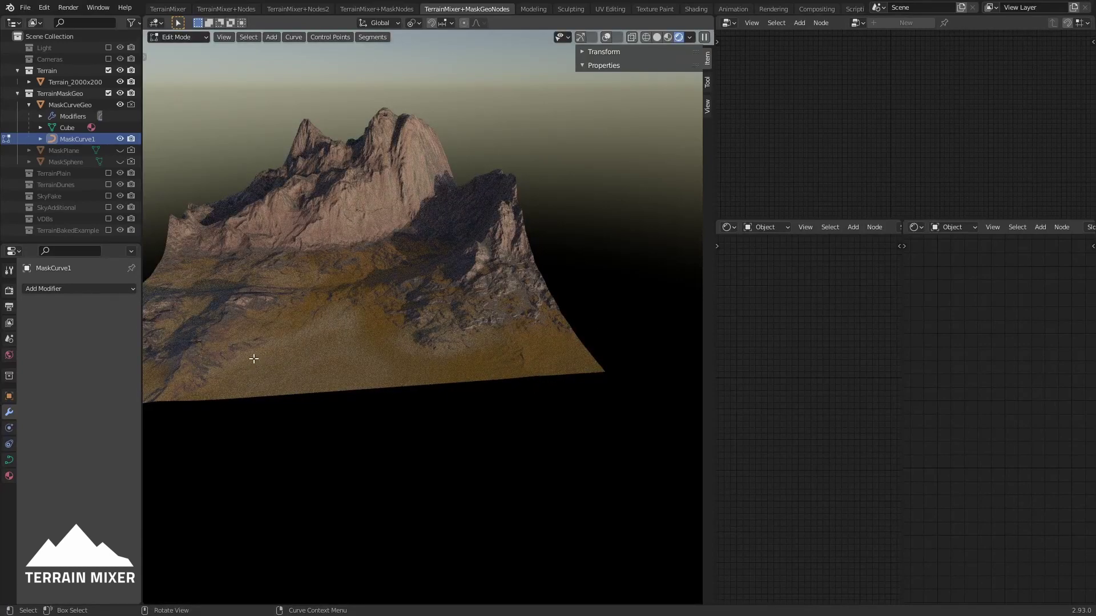
Check the pivot options unchanged, show overlays again, and return to Object Mode
{"action": "left_click", "coordinate": [412, 24]}
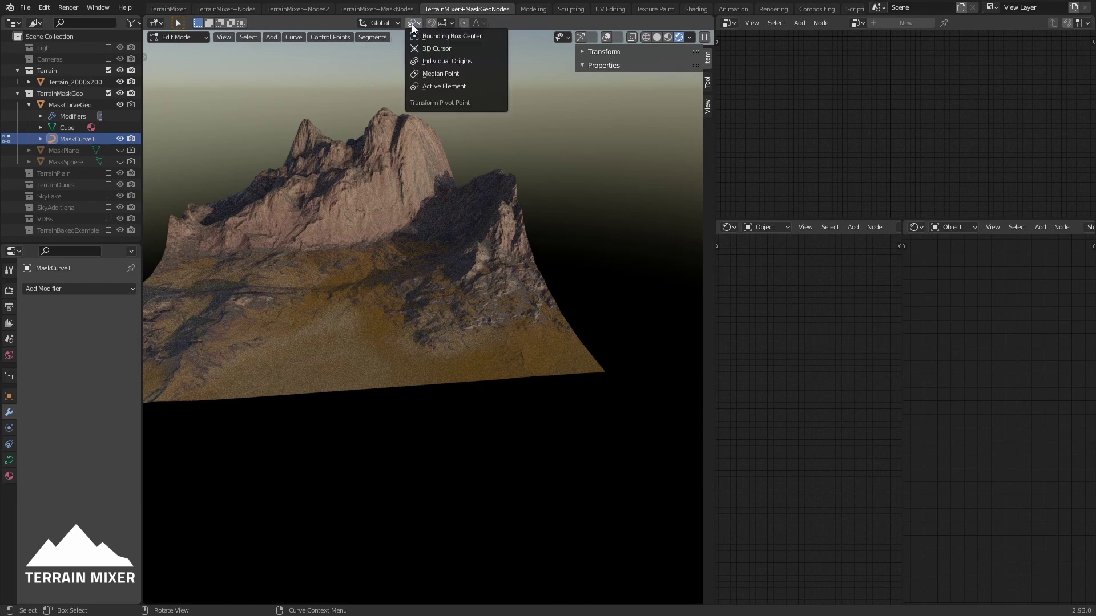
{"action": "left_click", "coordinate": [412, 23]}
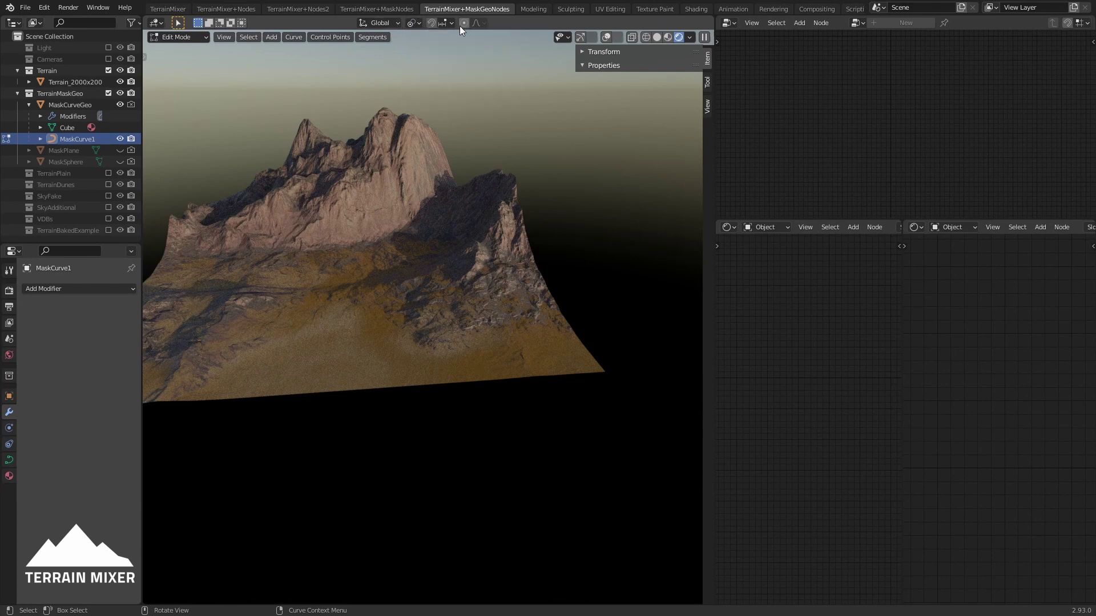
{"action": "left_click", "coordinate": [607, 37]}
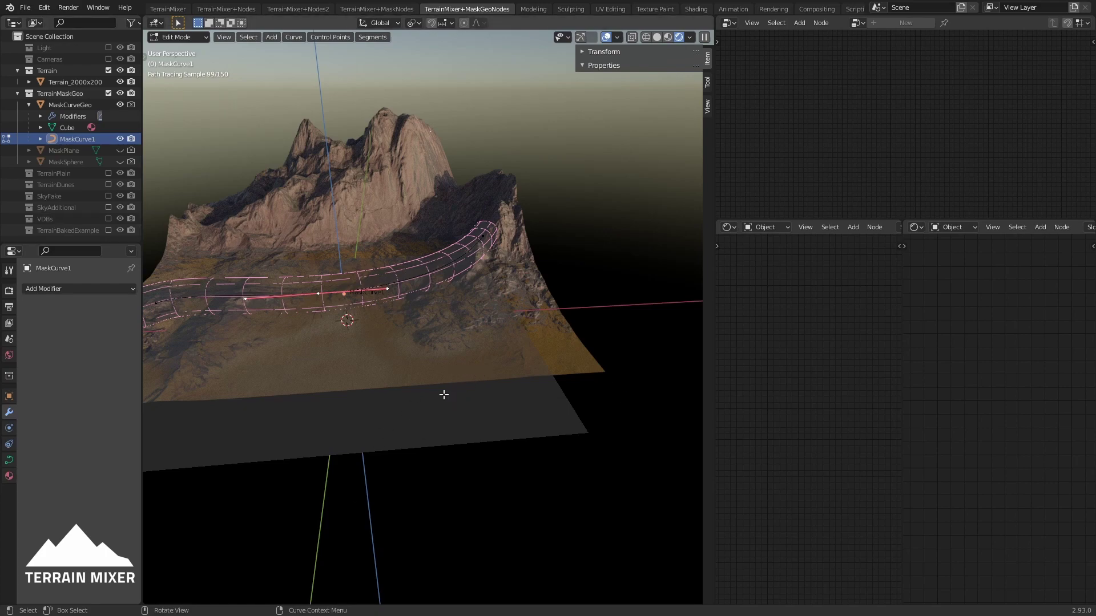
{"action": "key", "text": "Tab"}
Select Terrain_2000x2000 and step MaskGeo: Blend between 2 and 5, settling back at 2
{"action": "left_click", "coordinate": [456, 371]}
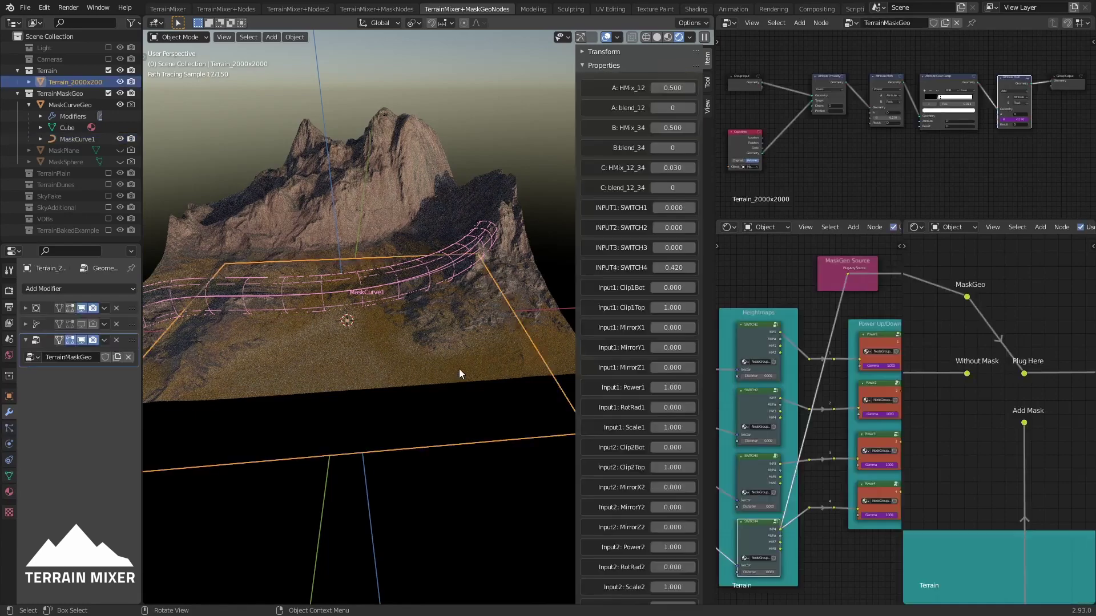
{"action": "scroll", "coordinate": [642, 426], "scroll_direction": "down", "scroll_amount": 20}
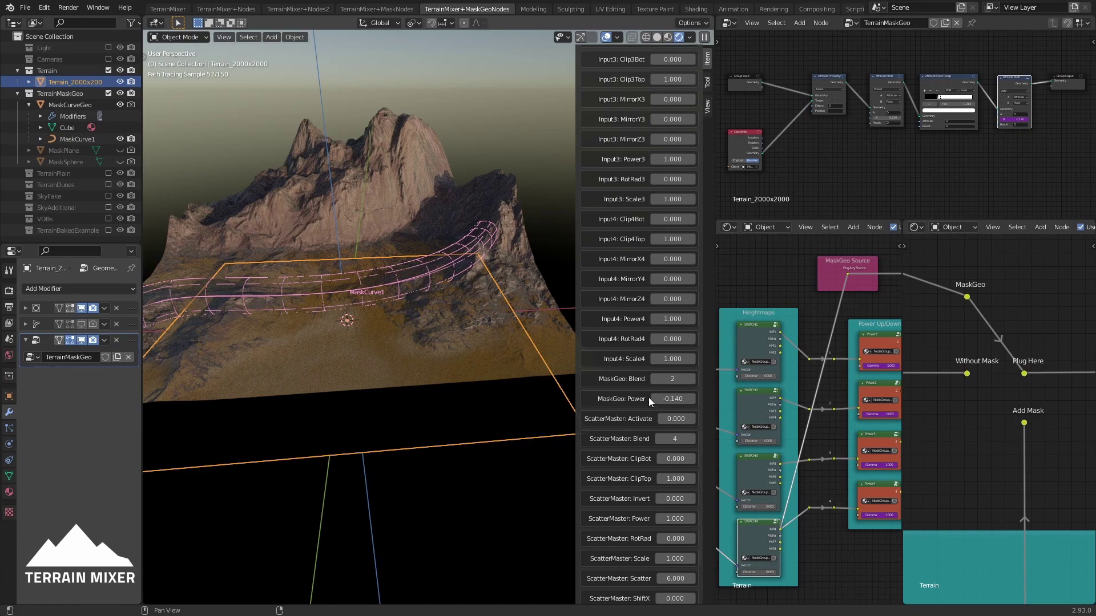
{"action": "middle_click_drag", "start_coordinate": [306, 402], "coordinate": [336, 397]}
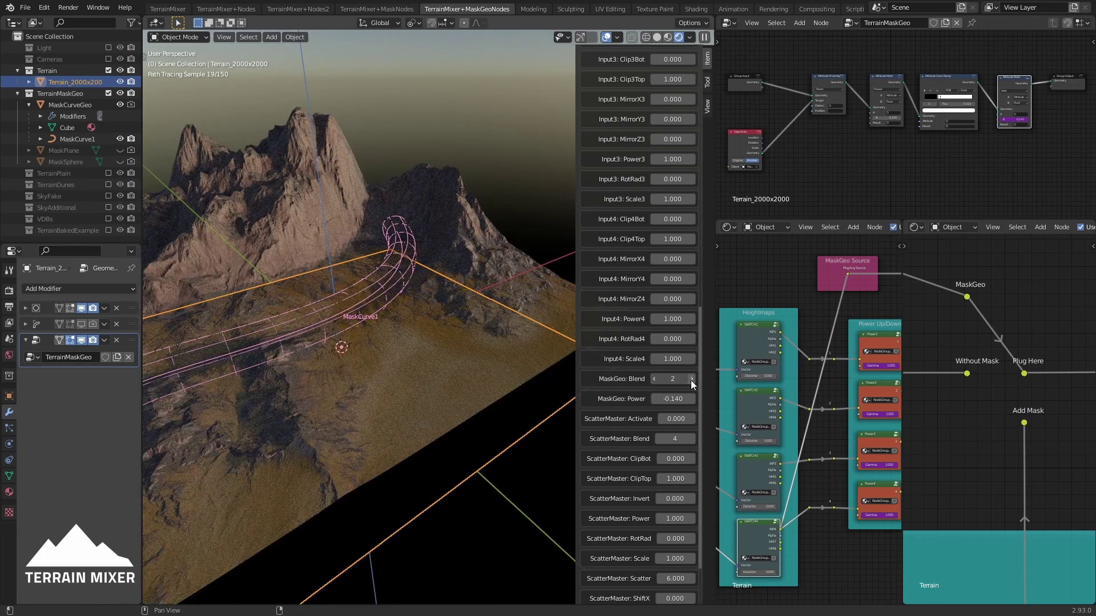
{"action": "left_click", "coordinate": [690, 380]}
{"action": "middle_click_drag", "start_coordinate": [360, 348], "coordinate": [383, 340]}
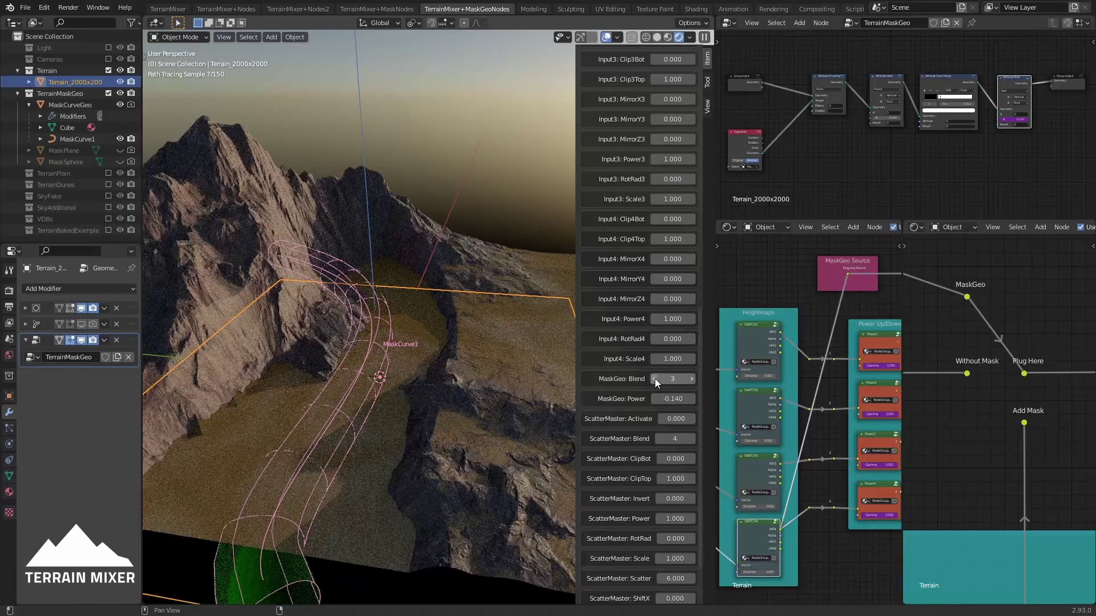
{"action": "left_click", "coordinate": [655, 378]}
{"action": "left_click", "coordinate": [690, 381]}
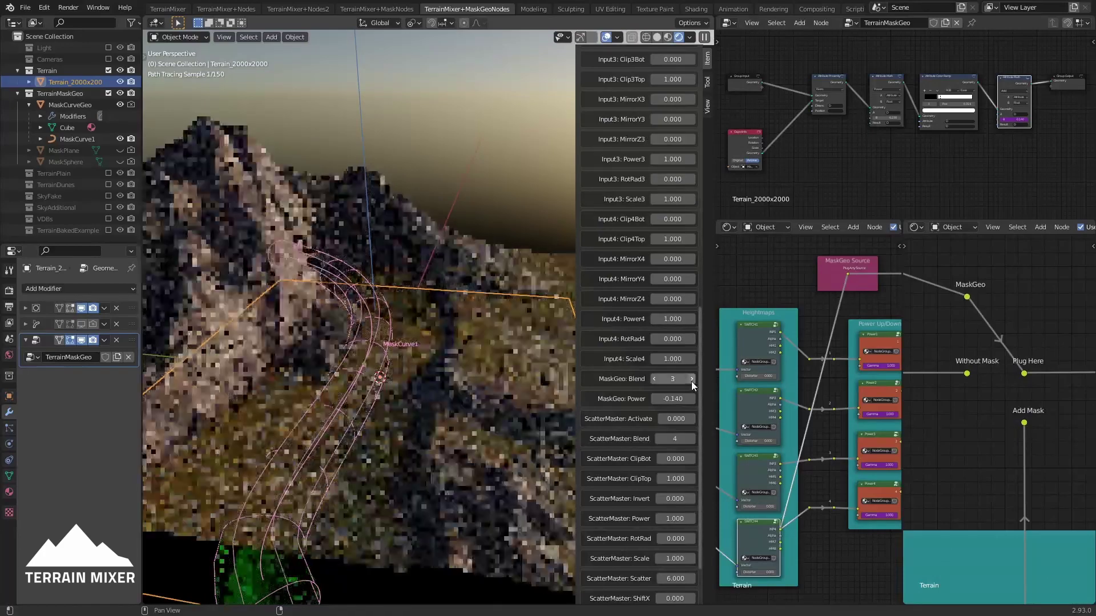
{"action": "left_click", "coordinate": [690, 381]}
{"action": "left_click", "coordinate": [690, 381]}
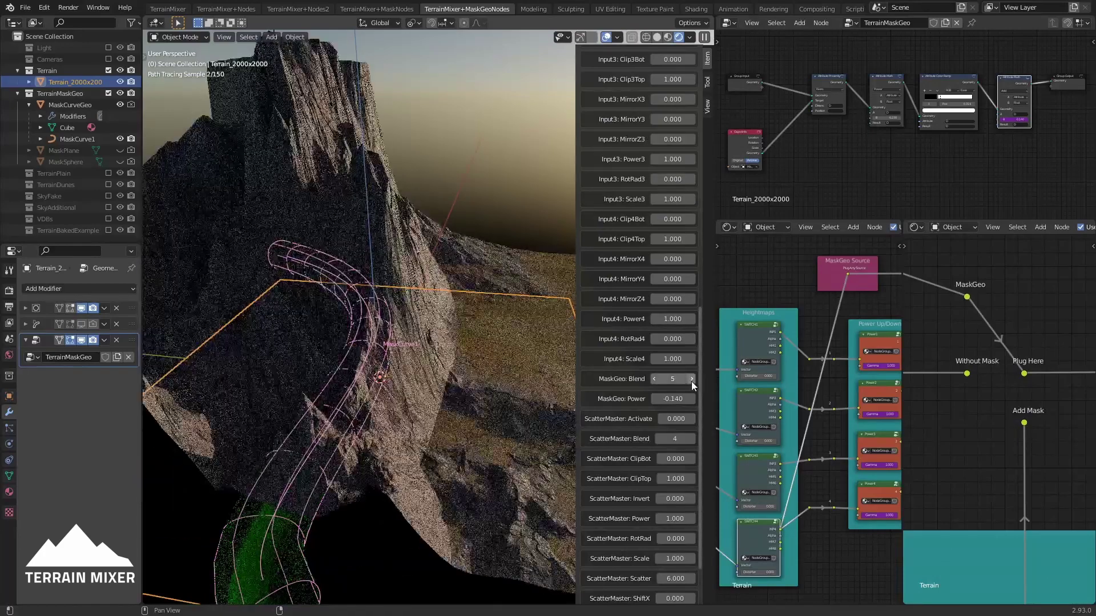
{"action": "left_click", "coordinate": [654, 379]}
{"action": "left_click", "coordinate": [654, 378]}
{"action": "left_click", "coordinate": [654, 379]}
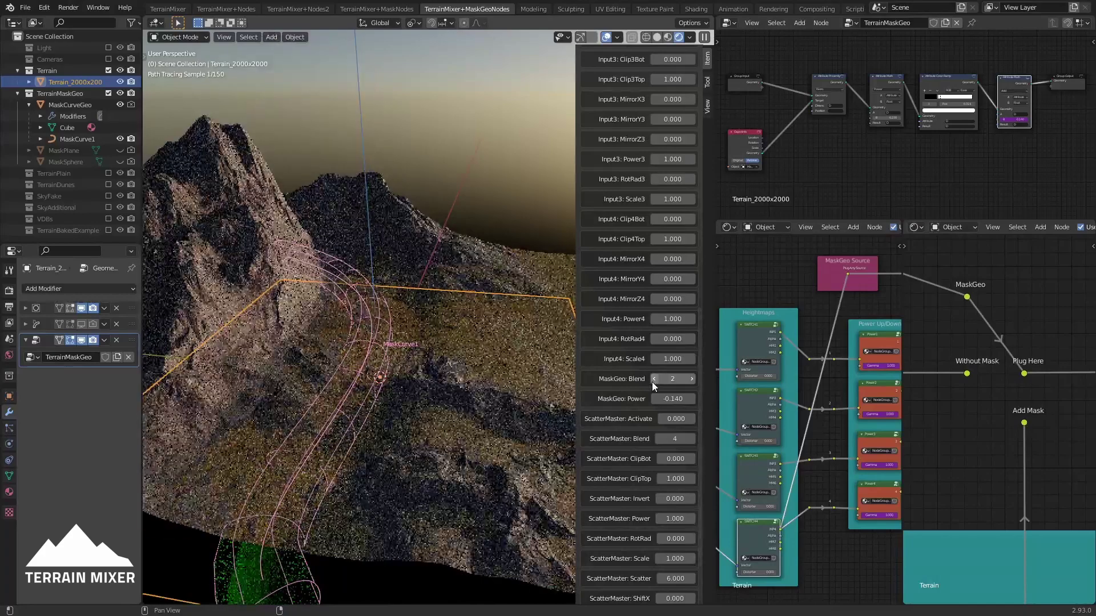
{"action": "middle_click_drag", "start_coordinate": [474, 342], "coordinate": [450, 341]}
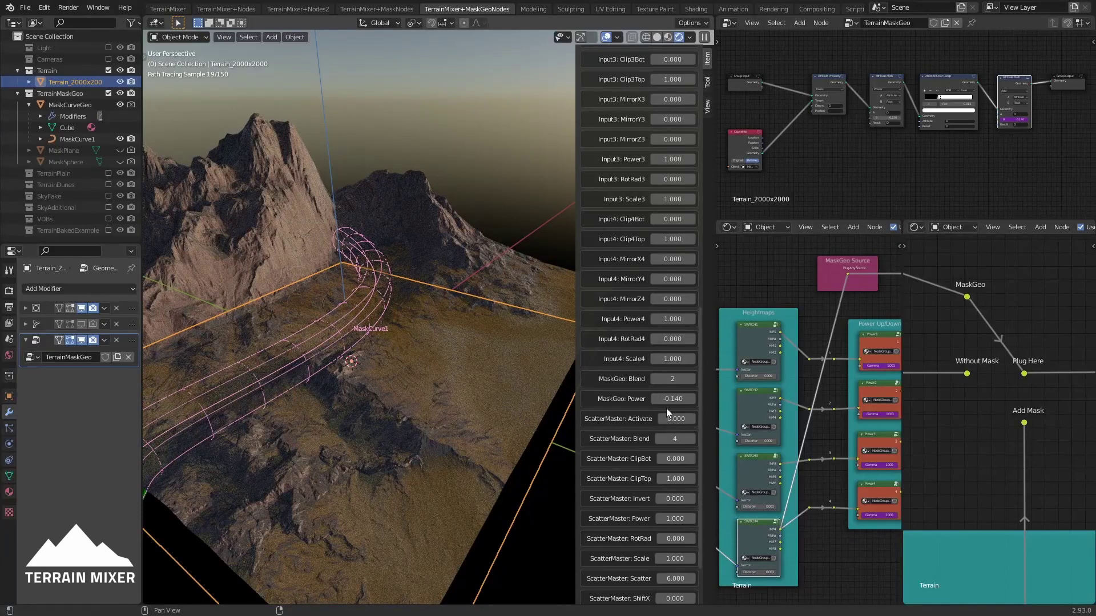
Raise MaskGeo: Power to preview the reshaping, then reset it to its default 0
{"action": "mouse_move", "coordinate": [668, 400]}
{"action": "left_mouse_down"}
{"action": "mouse_move", "coordinate": [656, 400]}
{"action": "mouse_move", "coordinate": [670, 400]}
{"action": "left_mouse_up"}
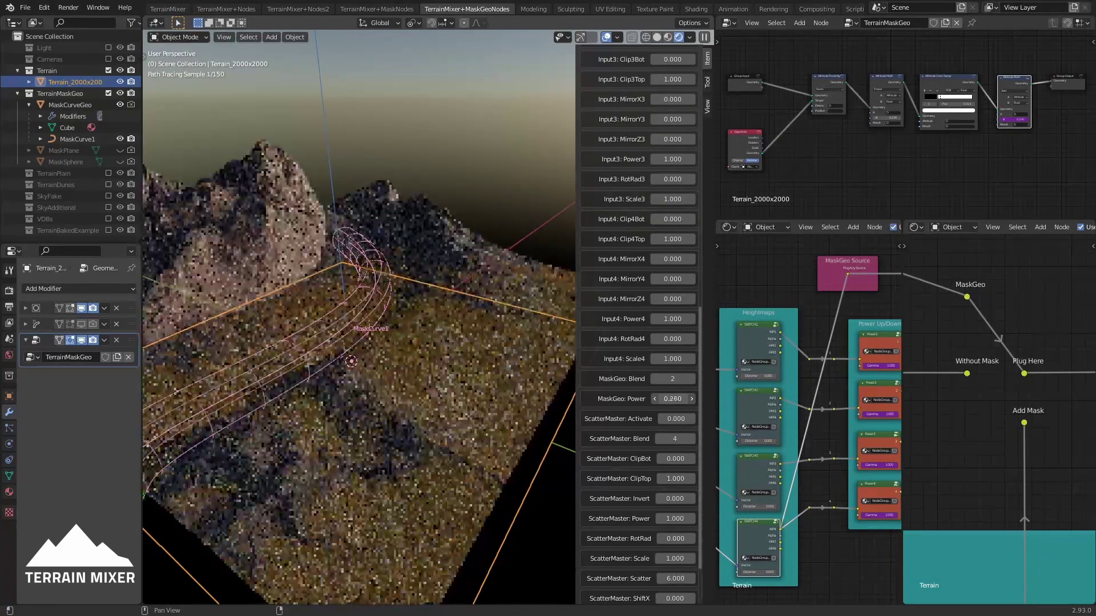
{"action": "mouse_move", "coordinate": [672, 398]}
{"action": "left_mouse_down"}
{"action": "mouse_move", "coordinate": [722, 399]}
{"action": "mouse_move", "coordinate": [639, 398]}
{"action": "mouse_move", "coordinate": [679, 399]}
{"action": "mouse_move", "coordinate": [671, 406]}
{"action": "left_mouse_up"}
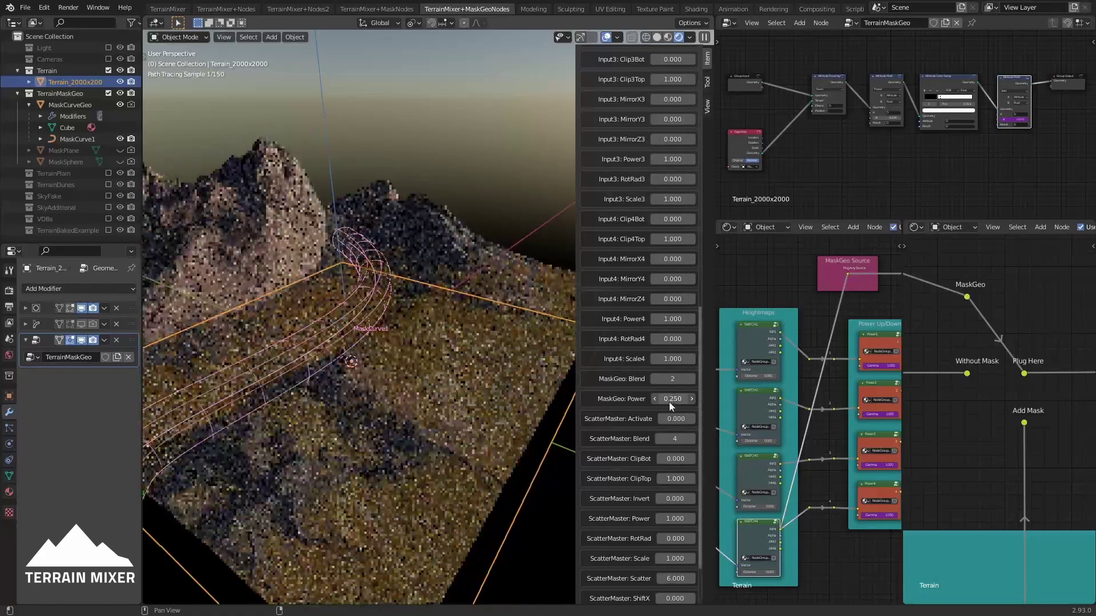
{"action": "right_click", "coordinate": [671, 406]}
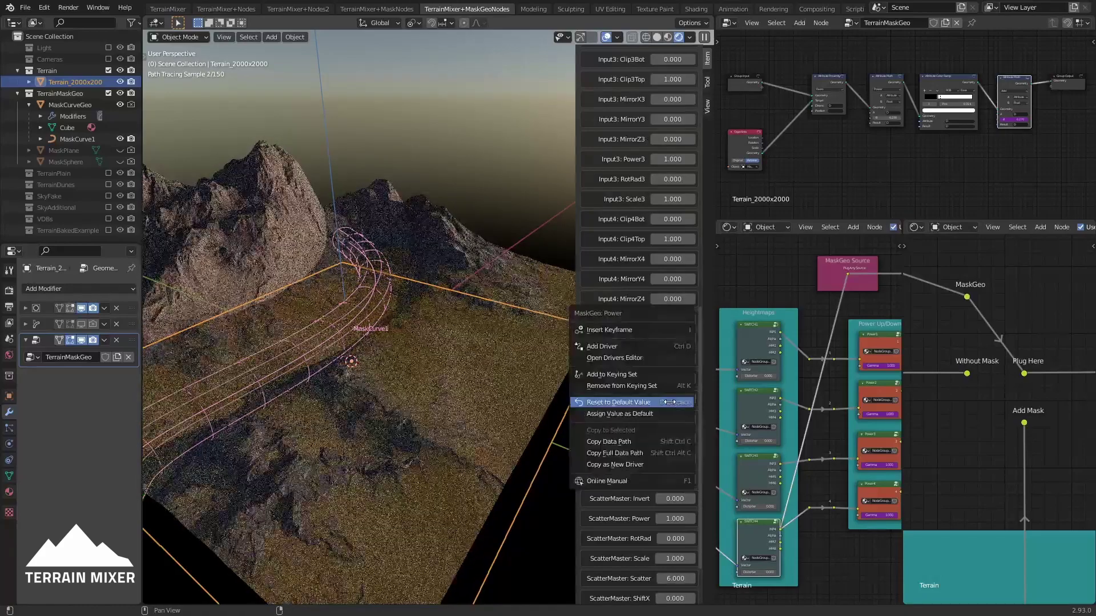
{"action": "left_click", "coordinate": [640, 401]}
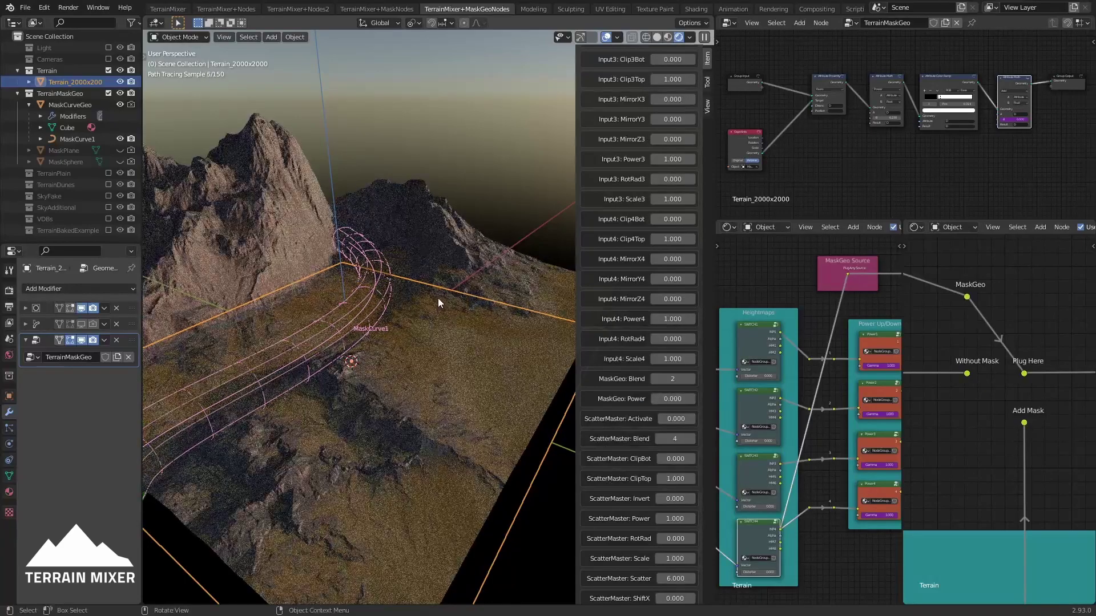
{"action": "scroll", "coordinate": [456, 309], "scroll_direction": "down", "scroll_amount": 5}
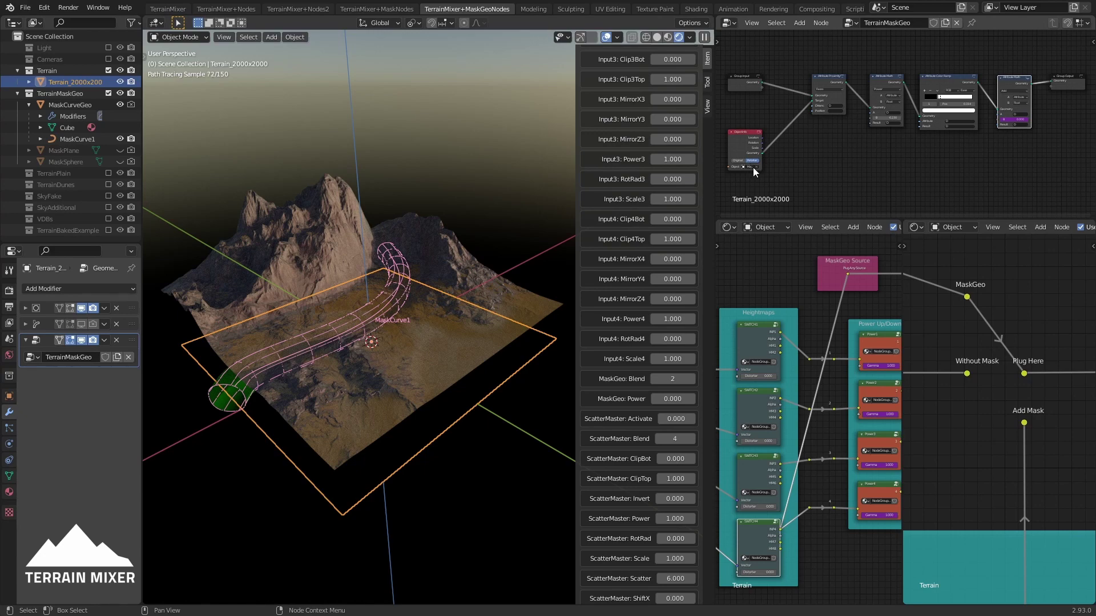
Set the Object Info node's Object to MaskSphere, show MaskSphere and hide MaskCurveGeo
{"action": "key", "text": "KP_Decimal"}
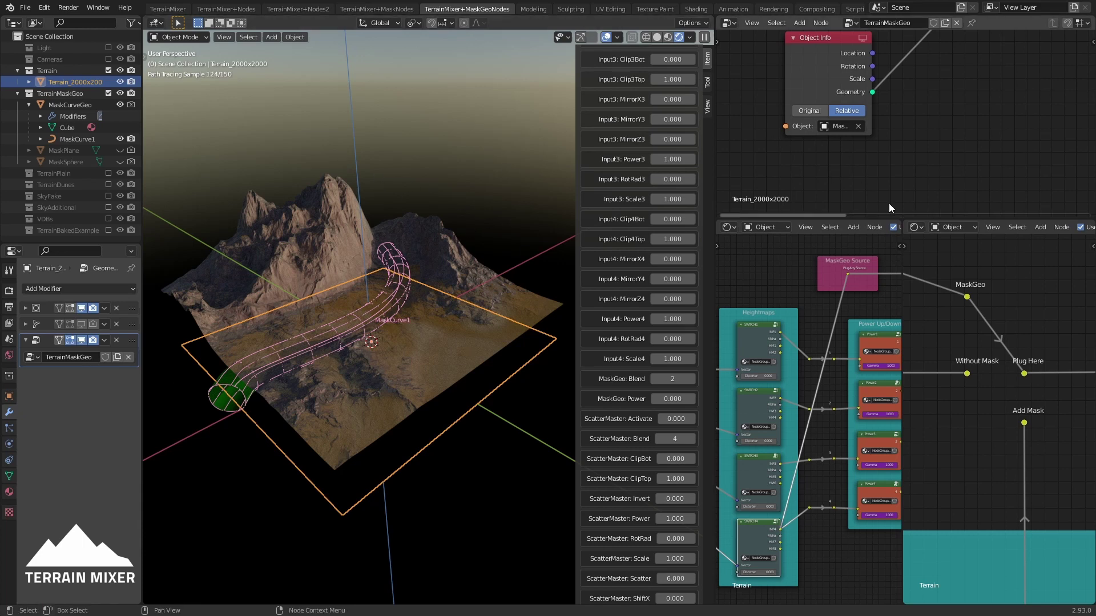
{"action": "left_click", "coordinate": [824, 129]}
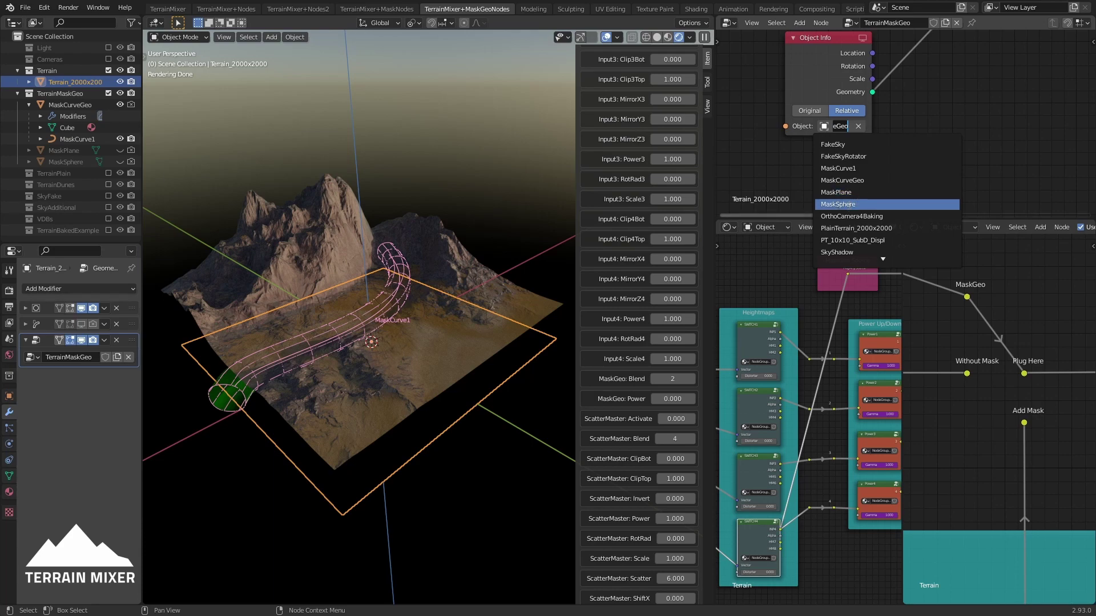
{"action": "left_click", "coordinate": [850, 204]}
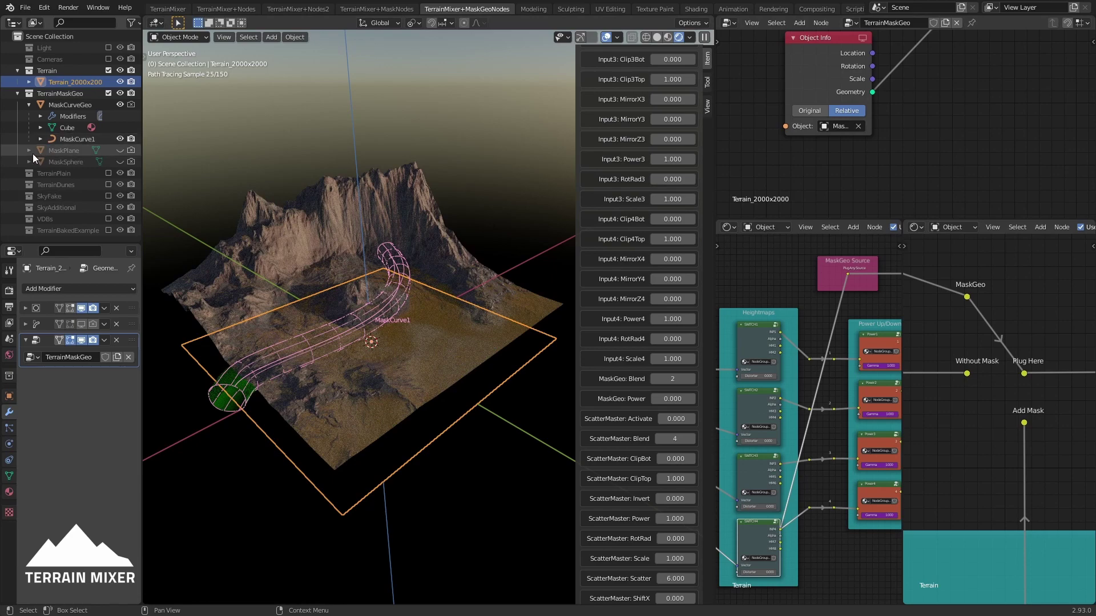
{"action": "left_click", "coordinate": [118, 160]}
{"action": "left_click", "coordinate": [118, 105]}
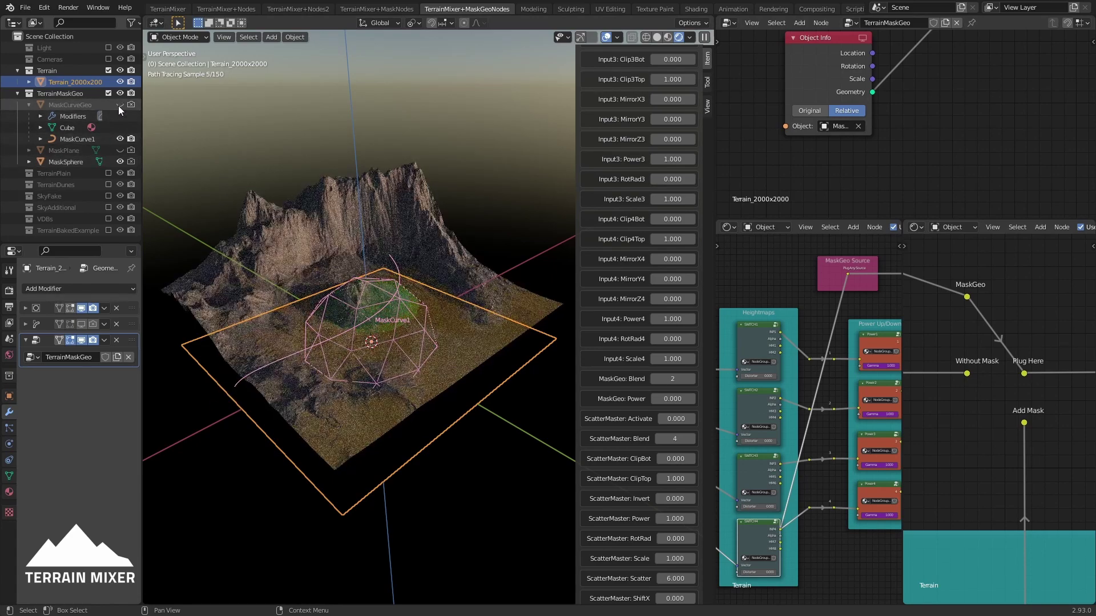
{"action": "middle_click_drag", "start_coordinate": [516, 371], "coordinate": [504, 147]}
With overlays hidden, select MaskSphere and move it across the terrain, dropping it near the centre
{"action": "left_click", "coordinate": [607, 37]}
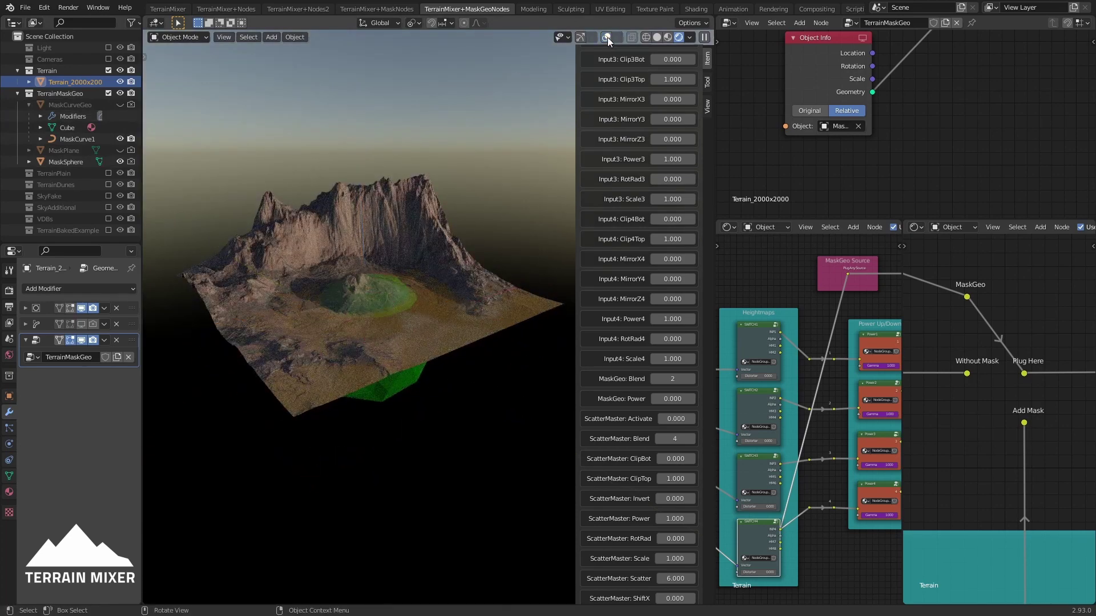
{"action": "scroll", "coordinate": [338, 366], "scroll_direction": "up", "scroll_amount": 4}
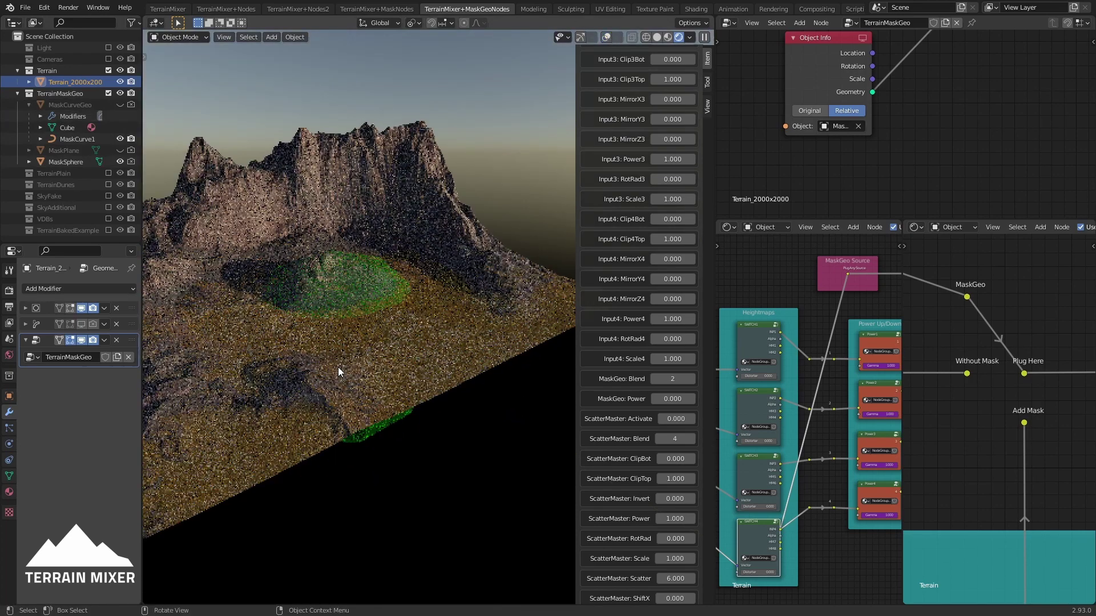
{"action": "left_click", "coordinate": [53, 162]}
{"action": "middle_click_drag", "start_coordinate": [395, 319], "coordinate": [440, 348]}
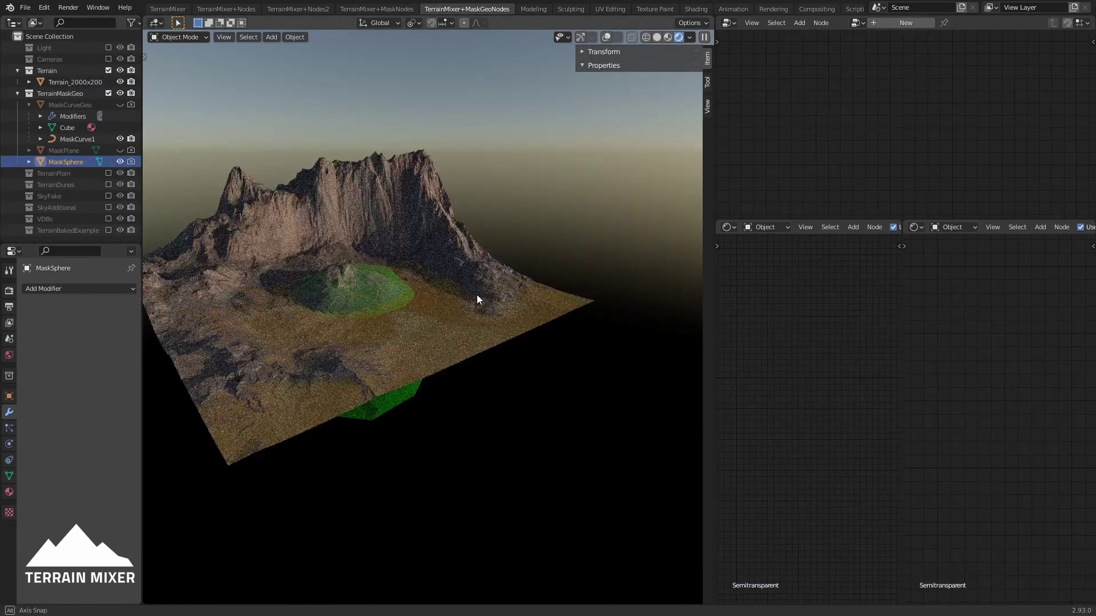
{"action": "mouse_move", "coordinate": [433, 311]}
{"action": "middle_mouse_down"}
{"action": "mouse_move", "coordinate": [413, 308]}
{"action": "mouse_move", "coordinate": [422, 303]}
{"action": "mouse_move", "coordinate": [419, 321]}
{"action": "middle_mouse_up"}
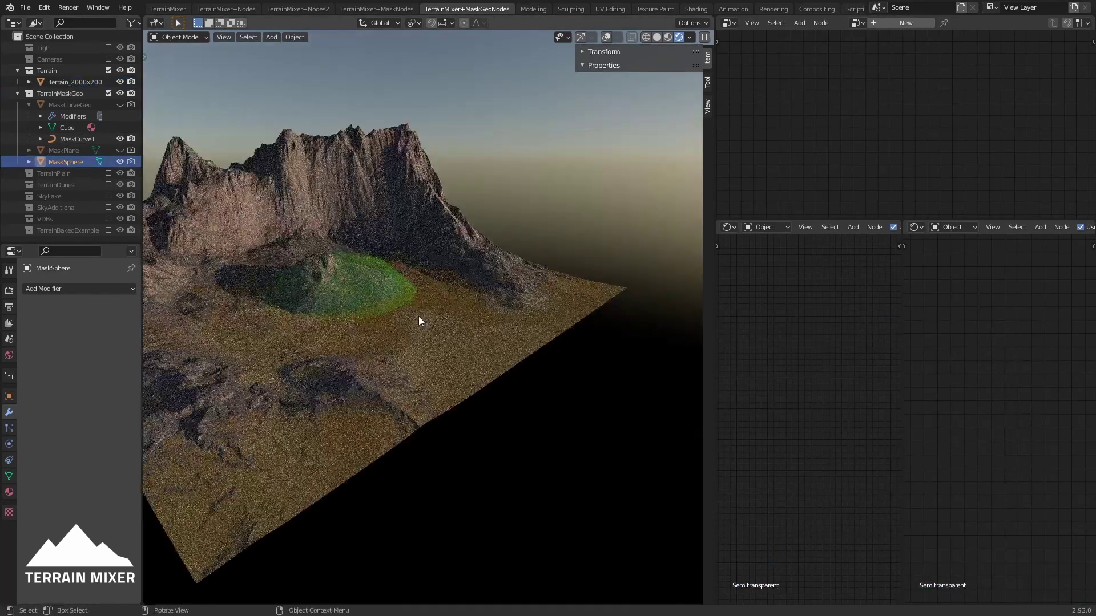
{"action": "key", "text": "g"}
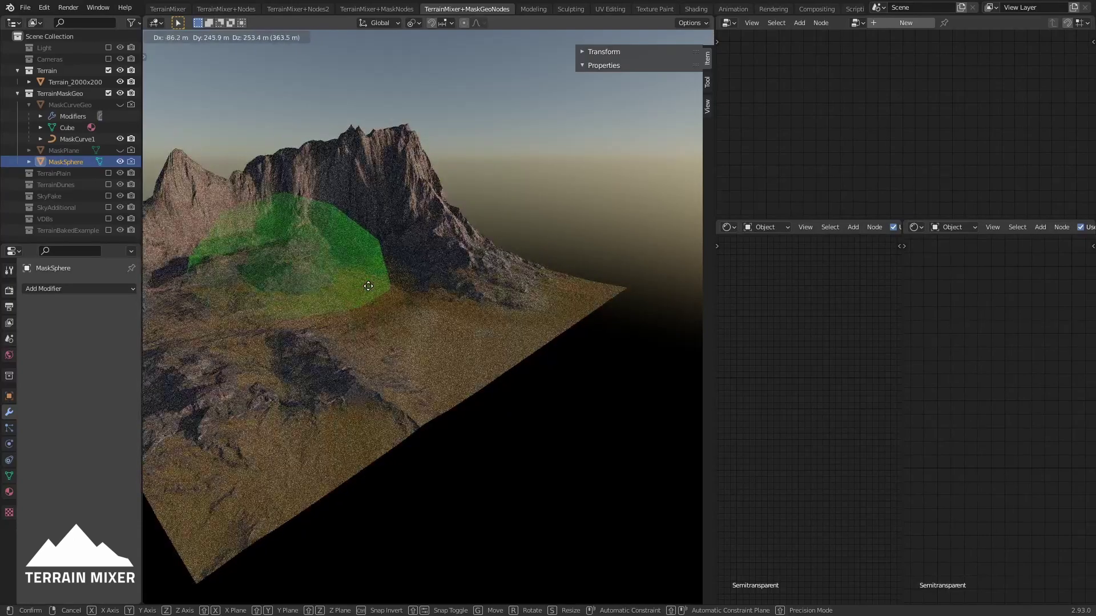
{"action": "left_click", "coordinate": [445, 319]}
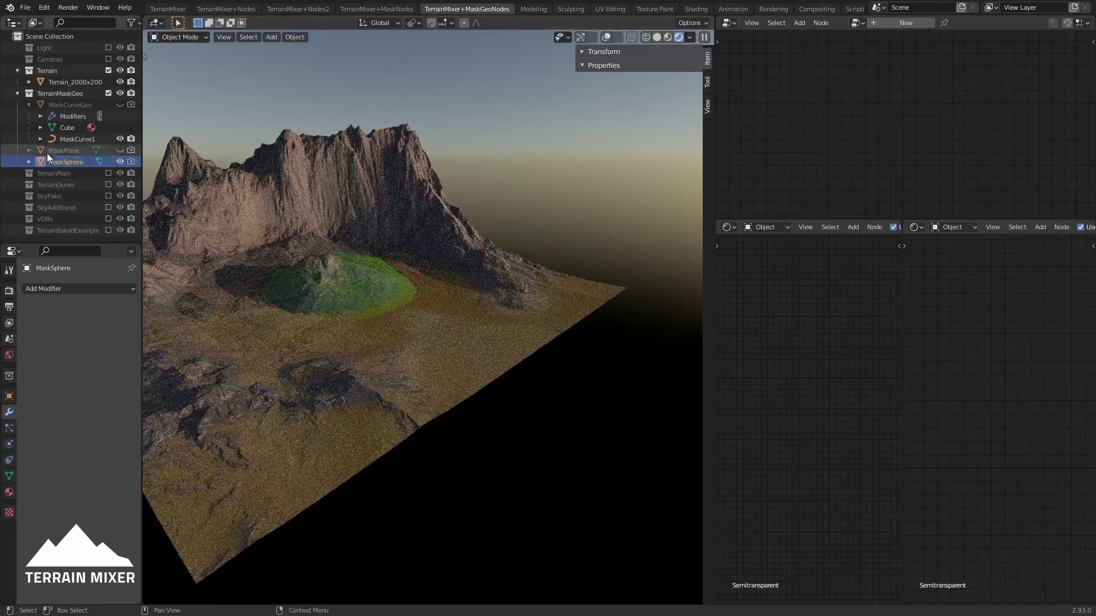
Switch the terrain's mask object to MaskPlane, show MaskPlane, hide MaskSphere, then select MaskPlane
{"action": "left_click", "coordinate": [427, 390]}
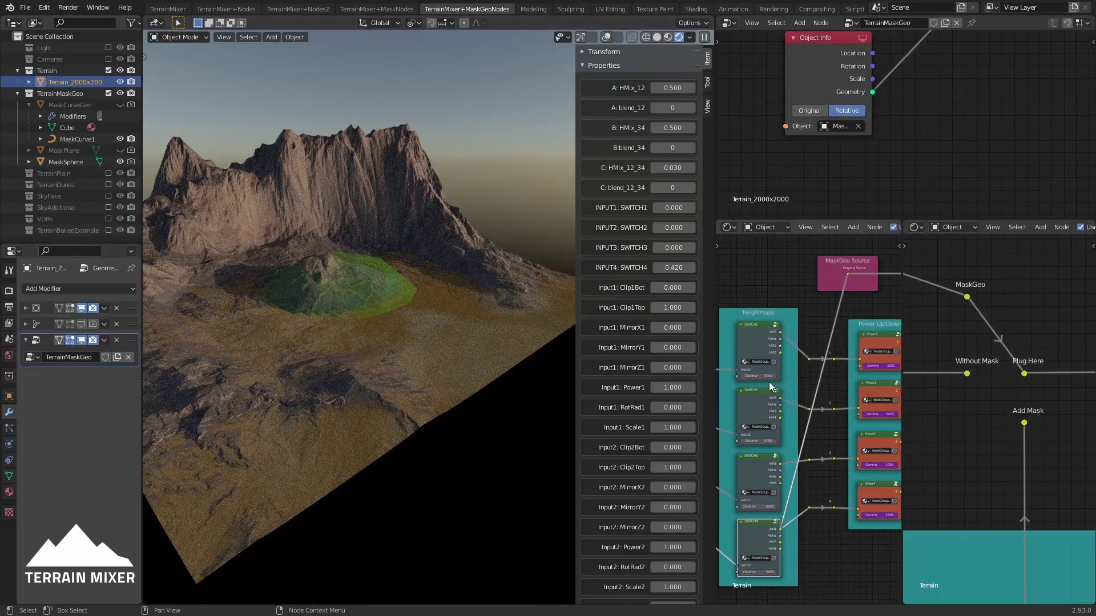
{"action": "left_click", "coordinate": [823, 129]}
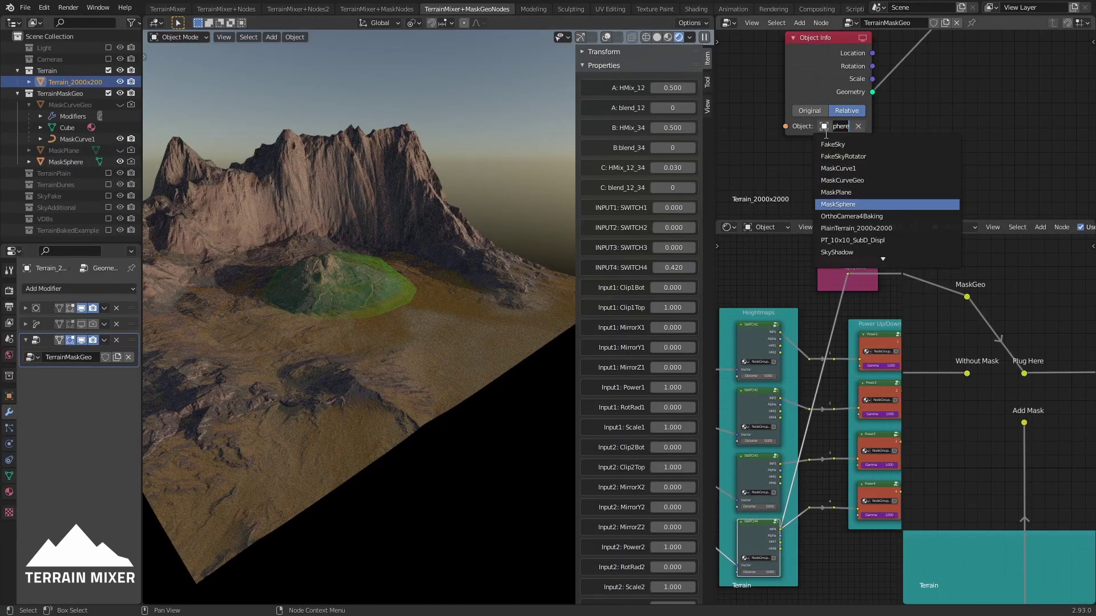
{"action": "left_click", "coordinate": [861, 192]}
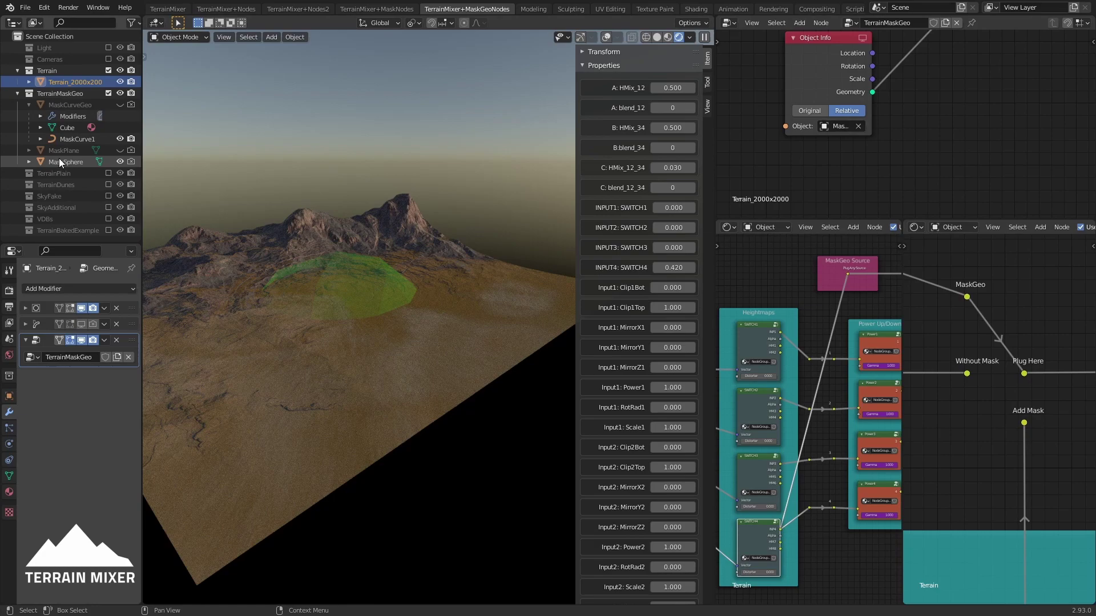
{"action": "left_click", "coordinate": [120, 150]}
{"action": "left_click", "coordinate": [121, 162]}
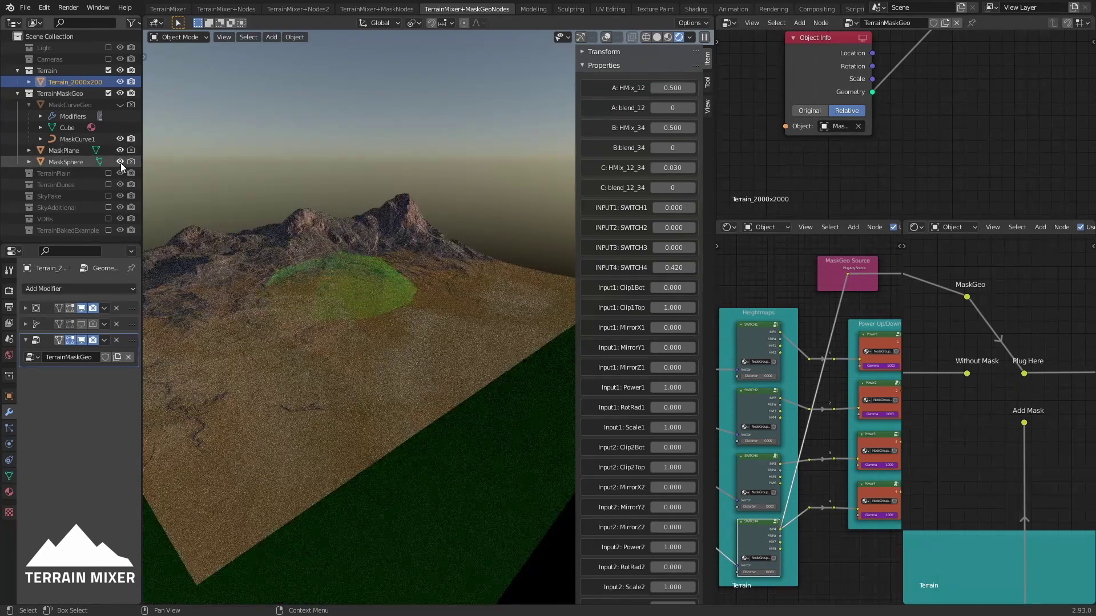
{"action": "scroll", "coordinate": [500, 345], "scroll_direction": "down", "scroll_amount": 4}
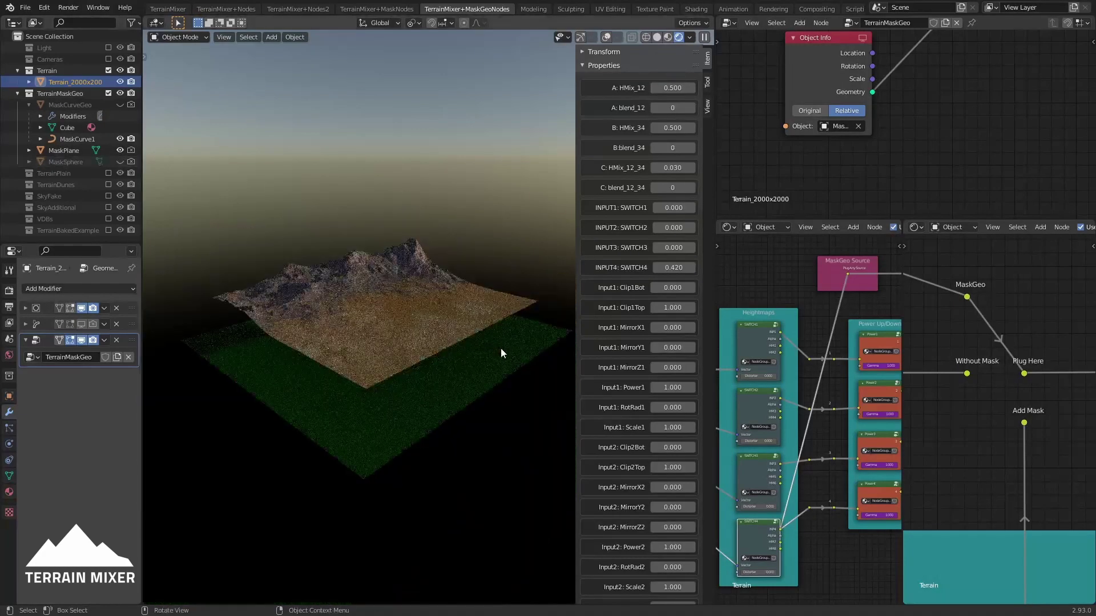
{"action": "middle_click_drag", "start_coordinate": [501, 348], "coordinate": [489, 355]}
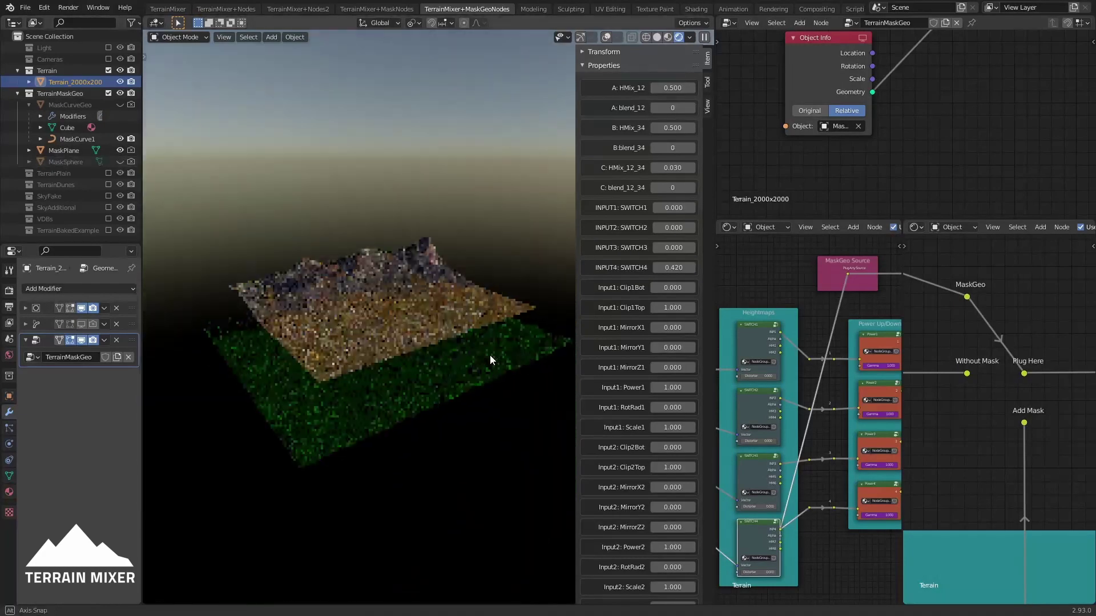
{"action": "left_click", "coordinate": [64, 152]}
{"action": "key", "text": "g"}
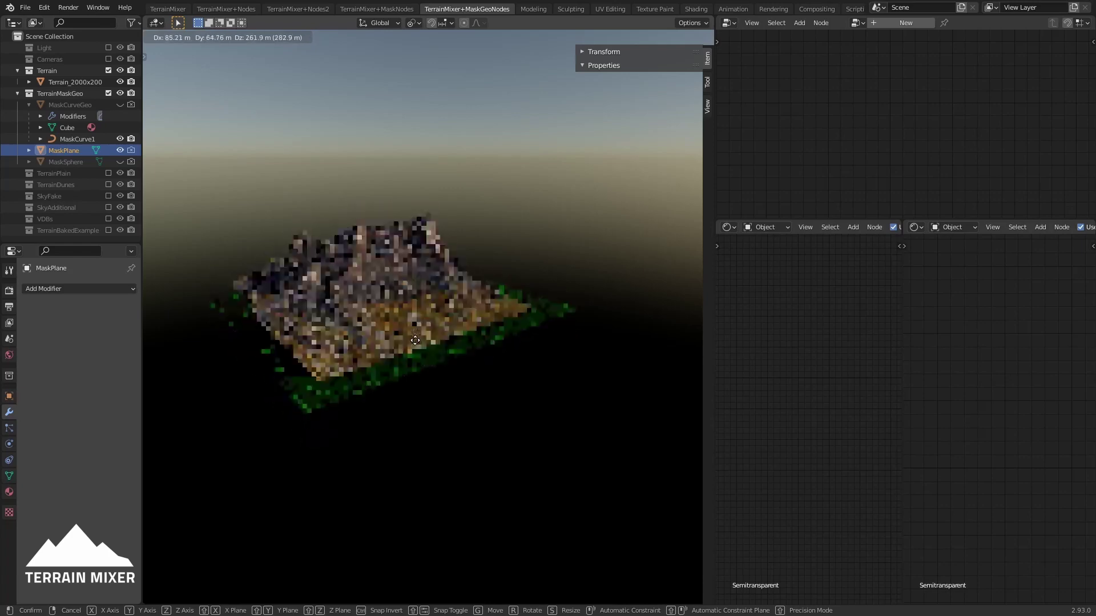
{"action": "right_click", "coordinate": [418, 353]}
{"action": "key", "text": "r"}
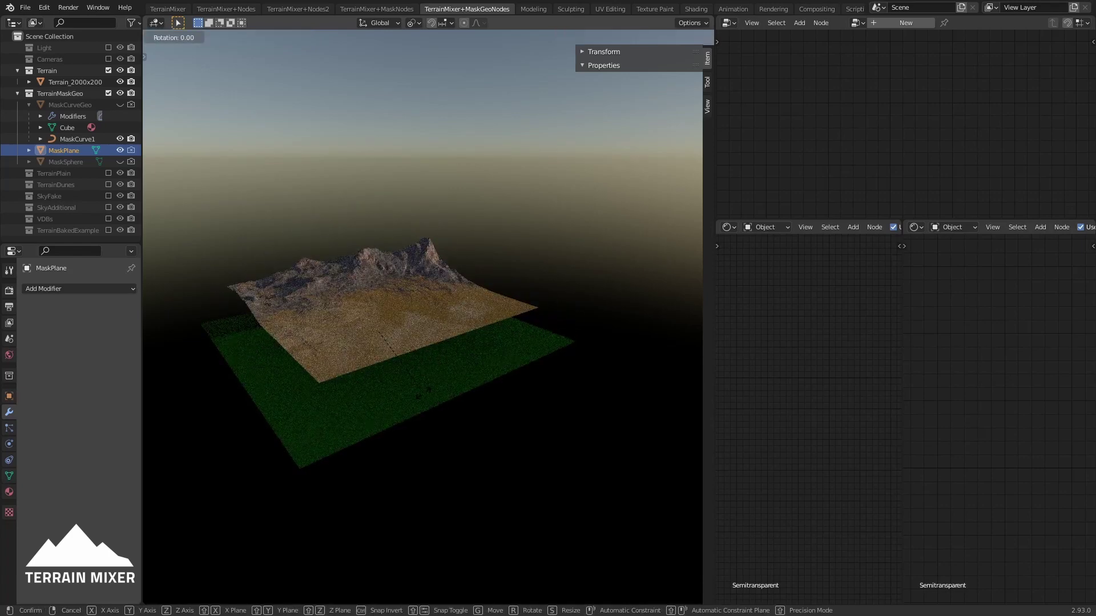
{"action": "key", "text": "y"}
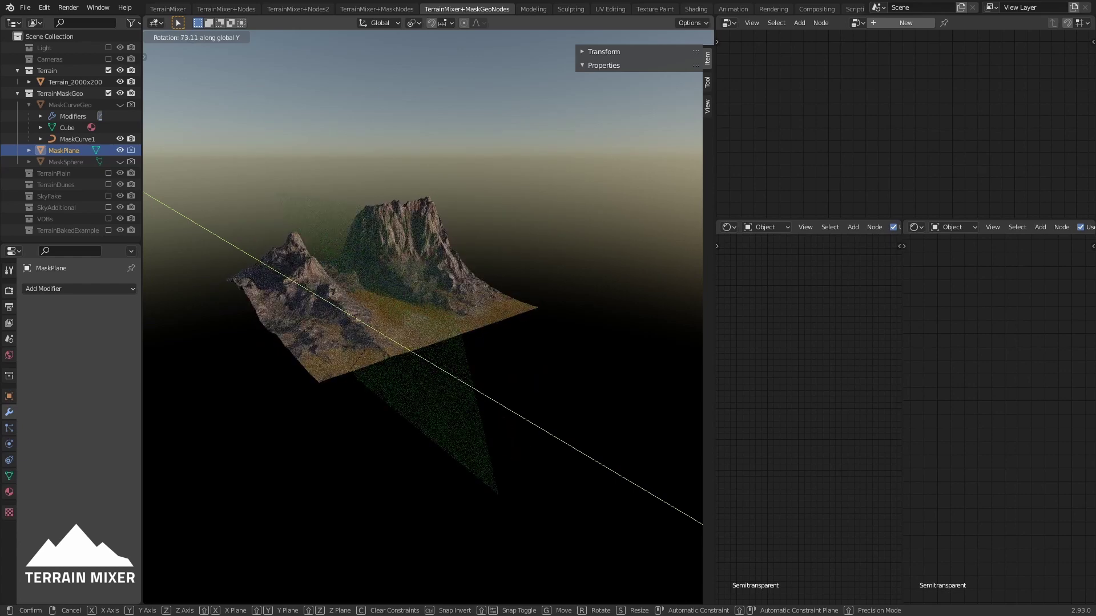
{"action": "key", "text": "Escape"}
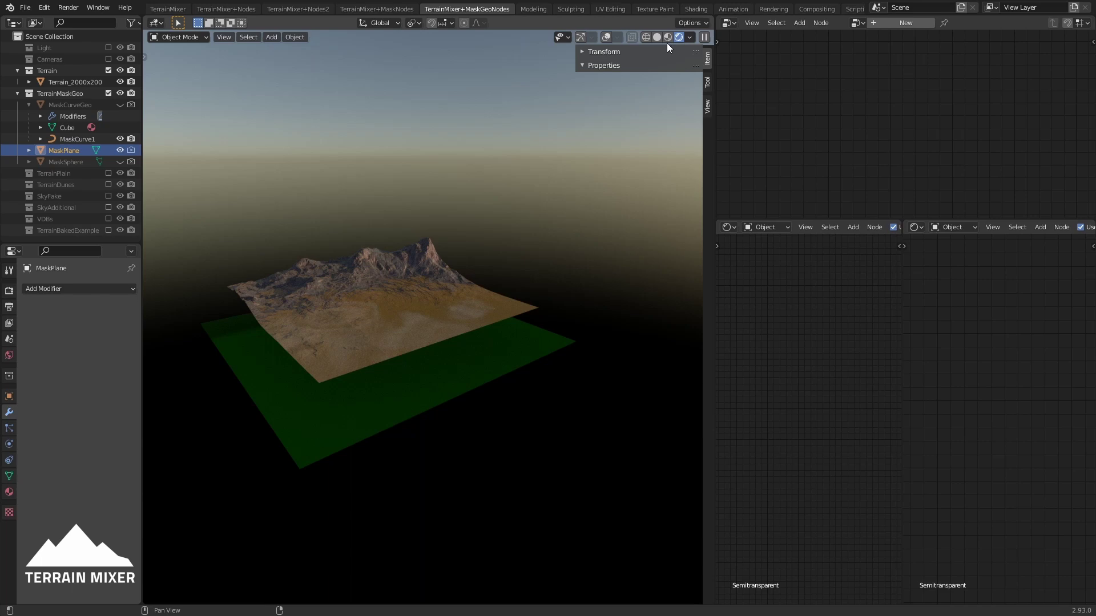
Show overlays, enter Edit Mode on MaskPlane, and select an edge loop across it in Edge mode
{"action": "left_click", "coordinate": [605, 38]}
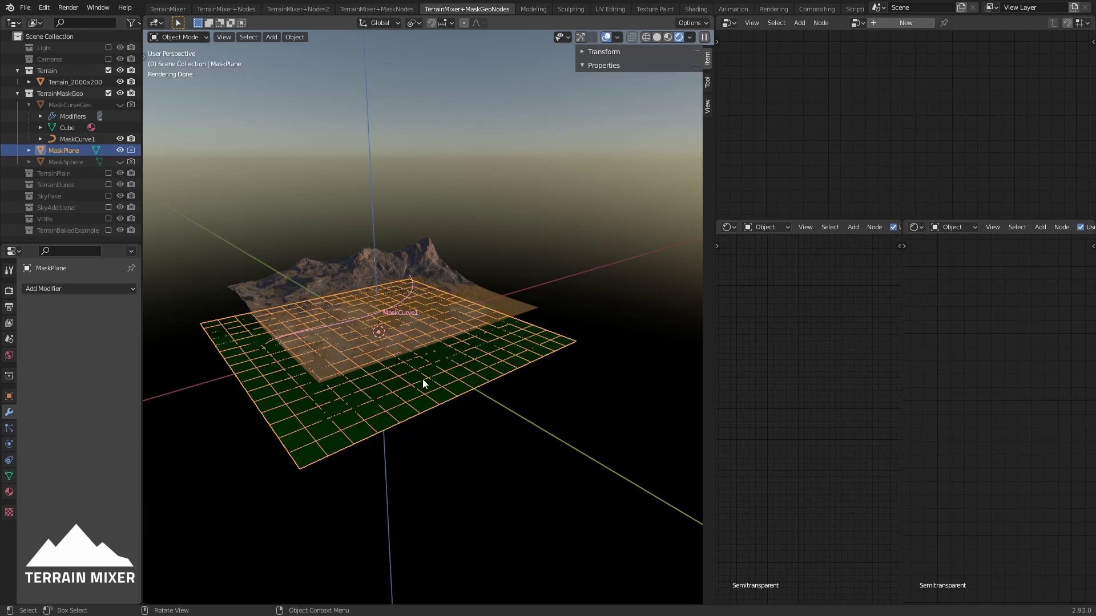
{"action": "key", "text": "Tab"}
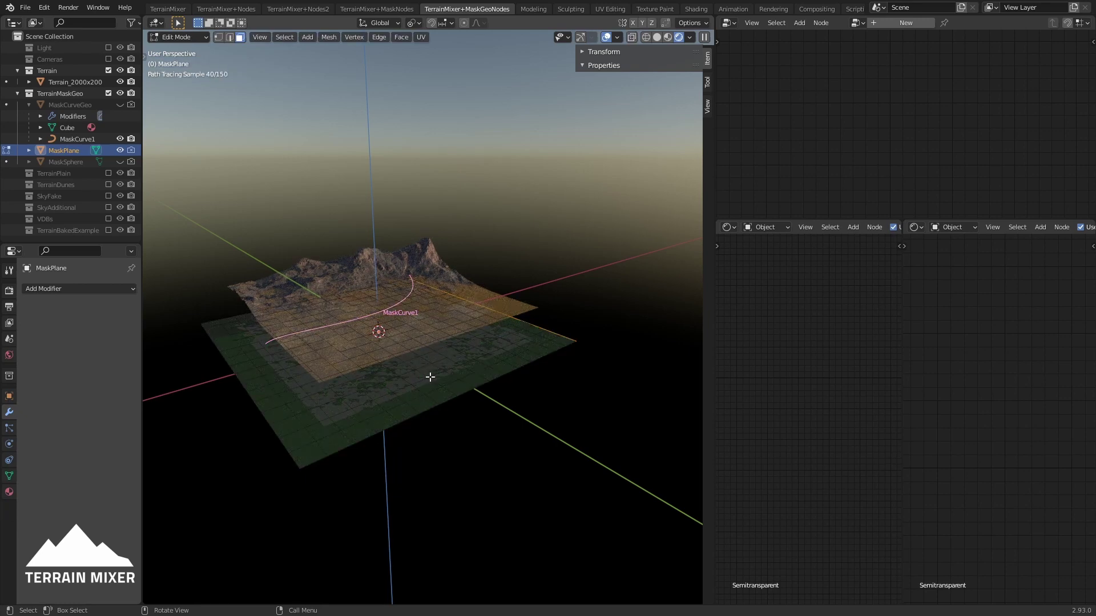
{"action": "key", "text": "alt"}
{"action": "left_click", "coordinate": [423, 372], "text": "alt"}
{"action": "left_click", "coordinate": [423, 373]}
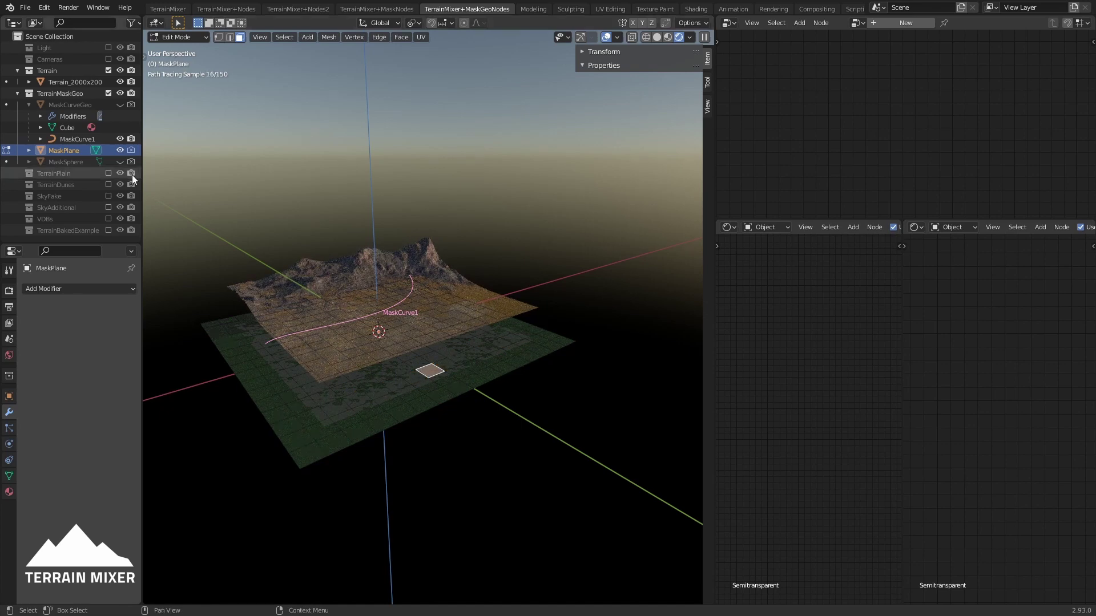
{"action": "left_click", "coordinate": [230, 37]}
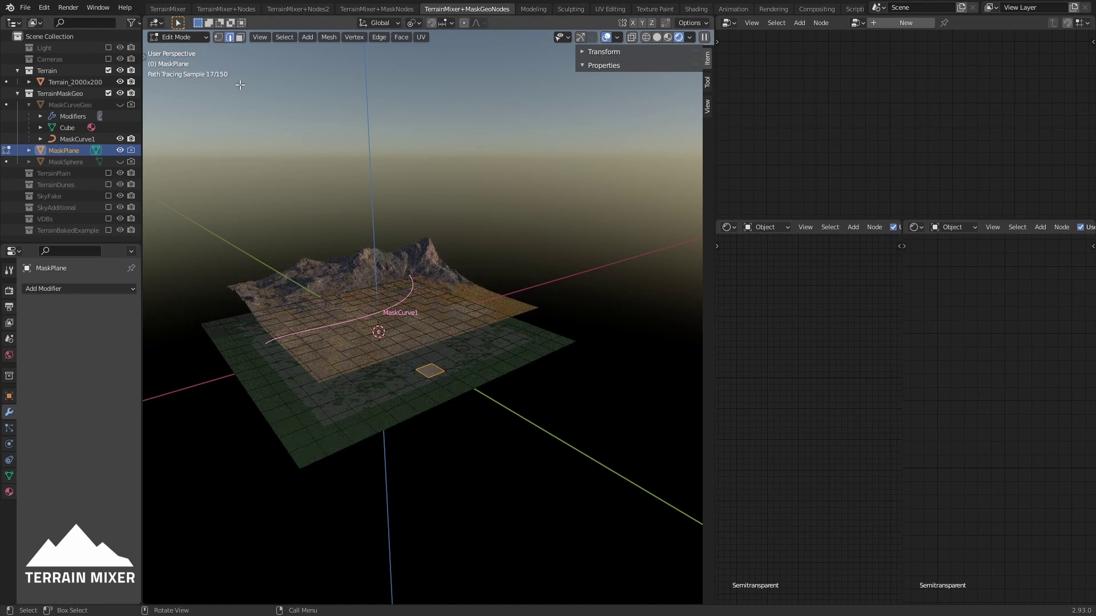
{"action": "left_click", "coordinate": [411, 367], "text": "alt"}
{"action": "middle_click_drag", "start_coordinate": [425, 369], "coordinate": [500, 229]}
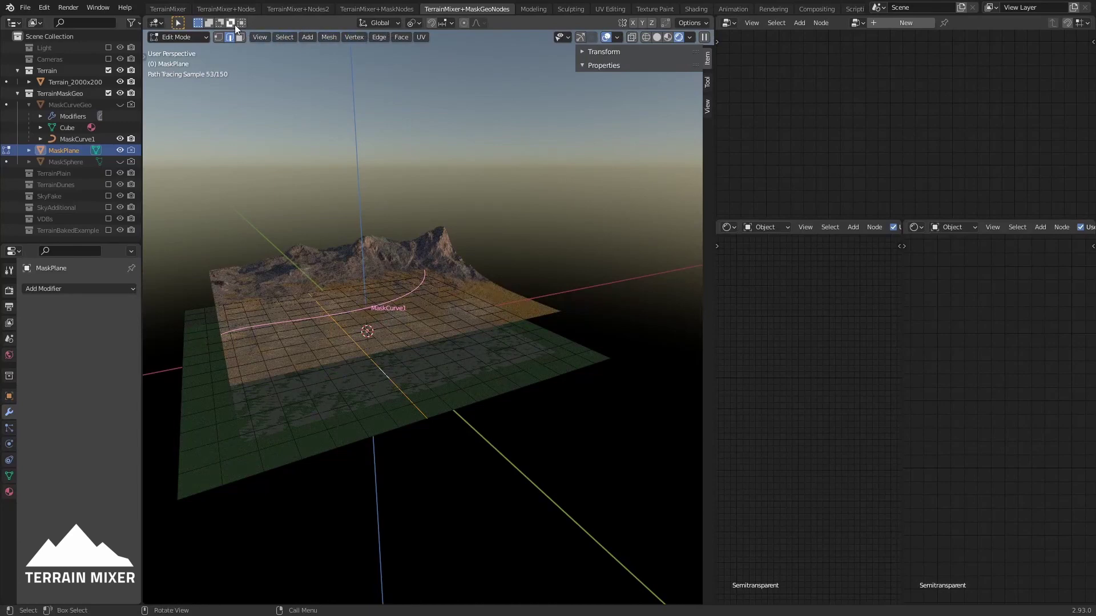
Raise the selected edge loop with proportional editing and a reduced falloff radius into a ridge
{"action": "left_click", "coordinate": [463, 22]}
{"action": "key", "text": "g"}
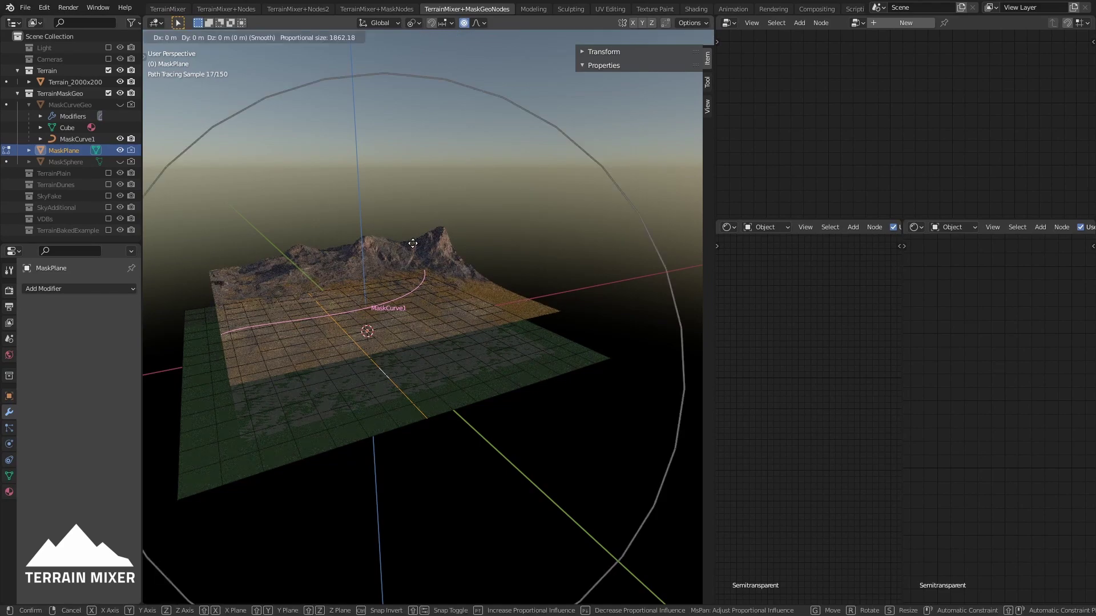
{"action": "scroll", "coordinate": [412, 234], "scroll_direction": "up", "scroll_amount": 5}
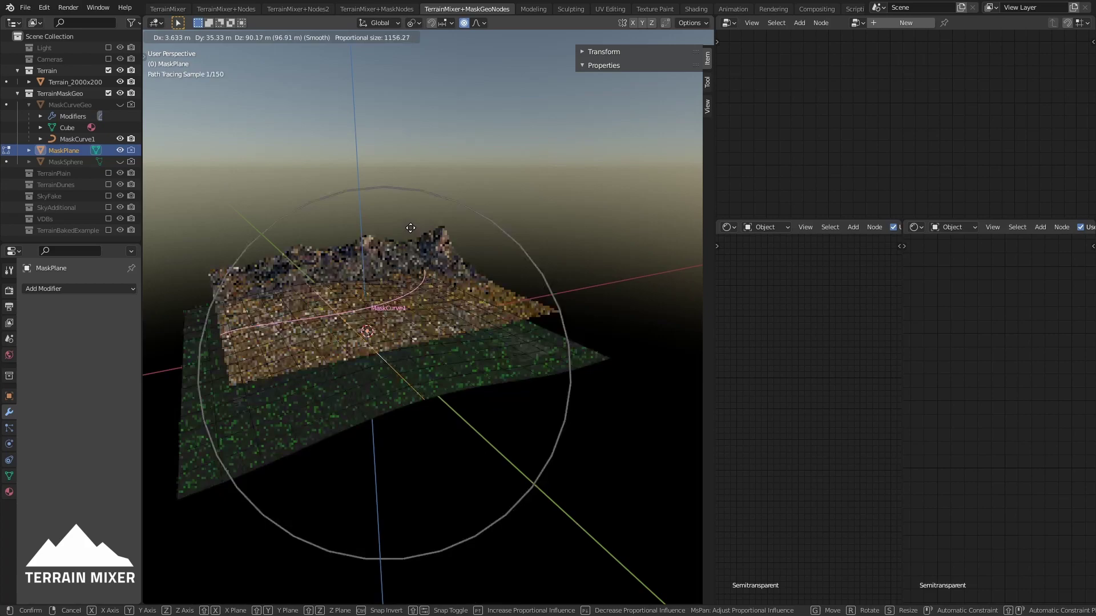
{"action": "scroll", "coordinate": [409, 220], "scroll_direction": "up", "scroll_amount": 3}
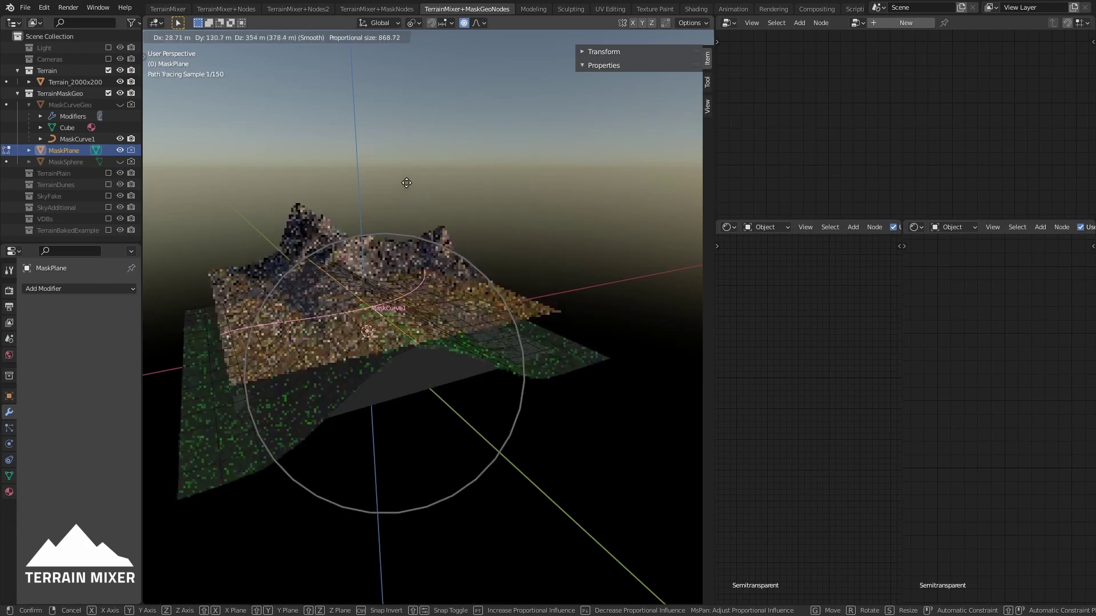
{"action": "left_click", "coordinate": [401, 153]}
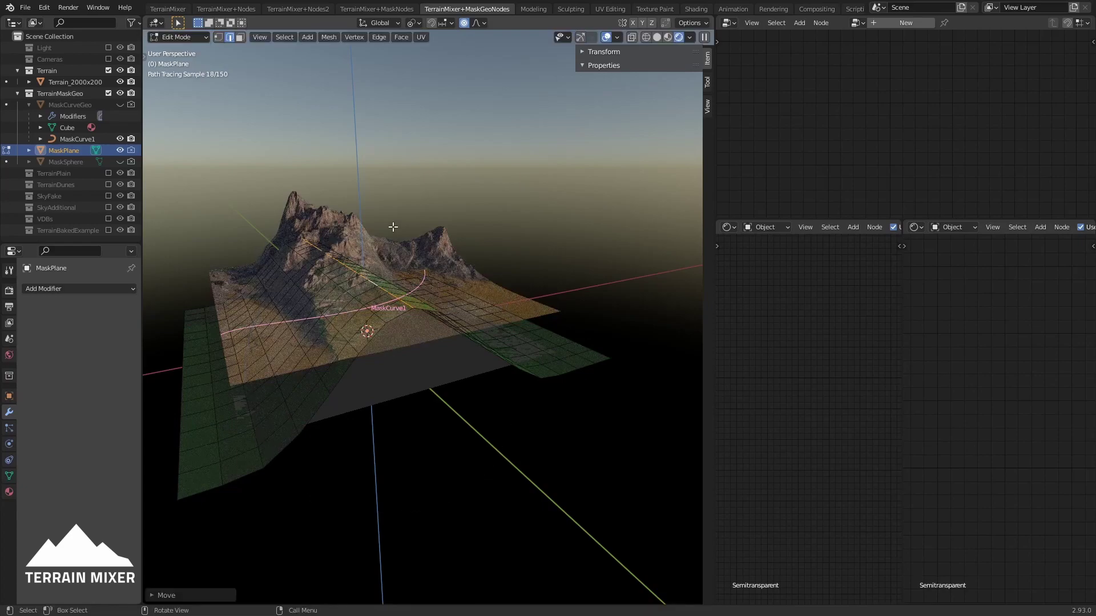
{"action": "mouse_move", "coordinate": [393, 227]}
{"action": "middle_mouse_down"}
{"action": "mouse_move", "coordinate": [511, 226]}
{"action": "mouse_move", "coordinate": [449, 259]}
{"action": "mouse_move", "coordinate": [473, 226]}
{"action": "mouse_move", "coordinate": [450, 245]}
{"action": "mouse_move", "coordinate": [450, 196]}
{"action": "mouse_move", "coordinate": [415, 237]}
{"action": "middle_mouse_up"}
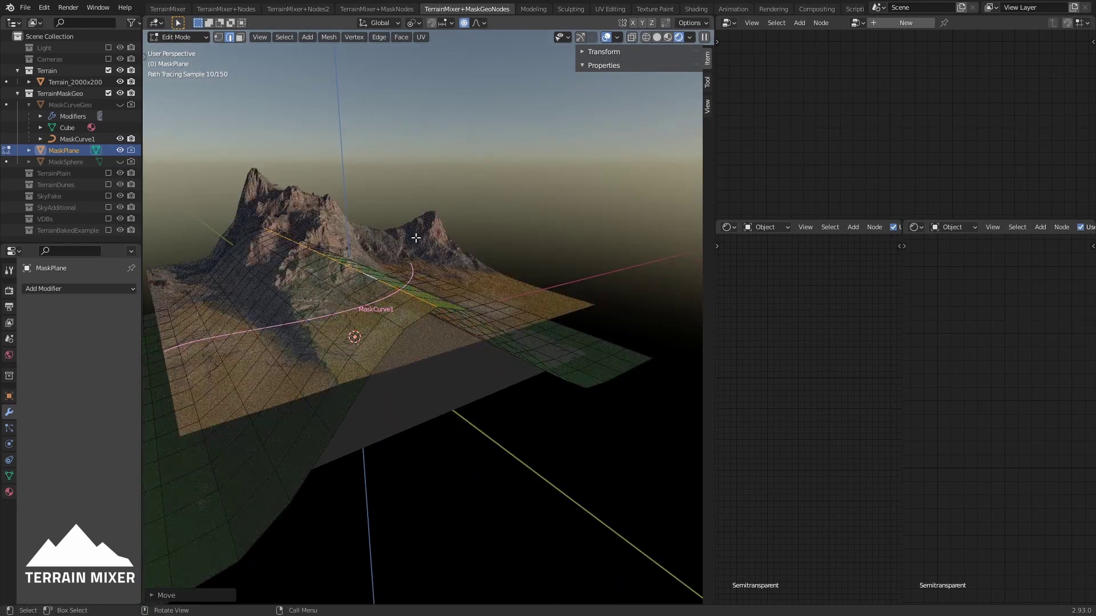